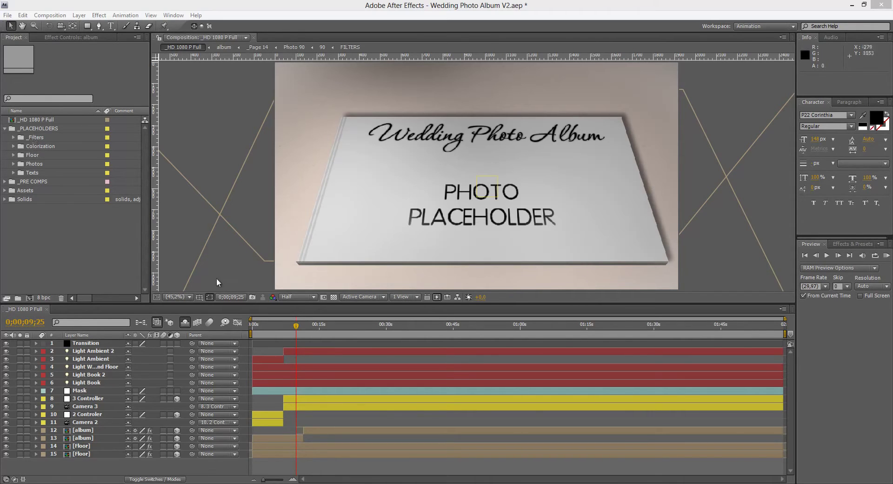
# - Expand the _PLACEHOLDERS folder and look through its _Filters, Colorization, Floor, Photos and Texts subfolders
pyautogui.click(6, 130)
pyautogui.click(50, 130)
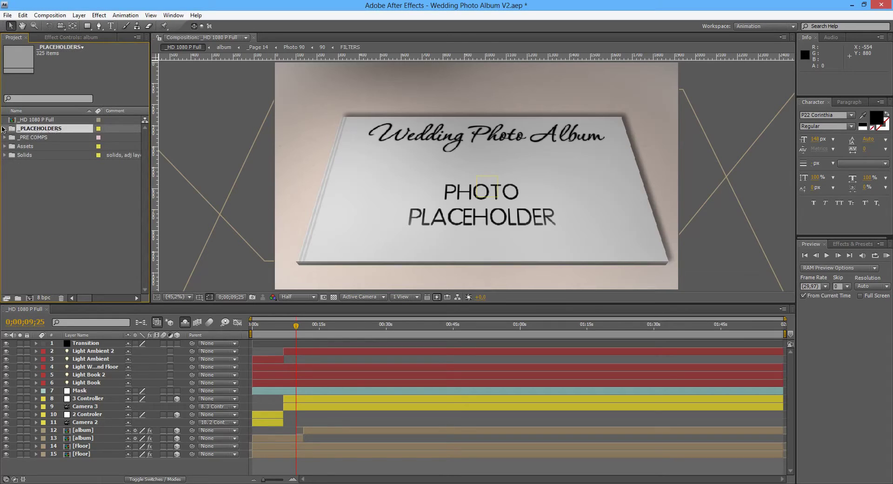
pyautogui.click(4, 129)
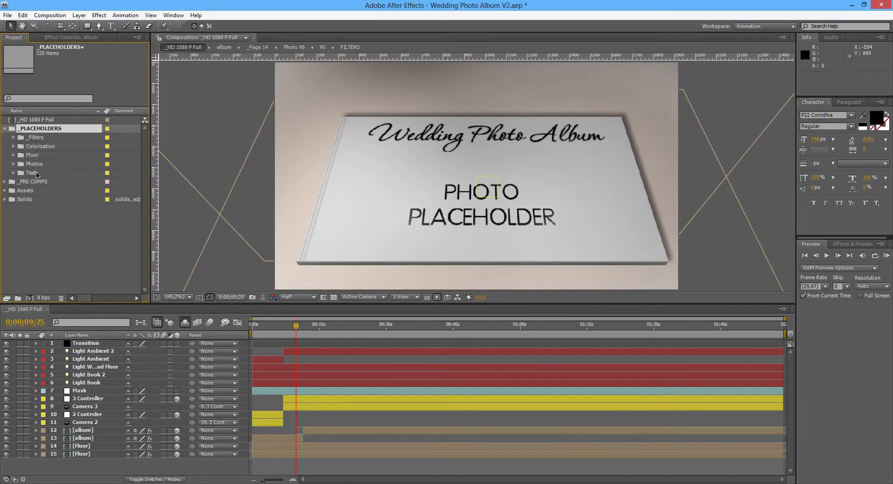
pyautogui.click(40, 137)
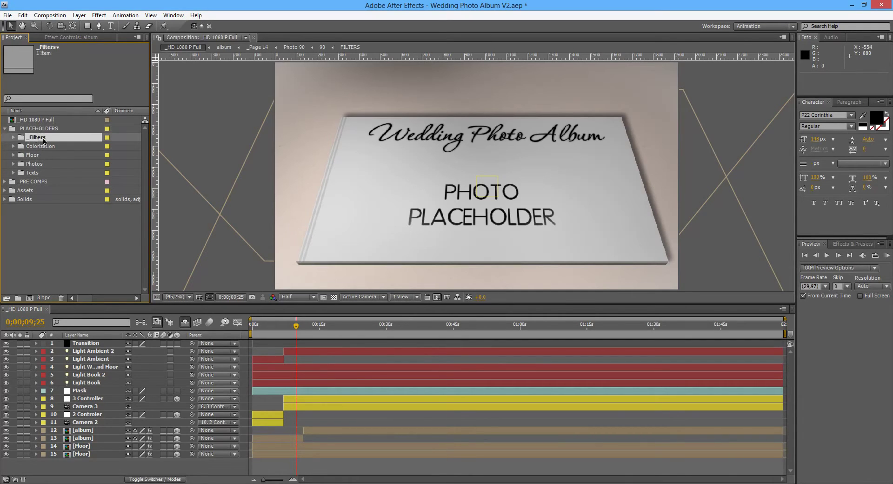
pyautogui.click(43, 147)
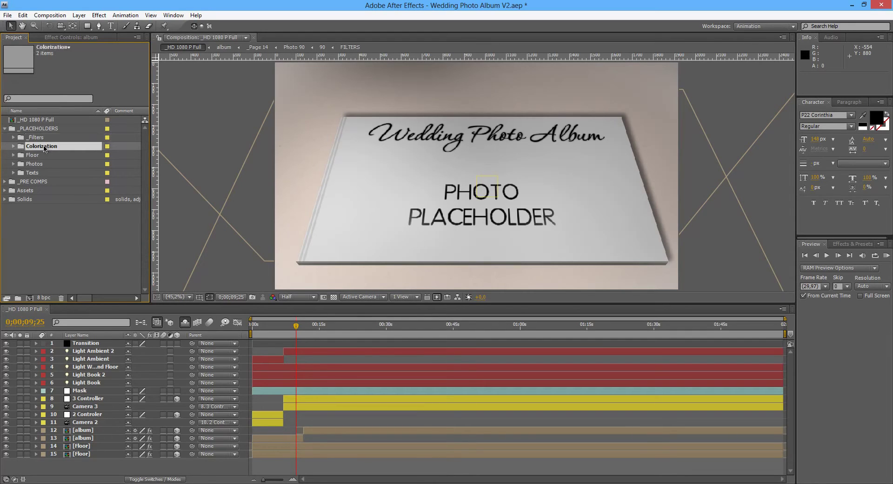
pyautogui.click(39, 155)
pyautogui.click(40, 164)
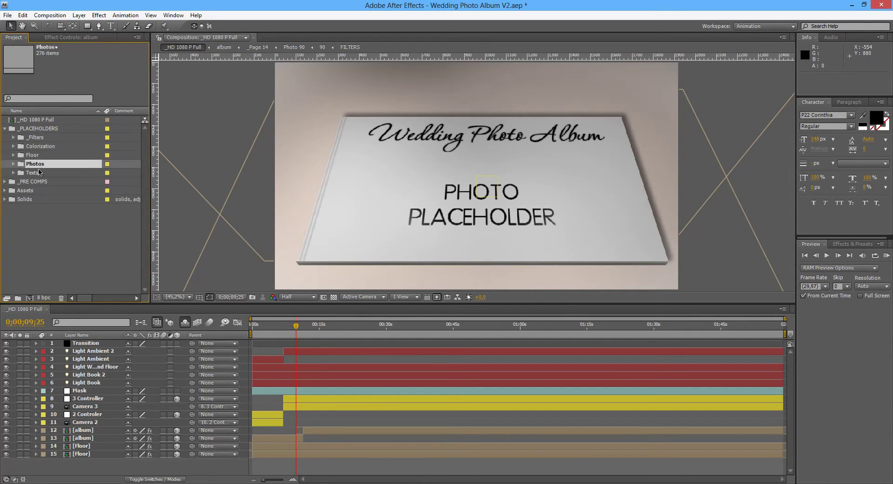
pyautogui.click(39, 174)
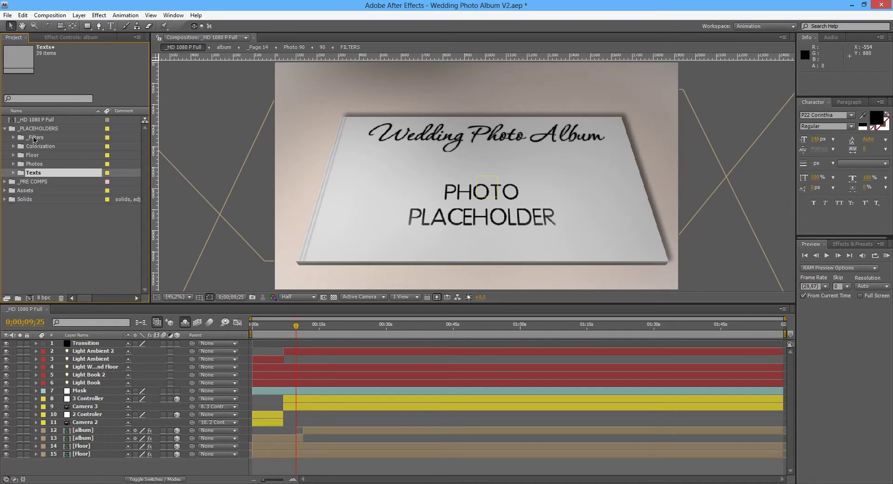
# - Expand the Photos folder inside _PLACEHOLDERS and open its Pictures subfolder to list the placeholder images
pyautogui.click(36, 164)
pyautogui.click(14, 164)
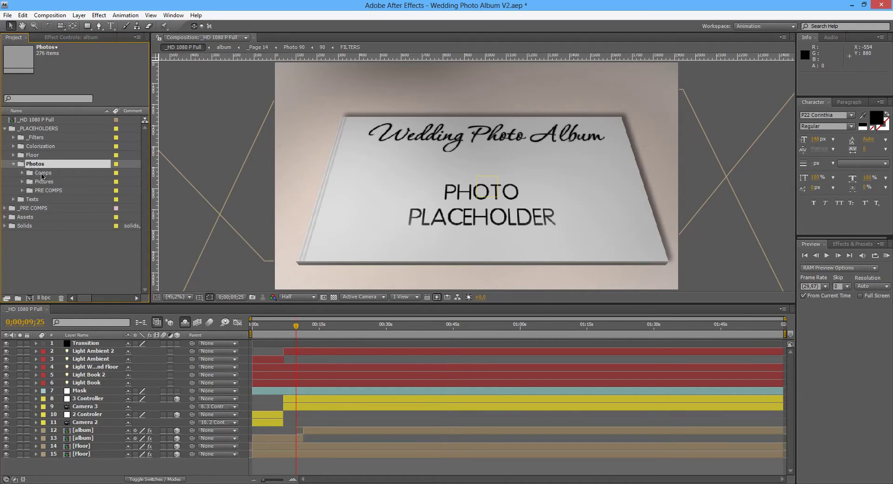
pyautogui.click(42, 174)
pyautogui.click(43, 182)
pyautogui.click(44, 191)
pyautogui.click(42, 175)
pyautogui.click(41, 183)
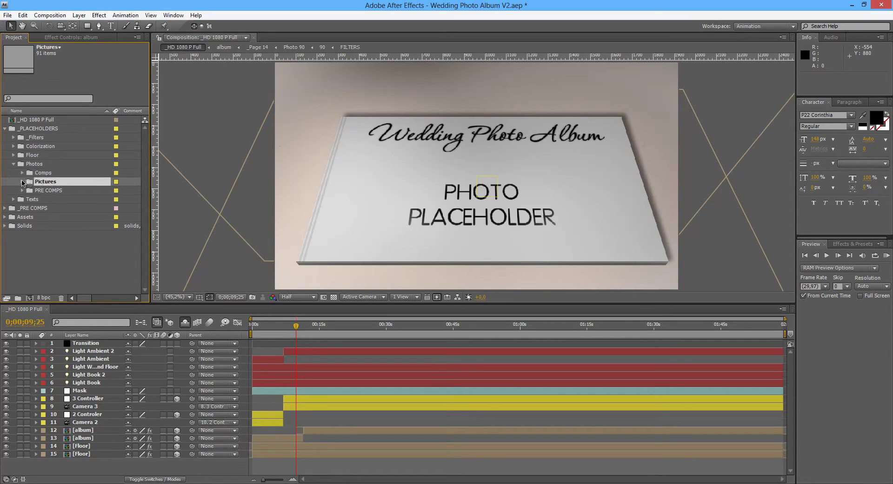
pyautogui.click(23, 182)
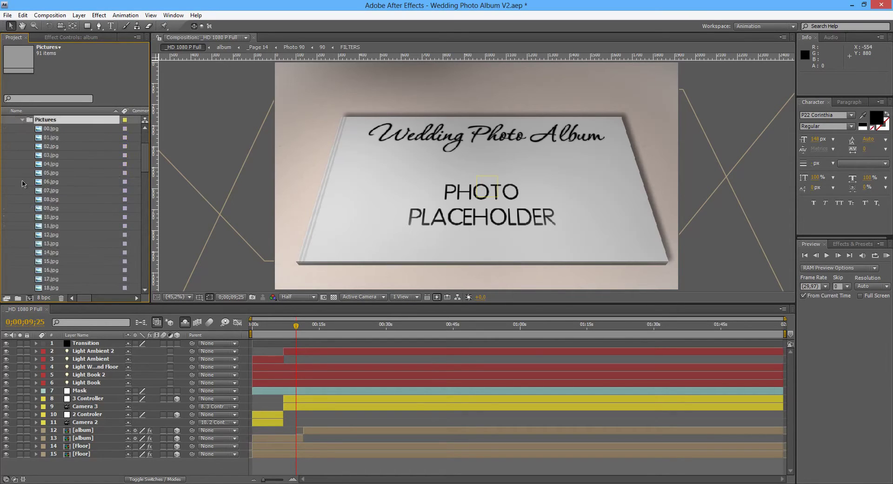
# - Replace the footage of the 00.jpg placeholder with photo 00 from the Placeholders folder on disk
pyautogui.click(52, 130)
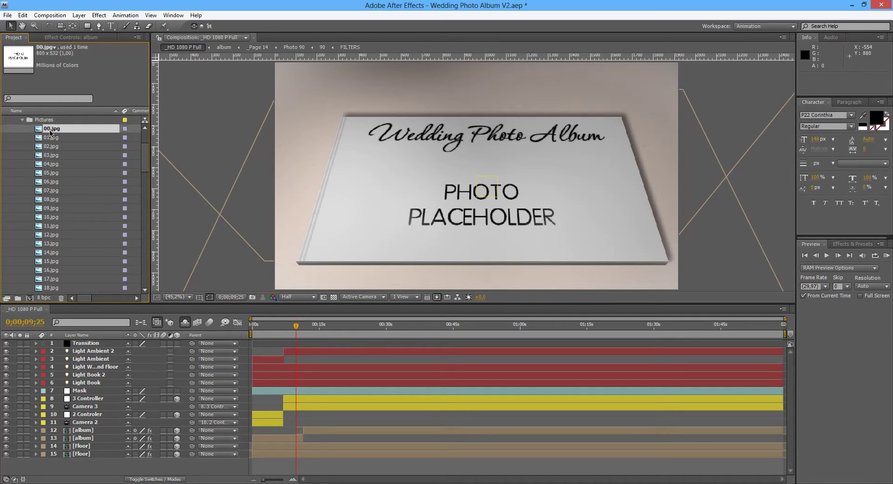
pyautogui.rightClick(52, 129)
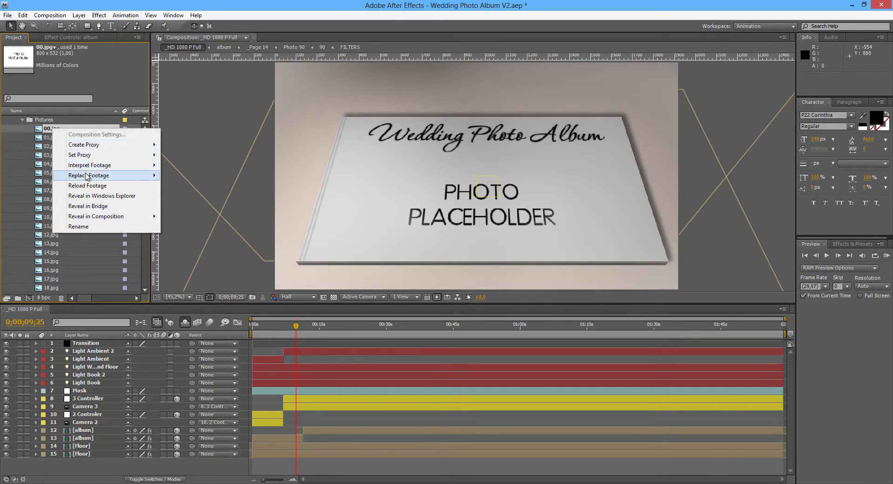
pyautogui.moveTo(86, 176)
pyautogui.click(176, 175)
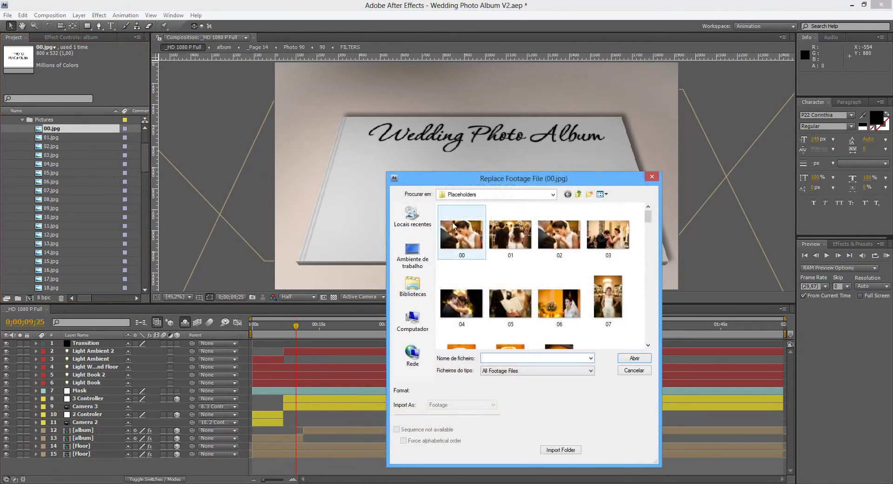
pyautogui.moveTo(648, 217)
pyautogui.mouseDown()
pyautogui.moveTo(656, 340)
pyautogui.moveTo(647, 213)
pyautogui.mouseUp()
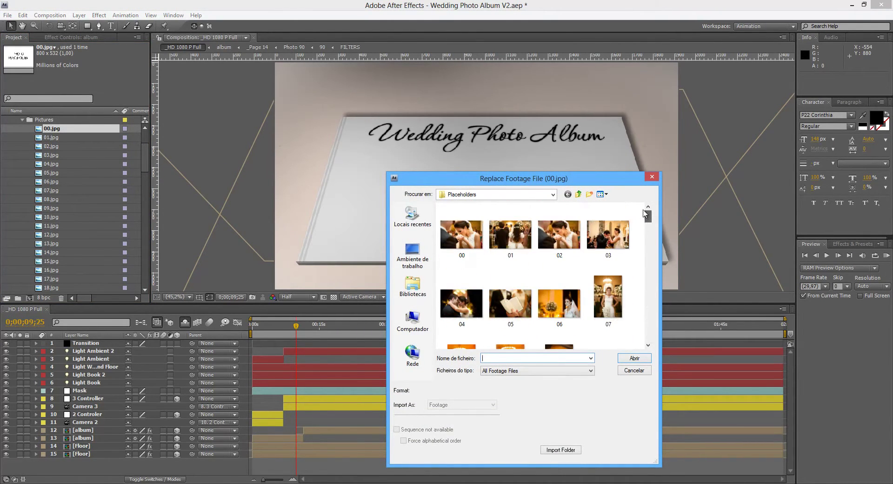
pyautogui.click(471, 240)
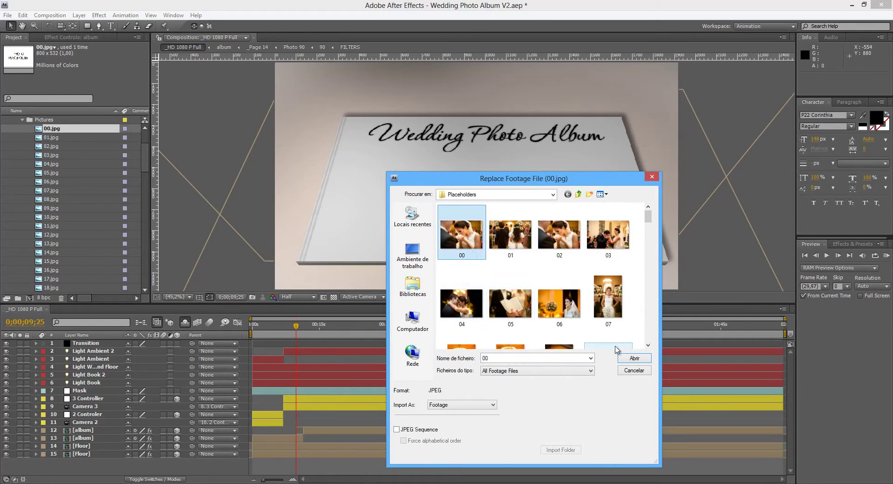
pyautogui.click(635, 359)
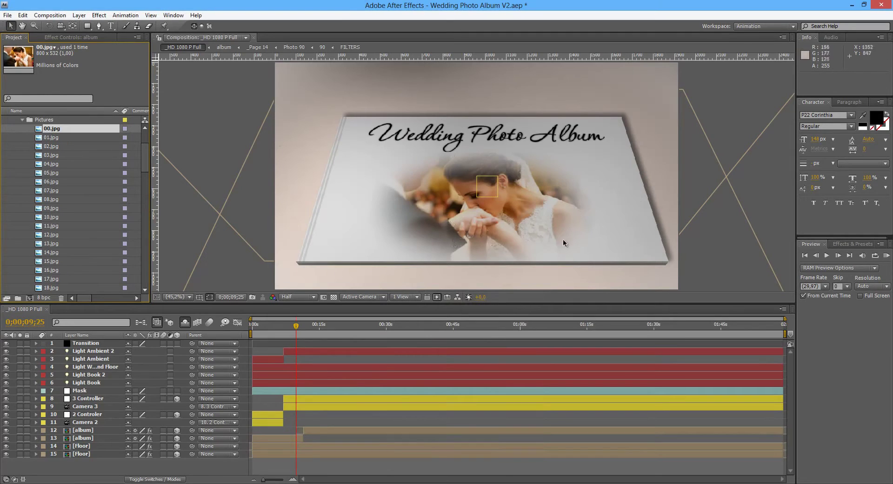
# - Replace the footage of the 01.jpg placeholder with photo 01 from the Placeholders folder
pyautogui.rightClick(55, 139)
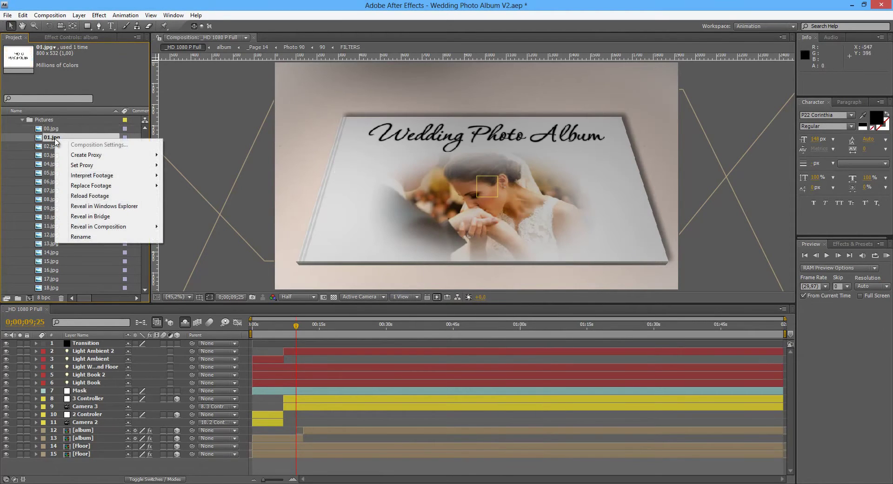
pyautogui.moveTo(91, 186)
pyautogui.click(195, 186)
pyautogui.click(516, 239)
pyautogui.click(633, 358)
# - Replace the footage of the 02.jpg placeholder with photo 02 from the Placeholders folder
pyautogui.click(55, 146)
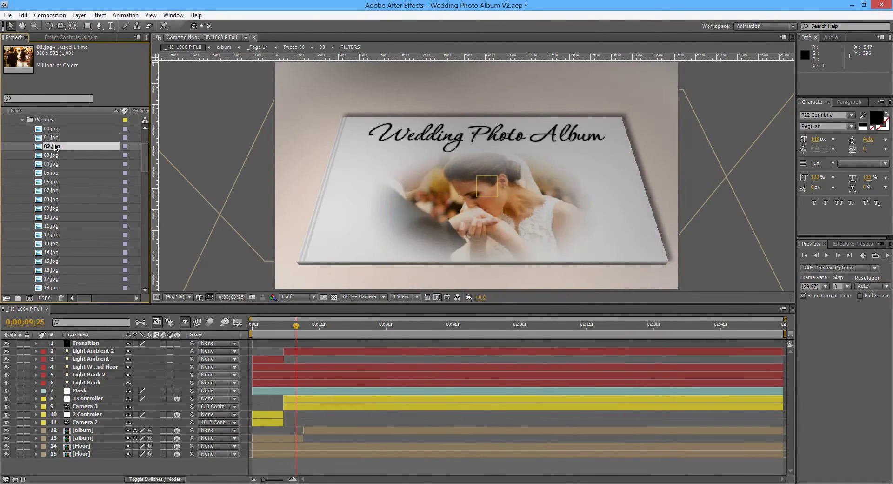
pyautogui.rightClick(56, 147)
pyautogui.moveTo(93, 191)
pyautogui.click(205, 193)
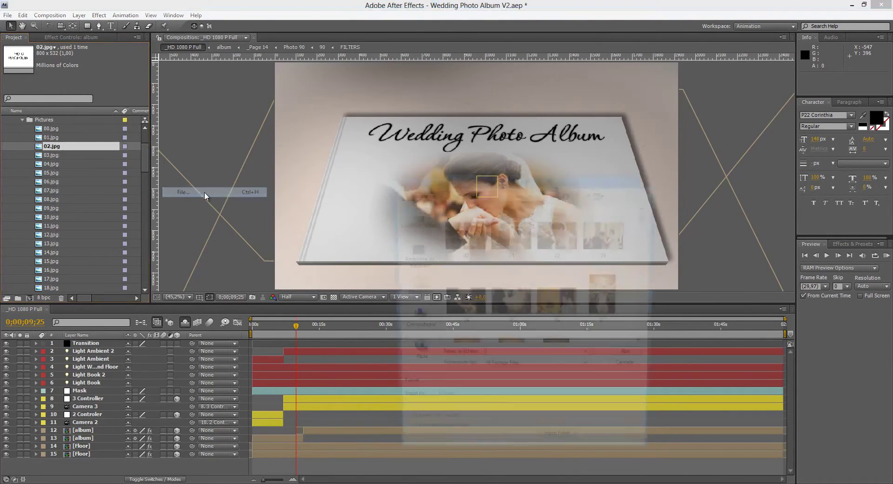
pyautogui.click(561, 239)
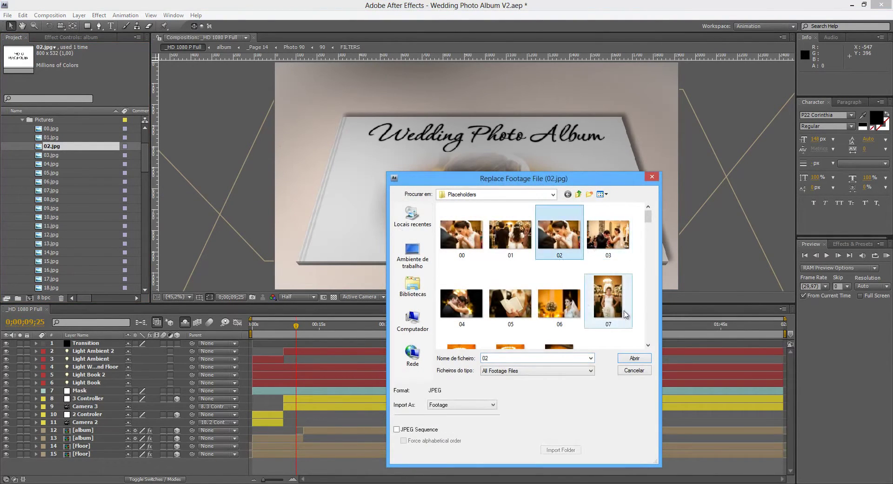
pyautogui.click(633, 359)
# - Replace the footage of the 03.jpg placeholder with photo 03 from the Placeholders folder
pyautogui.click(54, 155)
pyautogui.rightClick(56, 157)
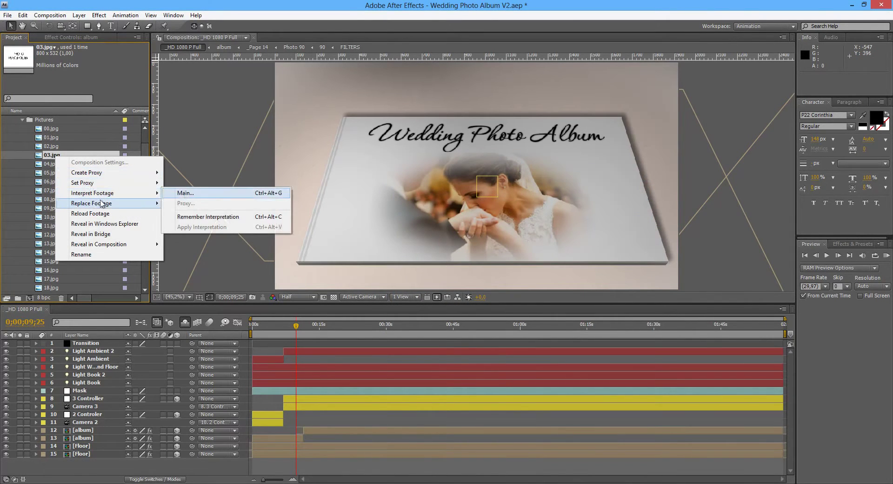
pyautogui.moveTo(102, 204)
pyautogui.click(211, 205)
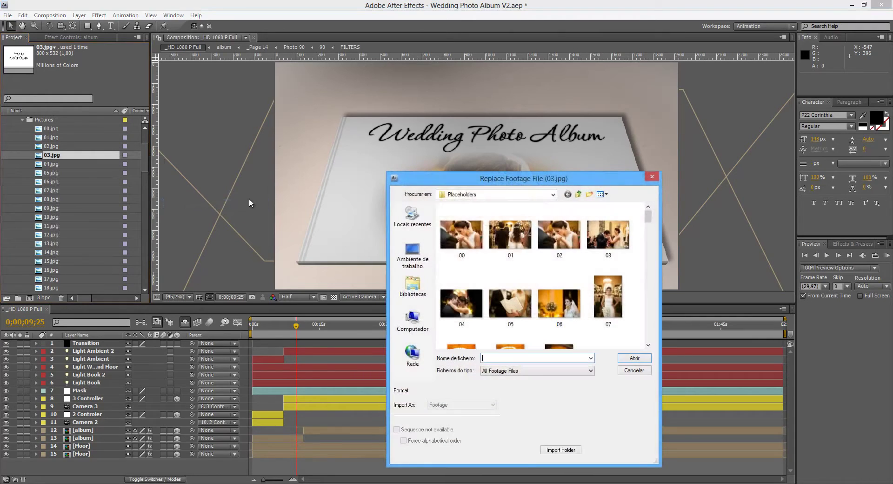
pyautogui.click(608, 237)
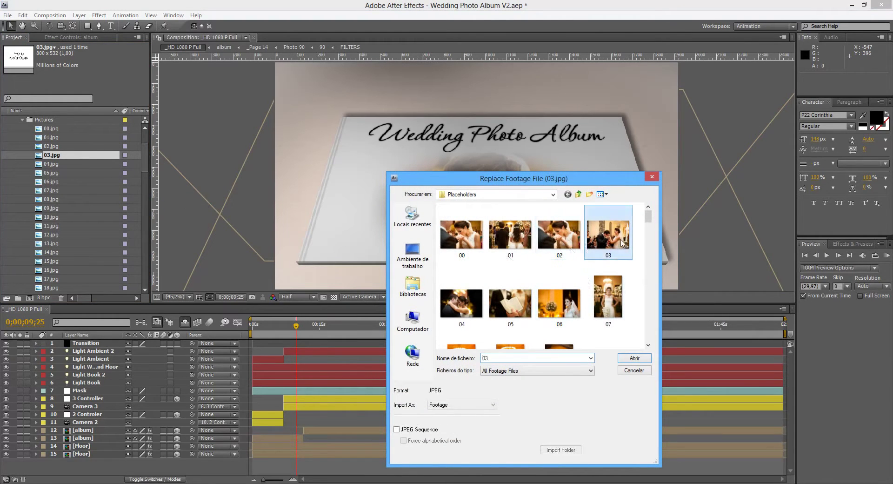
pyautogui.click(634, 358)
# - Replace the footage of the 04.jpg placeholder with photo 04 from the Placeholders folder
pyautogui.click(51, 164)
pyautogui.rightClick(59, 165)
pyautogui.moveTo(107, 213)
pyautogui.click(188, 211)
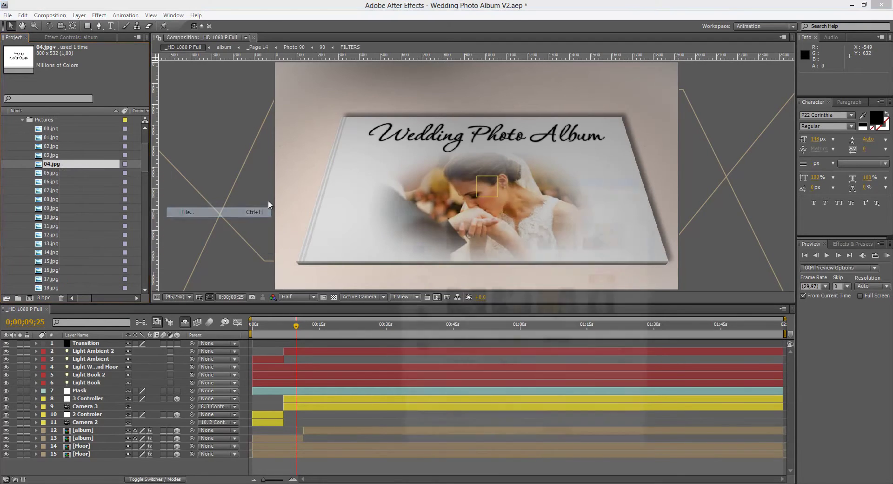
pyautogui.click(462, 304)
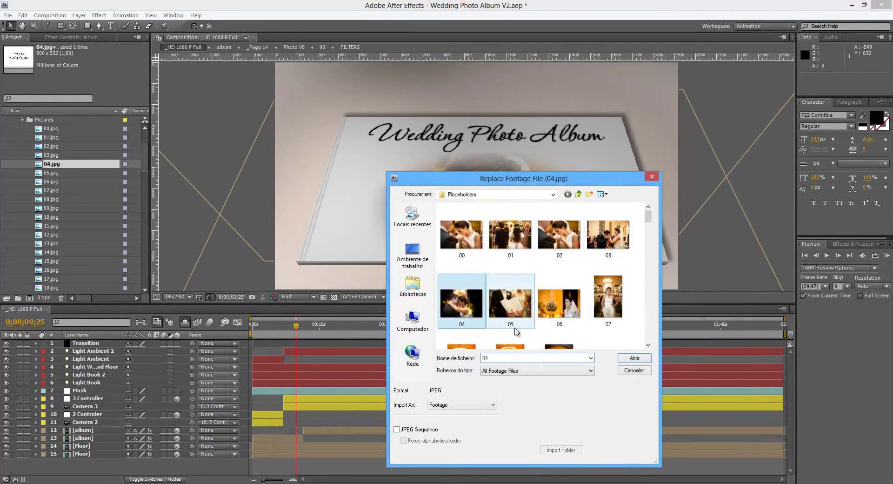
pyautogui.click(635, 357)
# - Try replacing the footage of the 05.jpg placeholder with photo 06, and undo that replacement
pyautogui.rightClick(56, 175)
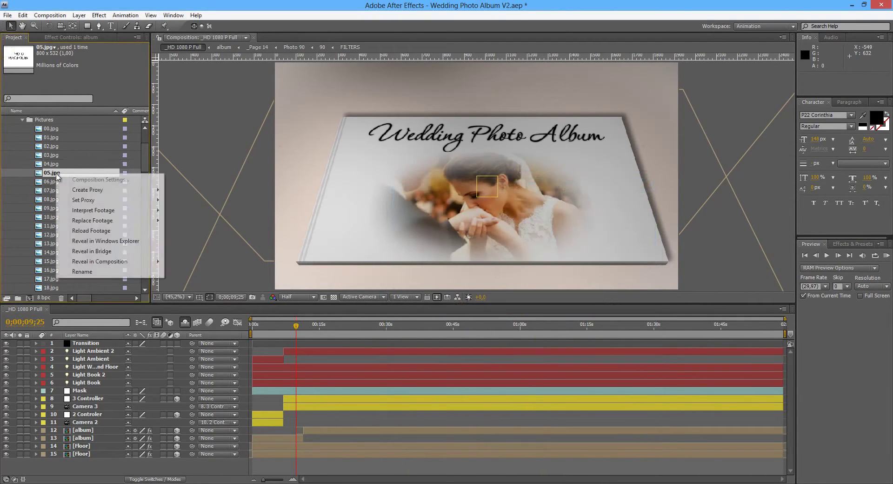
pyautogui.moveTo(142, 222)
pyautogui.click(185, 220)
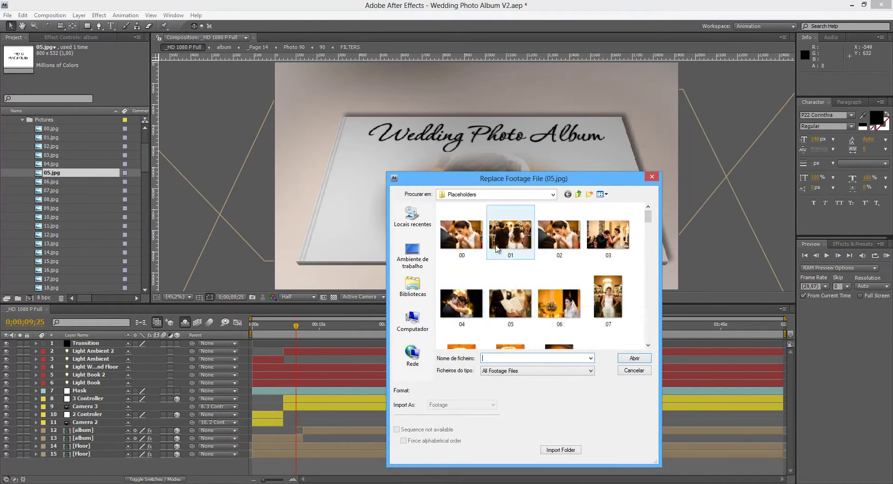
pyautogui.click(559, 305)
pyautogui.rightClick(559, 303)
pyautogui.press('Escape')
pyautogui.click(634, 358)
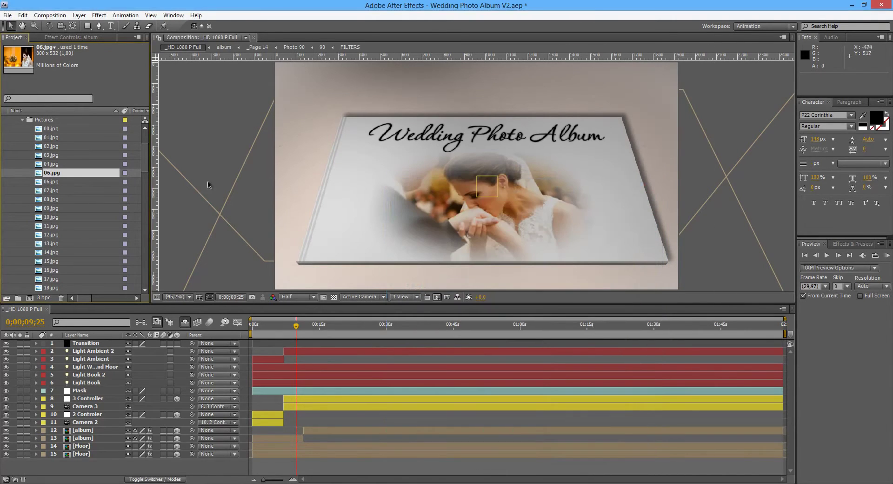
pyautogui.click(53, 182)
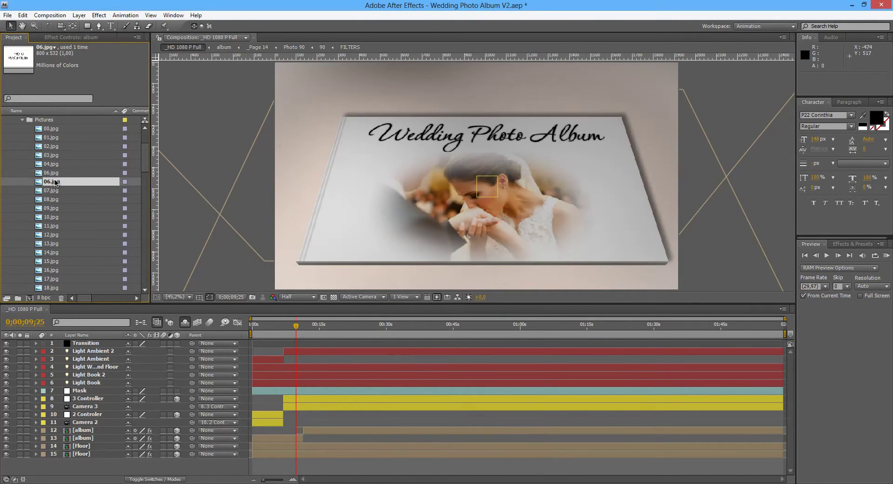
pyautogui.hotkey('ctrl', 'z')
# - Replace the footage of the 05.jpg placeholder with photo 05 from the Placeholders folder
pyautogui.rightClick(55, 174)
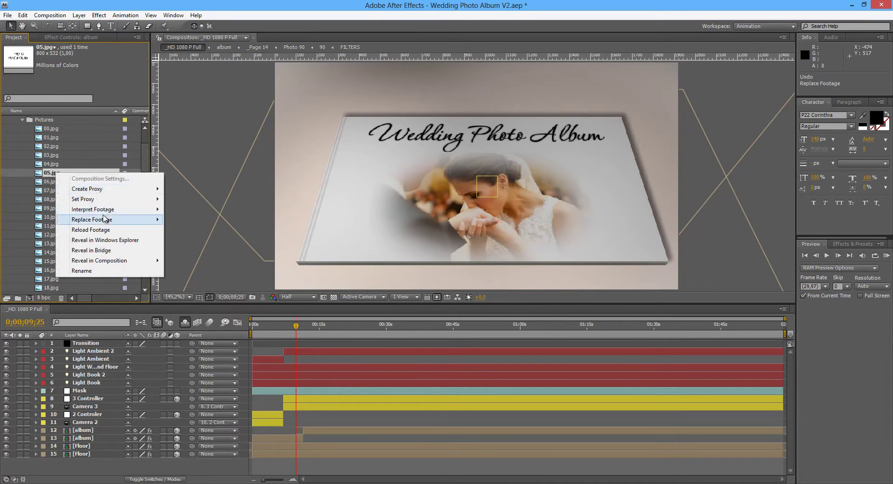
pyautogui.moveTo(108, 220)
pyautogui.click(236, 219)
pyautogui.click(510, 302)
pyautogui.click(634, 358)
# - Replace the footage of the 06.jpg placeholder with photo 06 from the Placeholders folder
pyautogui.rightClick(66, 183)
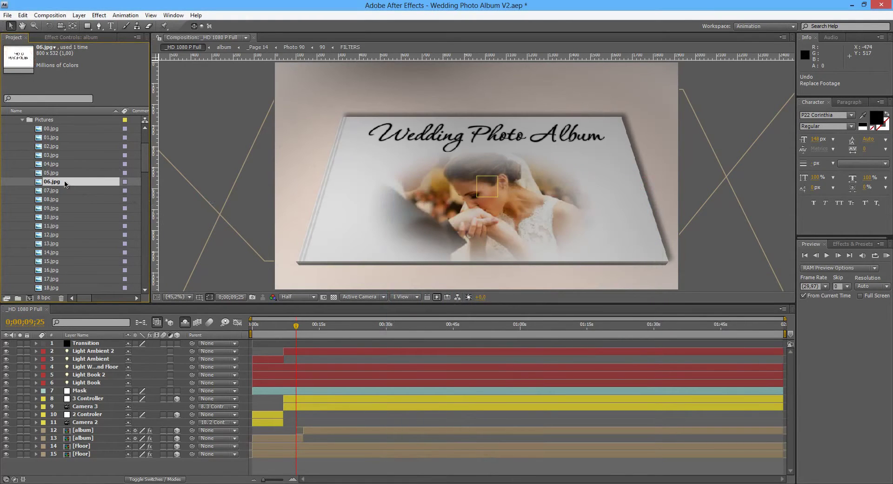
pyautogui.moveTo(107, 228)
pyautogui.click(200, 228)
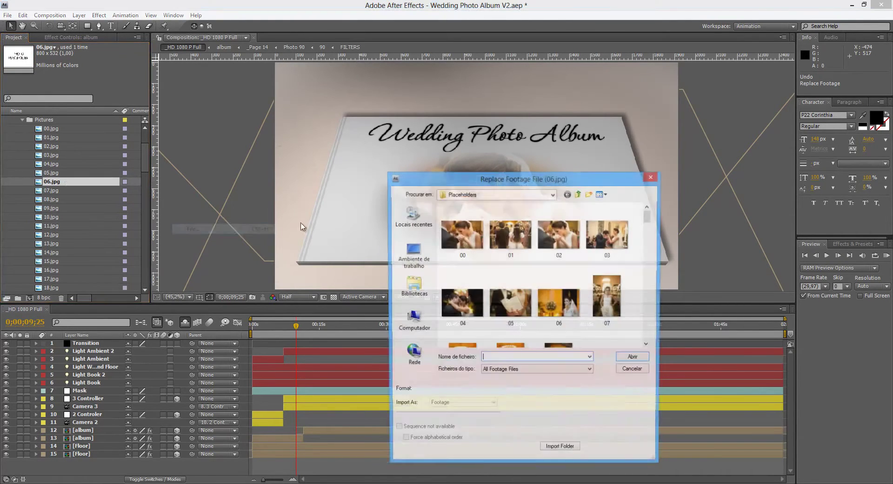
pyautogui.click(557, 305)
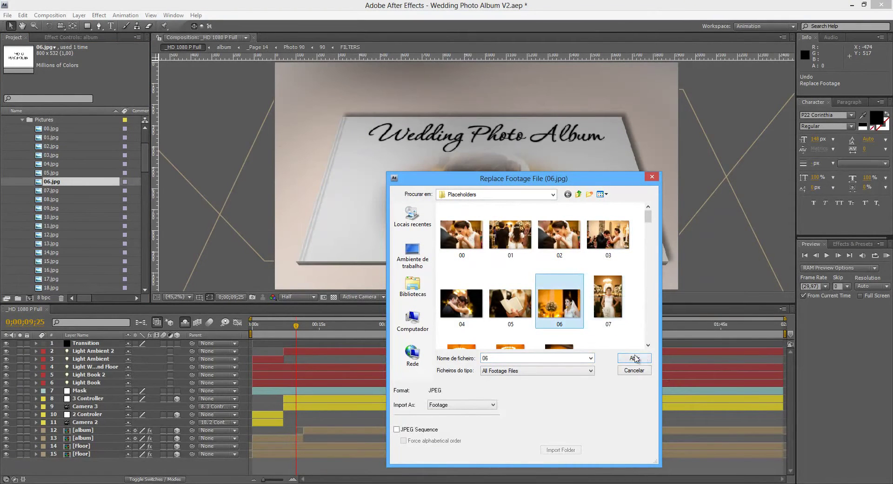
pyautogui.click(635, 357)
# - Replace the footage of the 07.jpg placeholder with photo 07 from the Placeholders folder
pyautogui.rightClick(62, 191)
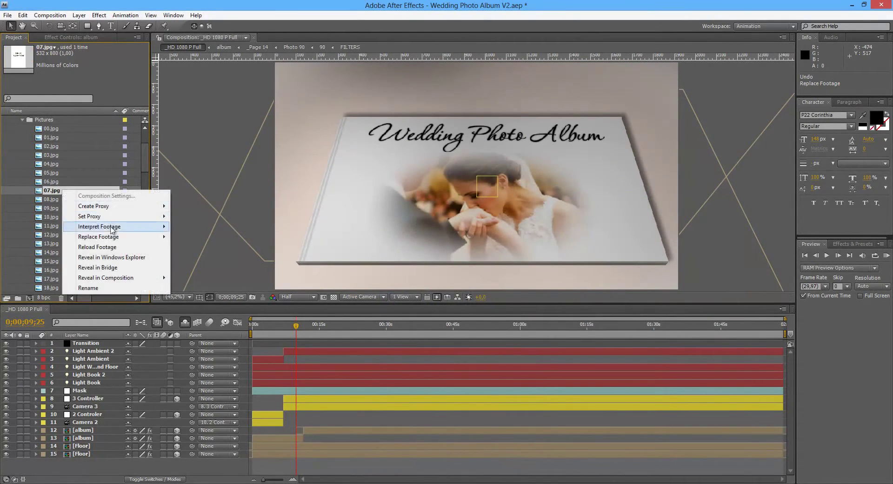
pyautogui.moveTo(115, 238)
pyautogui.click(225, 237)
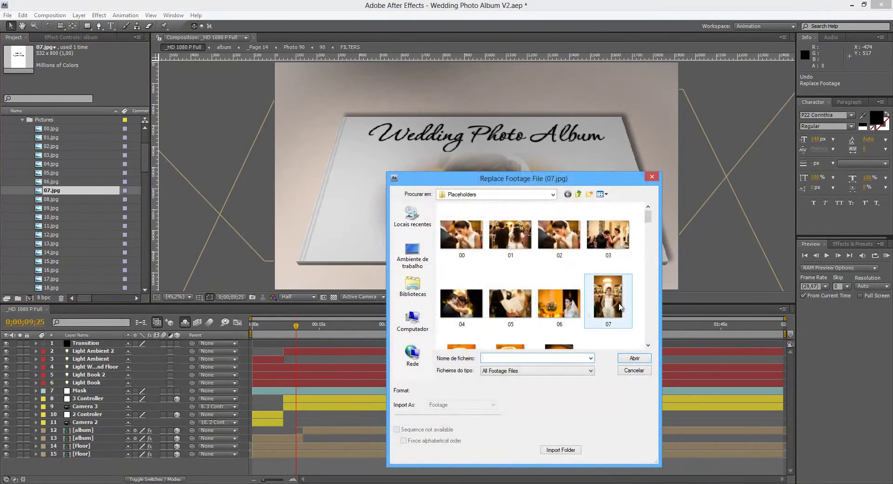
pyautogui.click(608, 298)
pyautogui.click(634, 358)
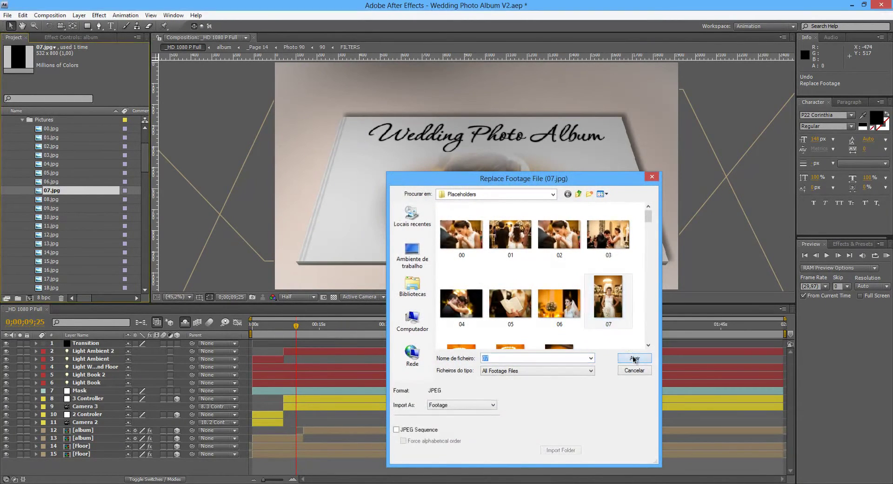
# - Show The Bride page at 0;00;25;16 and replace the footage of the 08.jpg placeholder with photo 08 from the Placeholders folder
pyautogui.moveTo(297, 329); pyautogui.dragTo(366, 328)
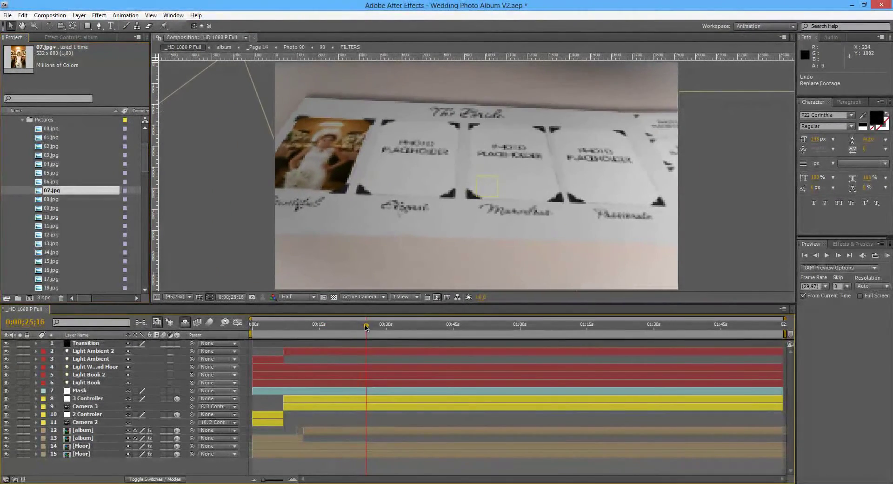
pyautogui.click(57, 200)
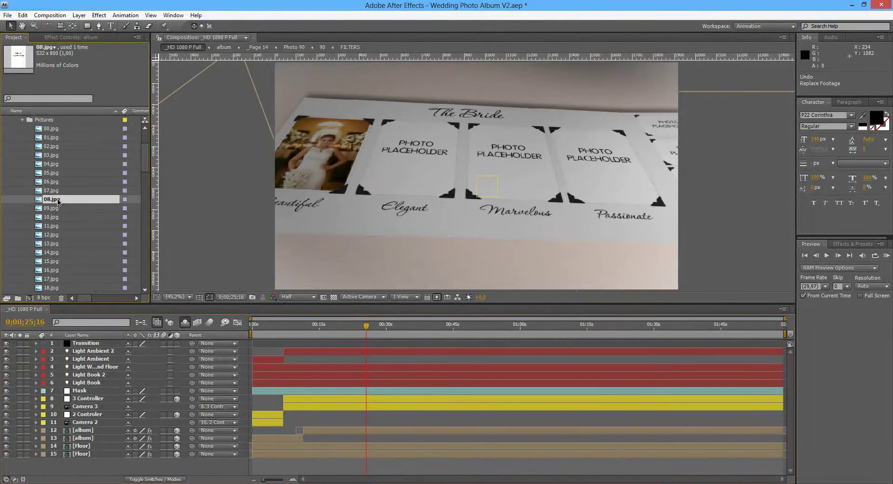
pyautogui.rightClick(58, 201)
pyautogui.moveTo(116, 247)
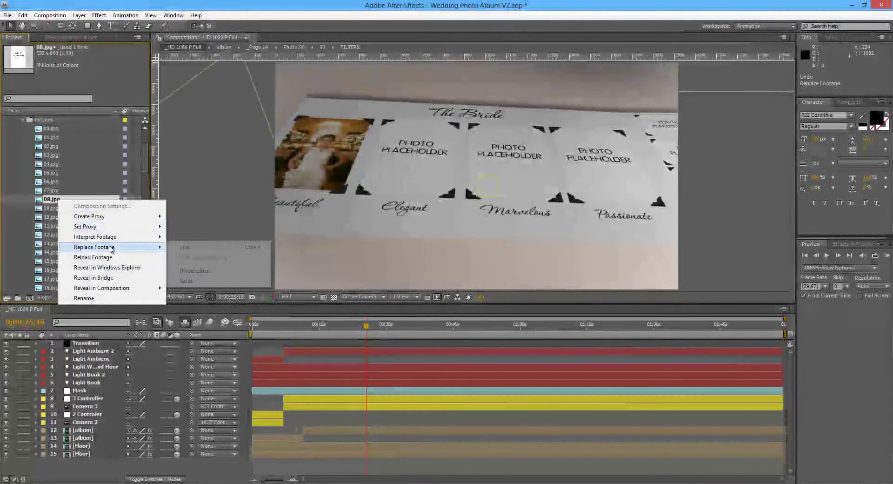
pyautogui.click(187, 247)
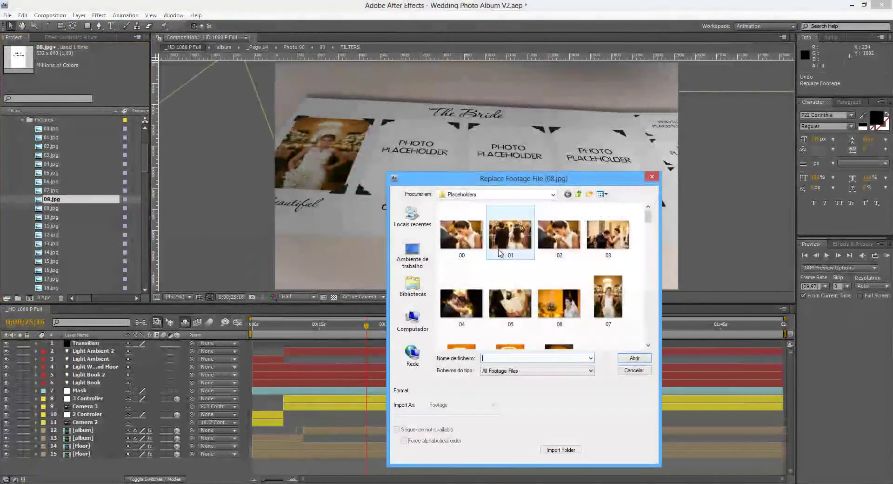
pyautogui.click(648, 346)
pyautogui.click(462, 298)
pyautogui.click(634, 358)
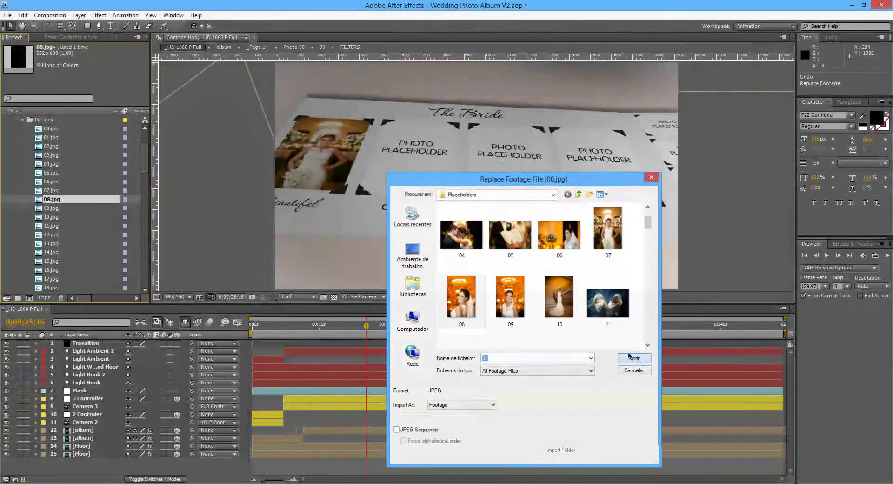
# - Replace the footage of the 09.jpg placeholder with photo 09 from the Placeholders folder
pyautogui.rightClick(59, 208)
pyautogui.moveTo(117, 256)
pyautogui.click(186, 256)
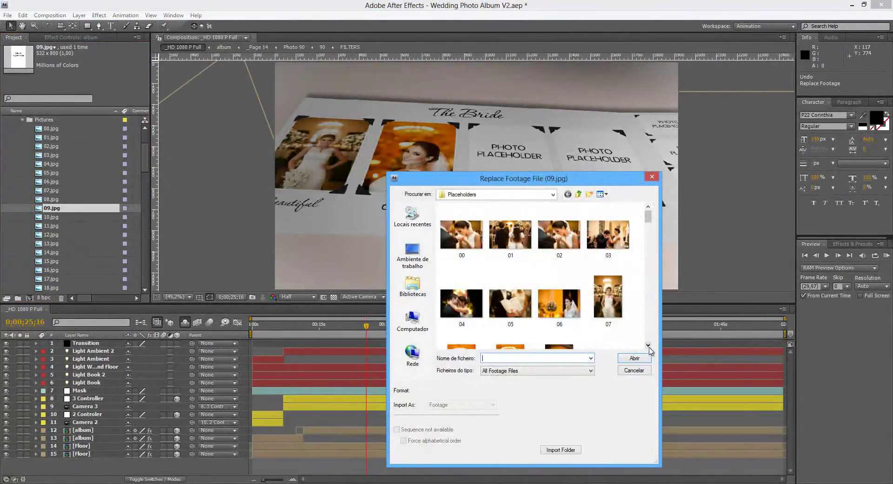
pyautogui.click(648, 345)
pyautogui.click(647, 345)
pyautogui.click(511, 295)
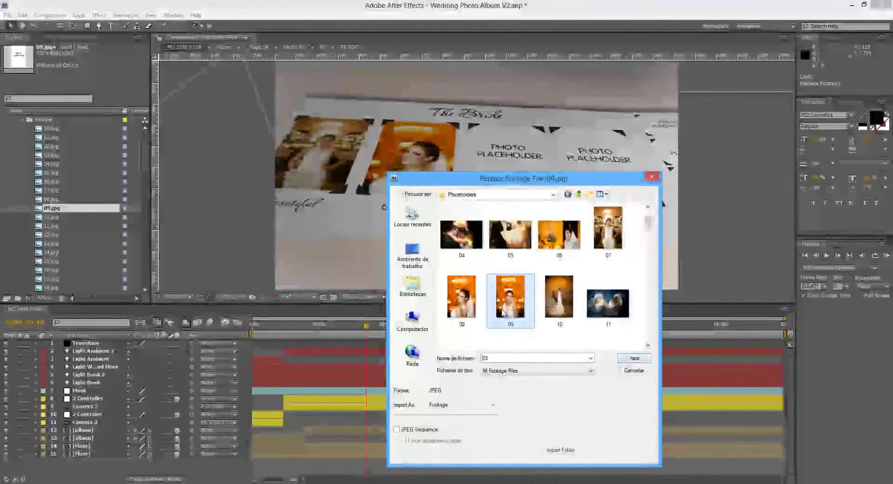
pyautogui.click(634, 358)
# - Replace the footage of the 10.jpg placeholder with photo 10 from the Placeholders folder
pyautogui.rightClick(66, 218)
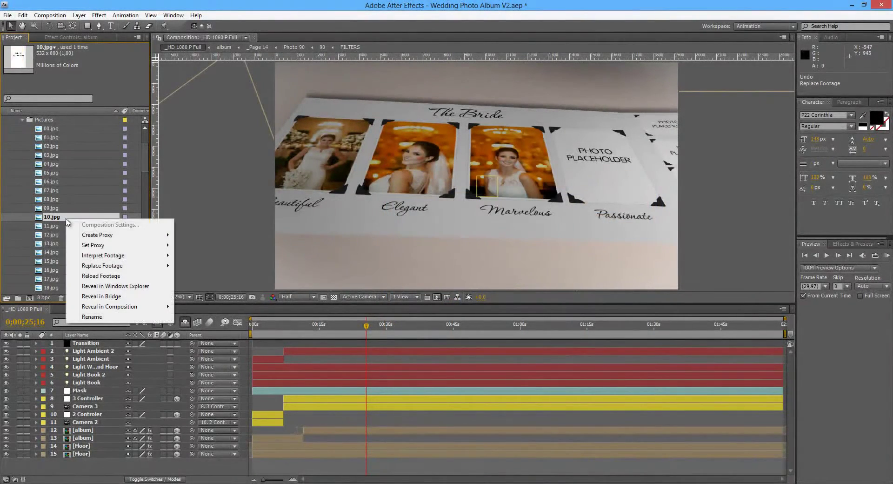
pyautogui.moveTo(117, 264)
pyautogui.click(188, 265)
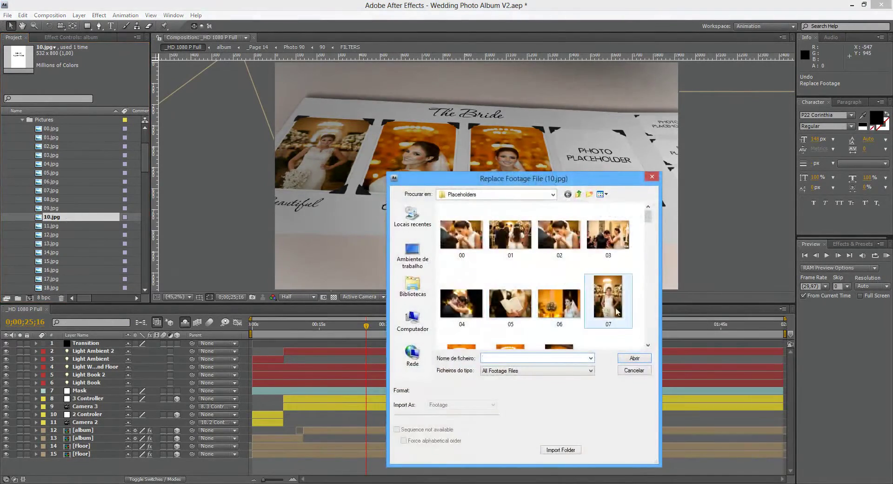
pyautogui.scroll(-2, 558, 298)
pyautogui.click(559, 300)
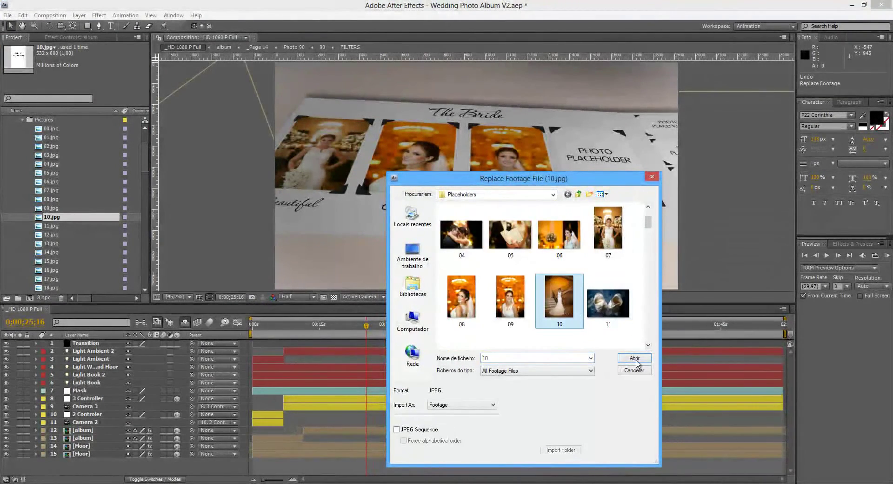
pyautogui.click(634, 359)
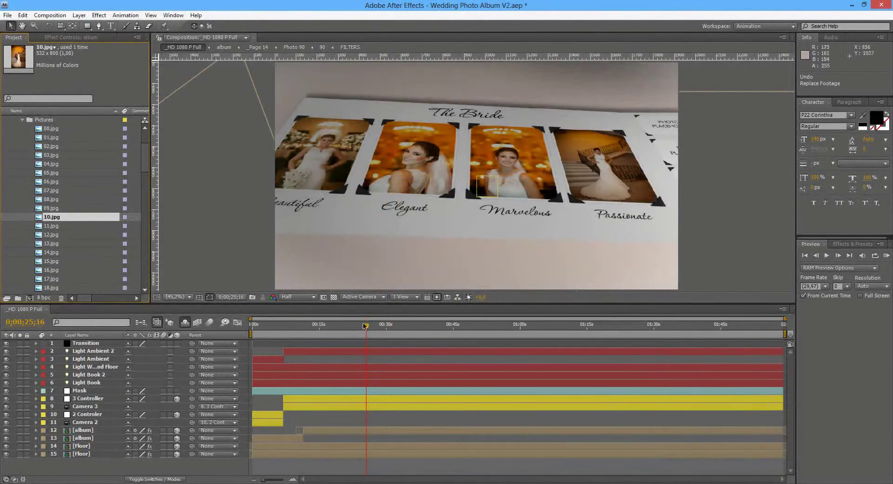
# - Review the replaced photos on the Our Wedding and The Bride pages by moving through the album's timeline
pyautogui.moveTo(367, 331)
pyautogui.mouseDown()
pyautogui.moveTo(345, 332)
pyautogui.moveTo(365, 332)
pyautogui.mouseUp()
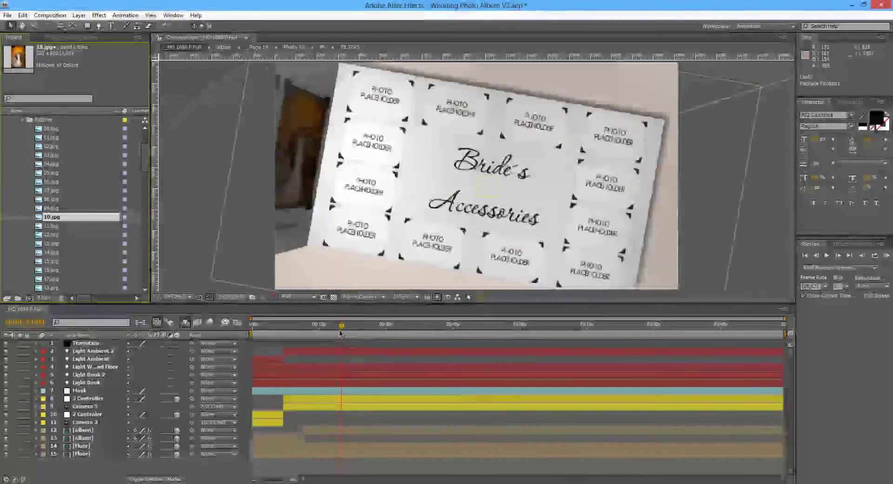
pyautogui.moveTo(340, 333); pyautogui.dragTo(316, 336)
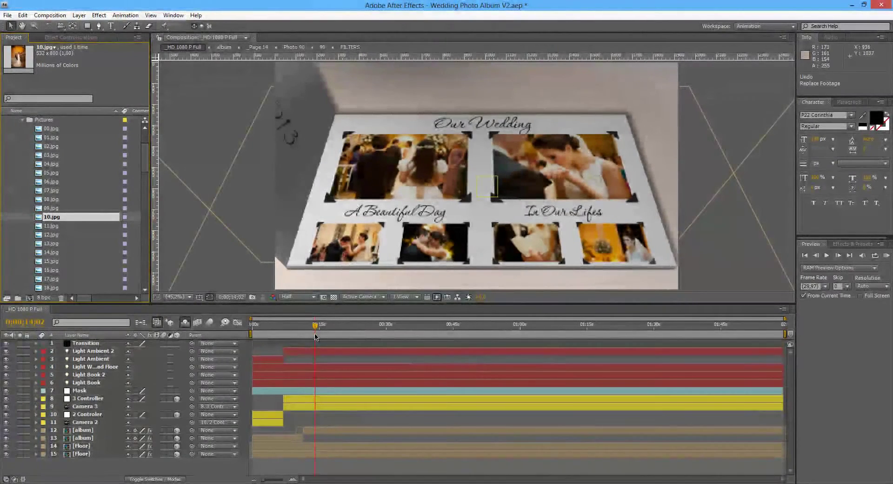
pyautogui.click(51, 129)
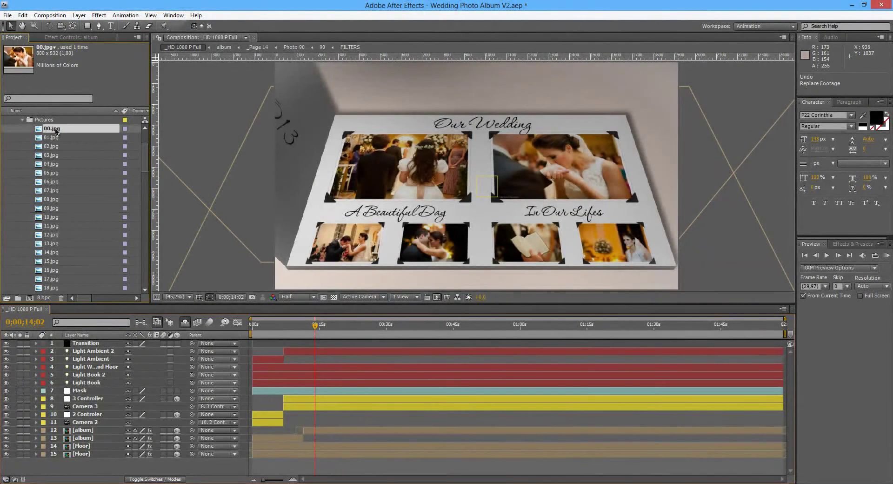
pyautogui.click(59, 219)
pyautogui.moveTo(315, 326); pyautogui.dragTo(358, 324)
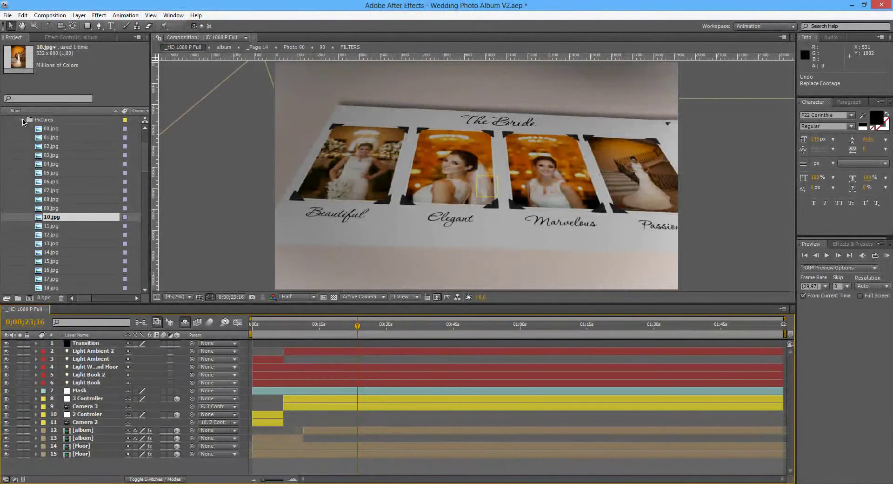
# - Import the apple picture 02.jpg into the project and create a new project folder named Example
pyautogui.click(24, 120)
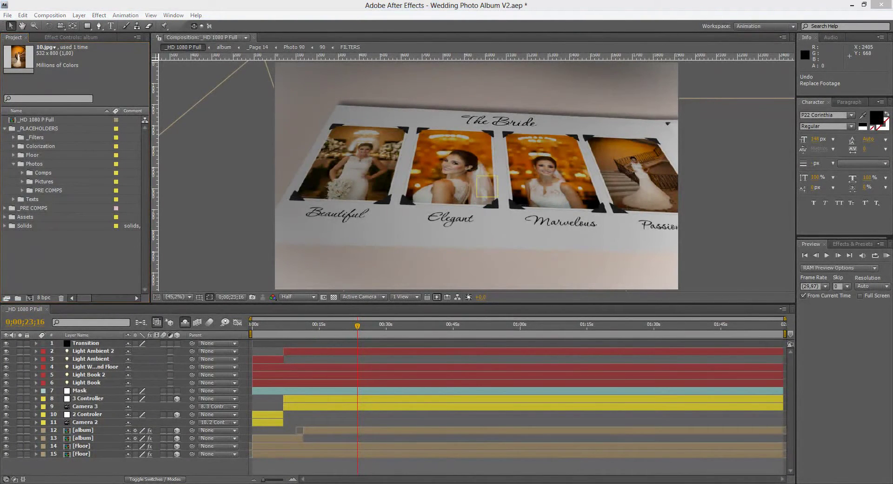
pyautogui.moveTo(490, 189); pyautogui.dragTo(30, 254)
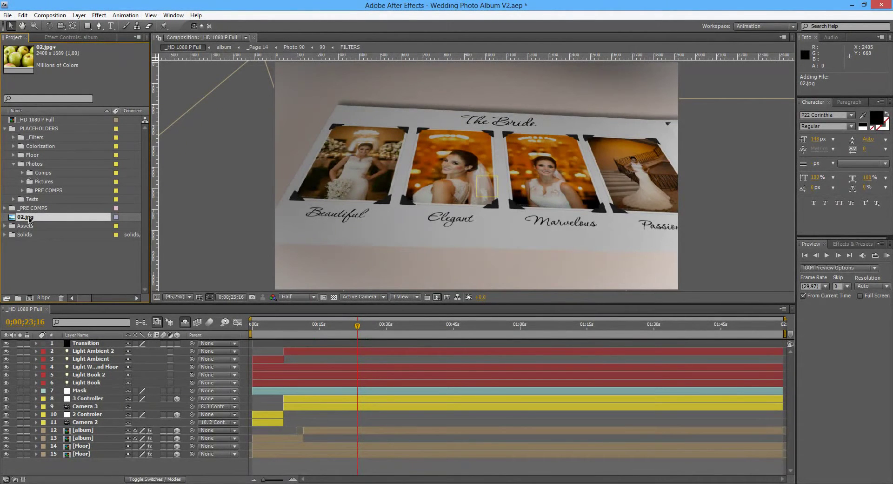
pyautogui.rightClick(37, 261)
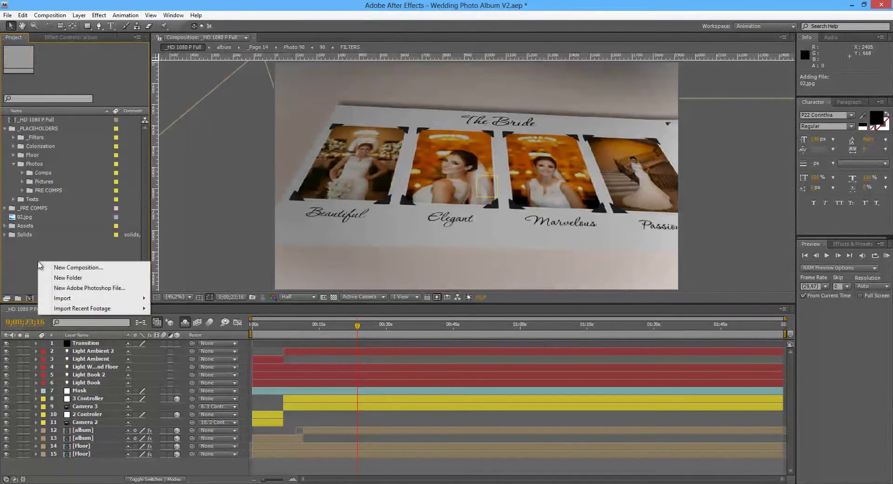
pyautogui.click(80, 277)
pyautogui.write('Example')
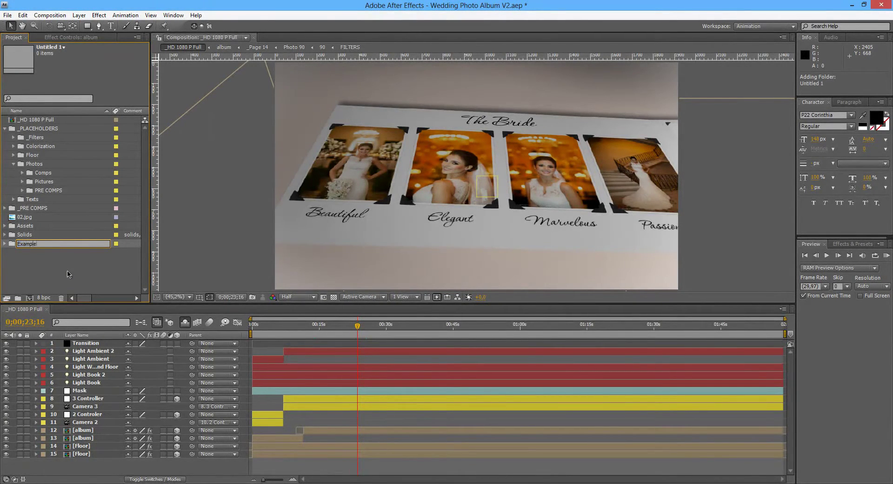
pyautogui.press('Return')
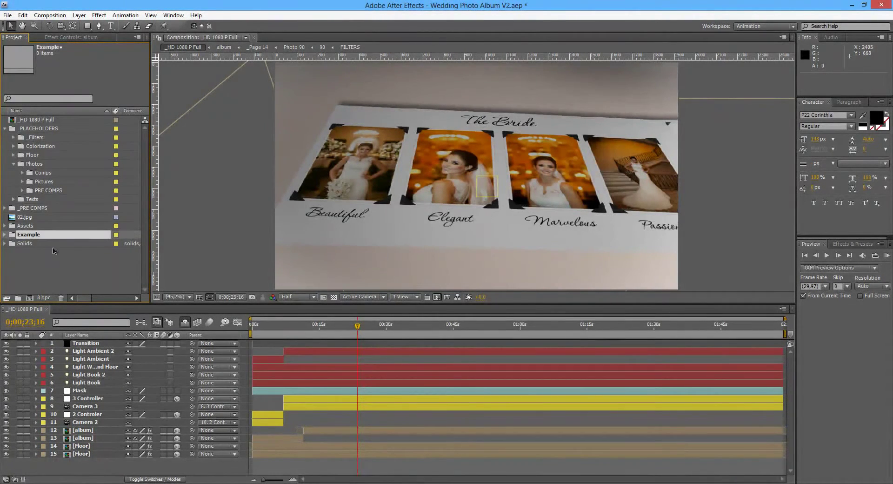
# - Rename the Example folder to Z Example and move 02.jpg into it
pyautogui.rightClick(44, 236)
pyautogui.click(70, 334)
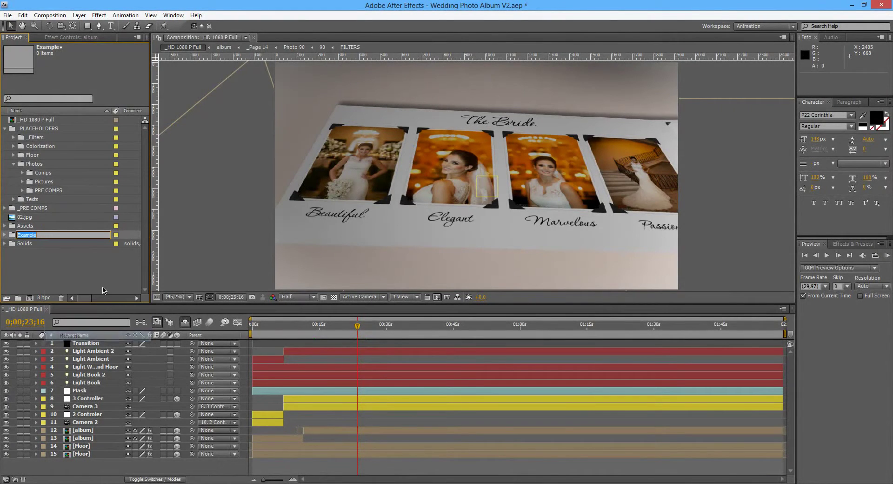
pyautogui.press('End')
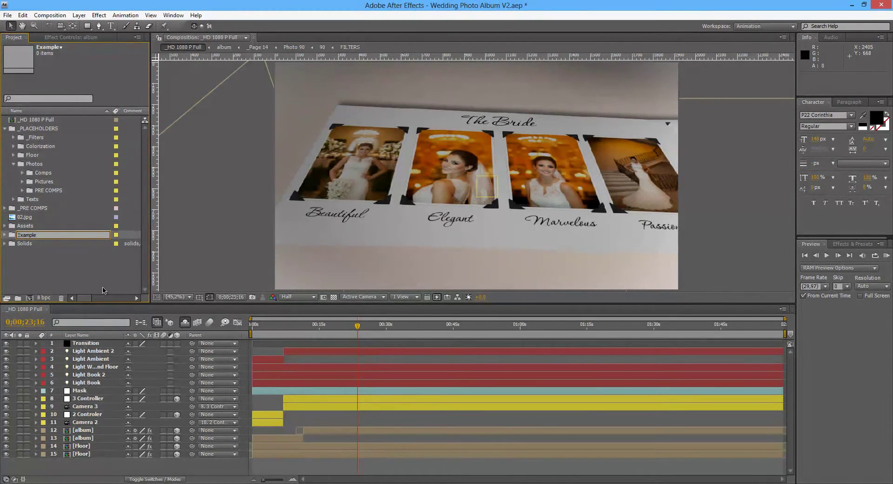
pyautogui.write('Z')
pyautogui.press('Return')
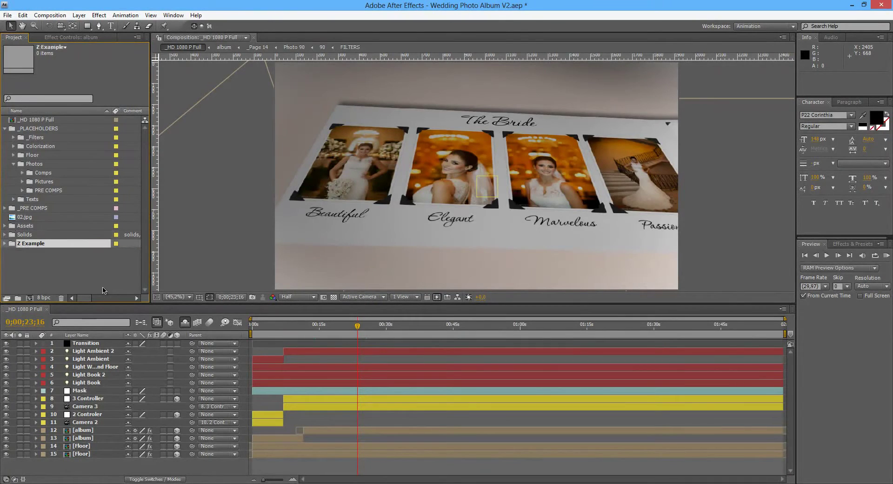
pyautogui.moveTo(13, 218); pyautogui.dragTo(35, 244)
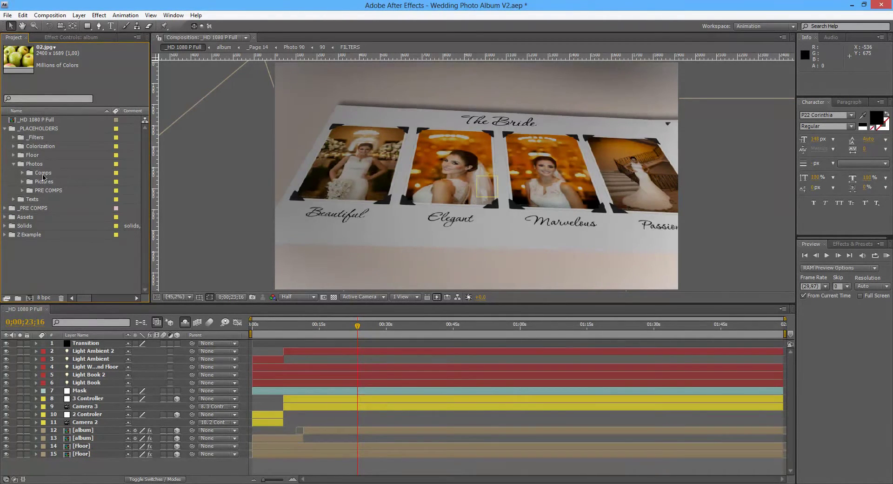
# - Open composition 00 from the Comps folder and scale its 00.jpg layer to 121%
pyautogui.click(44, 173)
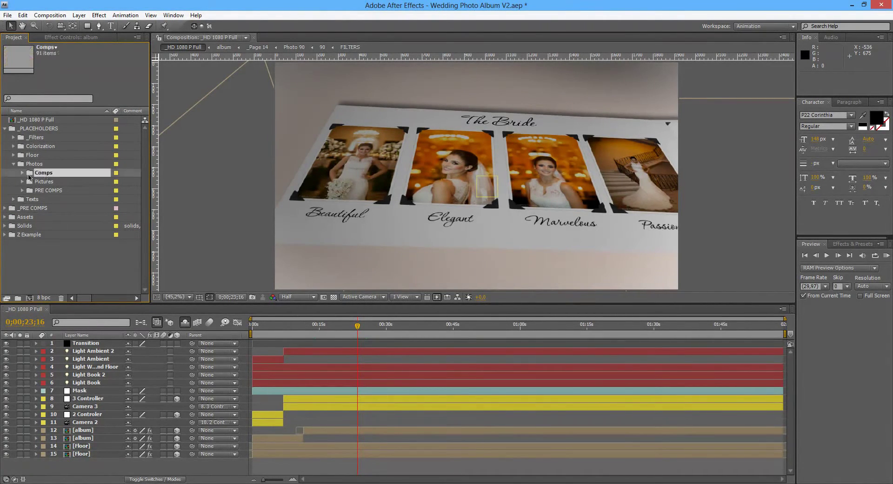
pyautogui.click(45, 182)
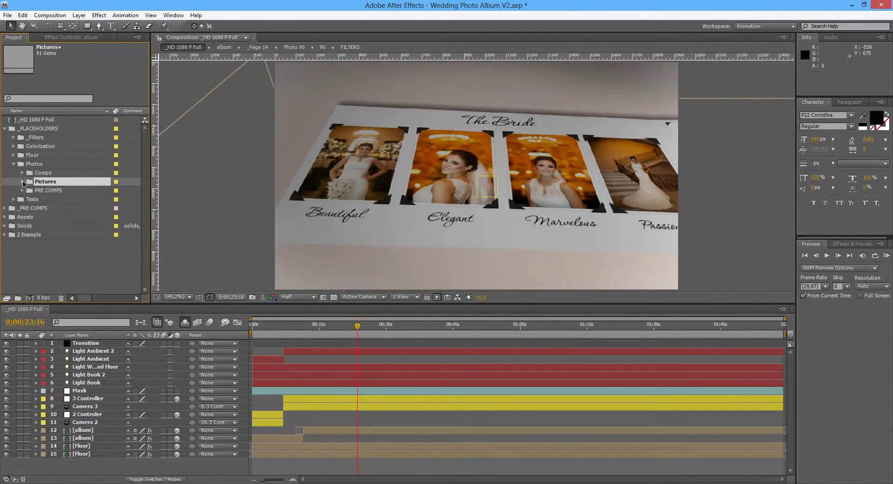
pyautogui.click(45, 173)
pyautogui.click(23, 173)
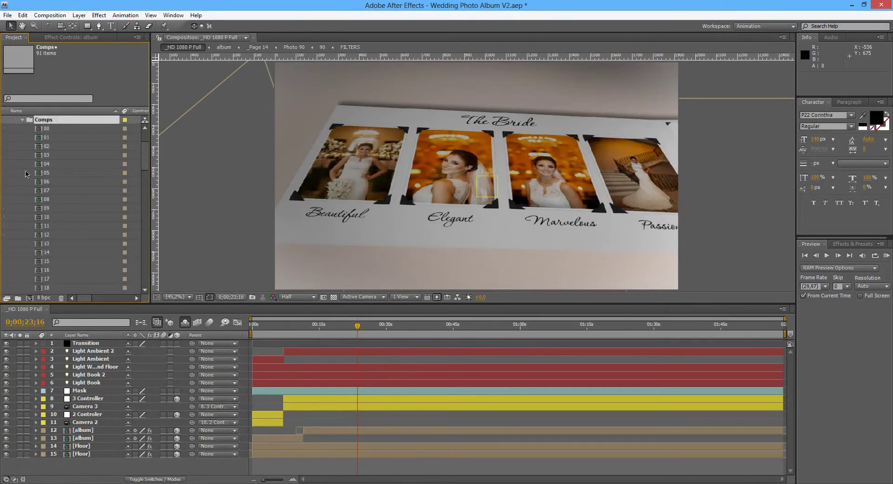
pyautogui.doubleClick(49, 129)
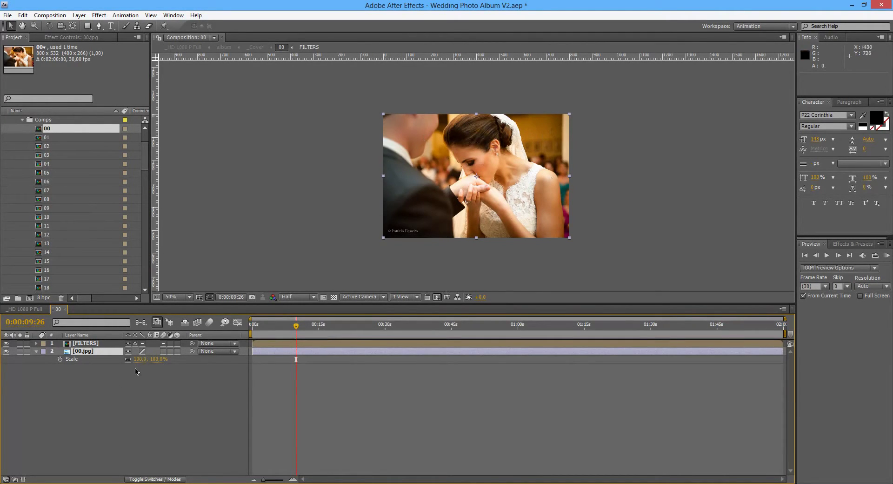
pyautogui.moveTo(137, 361)
pyautogui.mouseDown()
pyautogui.moveTo(171, 360)
pyautogui.moveTo(146, 362)
pyautogui.mouseUp()
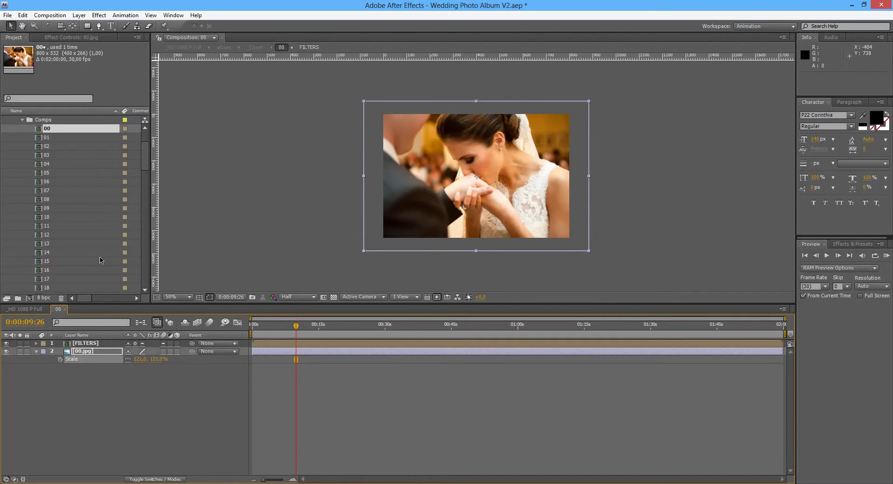
# - Add 02.jpg from the Z Example folder below the 00.jpg layer in composition 00, and hide the 00.jpg layer
pyautogui.scroll(-20, 103, 248)
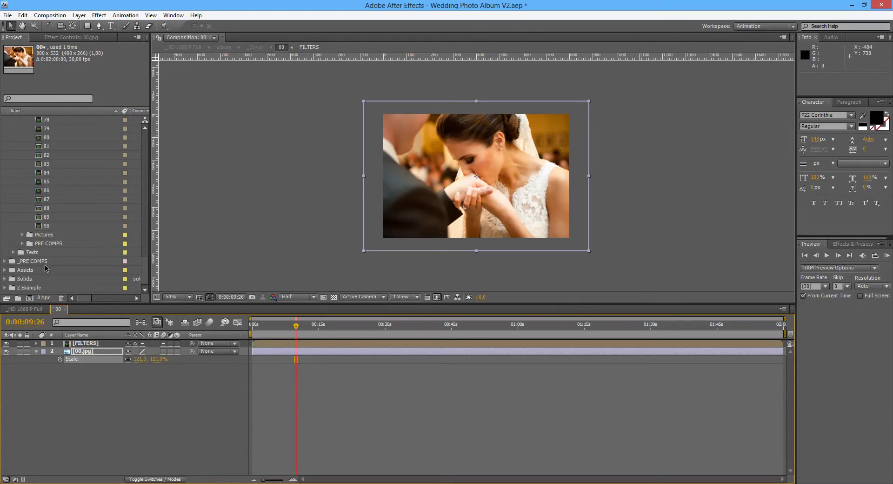
pyautogui.click(5, 288)
pyautogui.moveTo(34, 289); pyautogui.dragTo(57, 381)
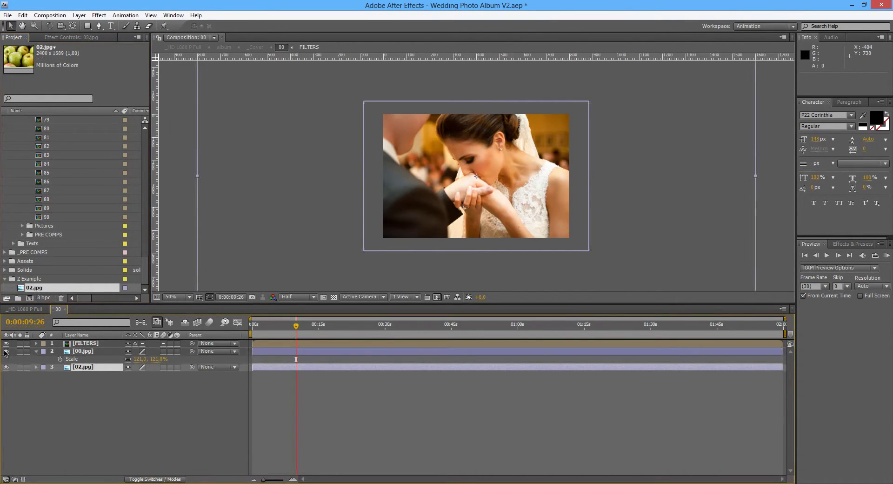
pyautogui.click(5, 352)
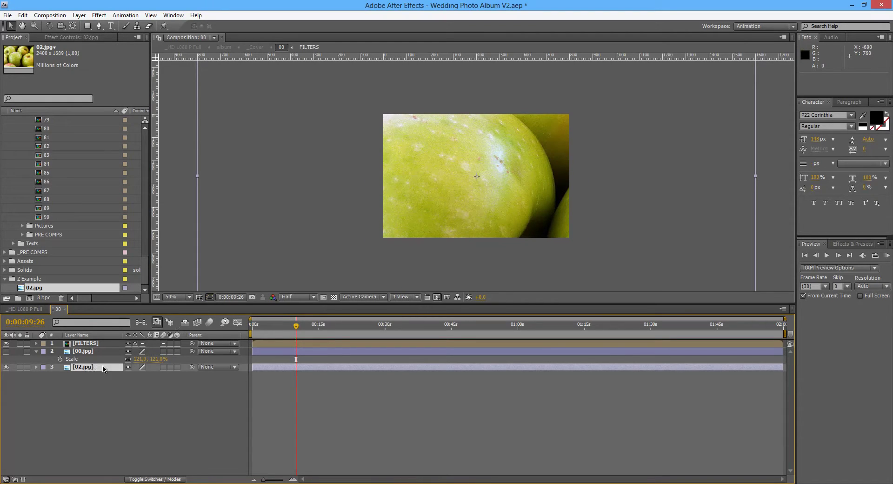
# - Scale the 02.jpg layer to 38% at position 400, 292, and return to the _HD 1080 P Full composition
pyautogui.press('s')
pyautogui.moveTo(139, 374); pyautogui.dragTo(111, 374)
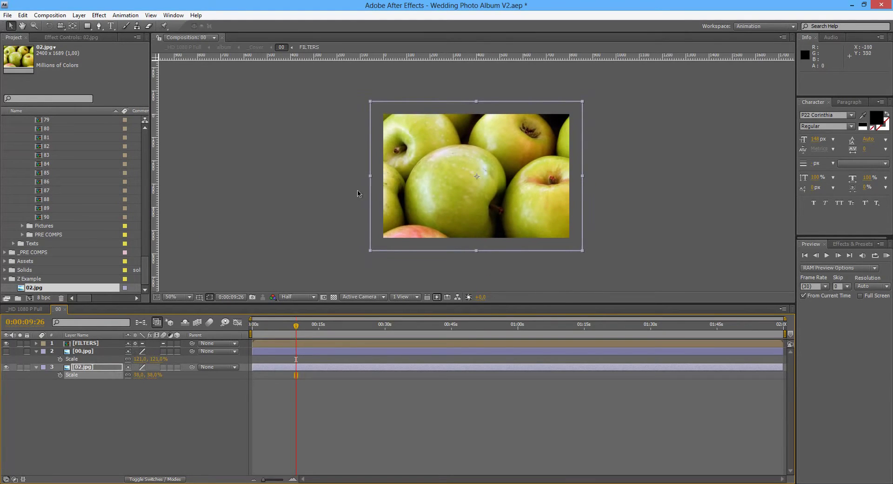
pyautogui.click(482, 180)
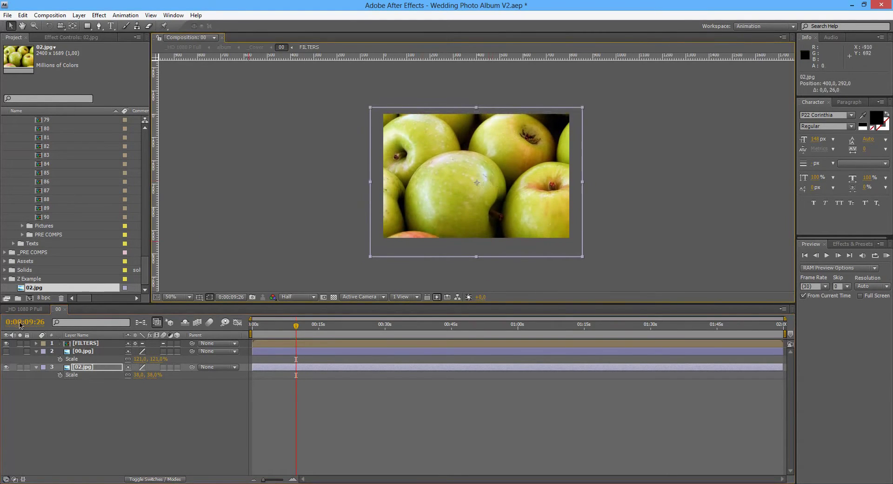
pyautogui.click(30, 309)
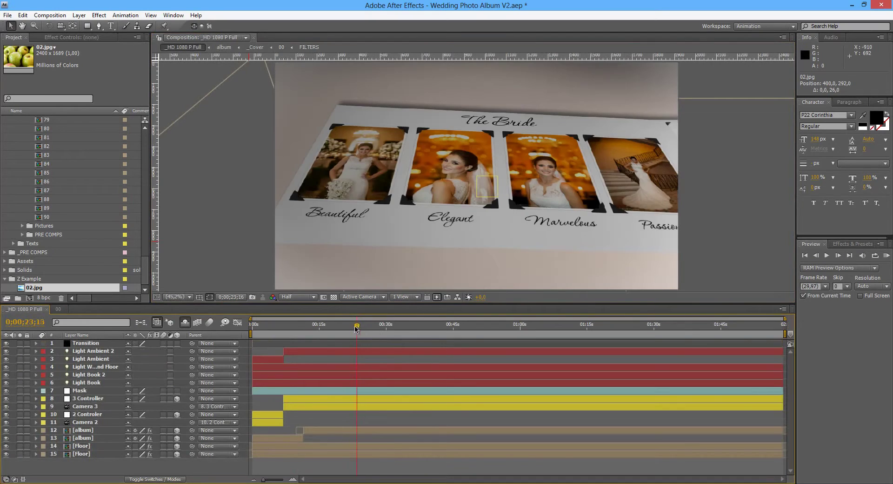
# - Move the current time of _HD 1080 P Full to 0;00;12;21 to check the album cover
pyautogui.click(327, 331)
pyautogui.moveTo(328, 333); pyautogui.dragTo(309, 334)
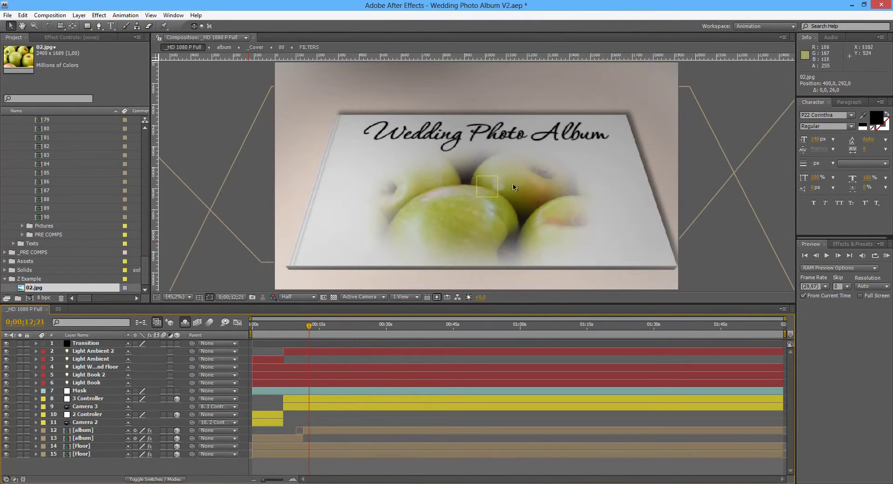
# - Delete the 02.jpg layer from composition 00, show the 00.jpg layer again, and return to _HD 1080 P Full
pyautogui.click(59, 308)
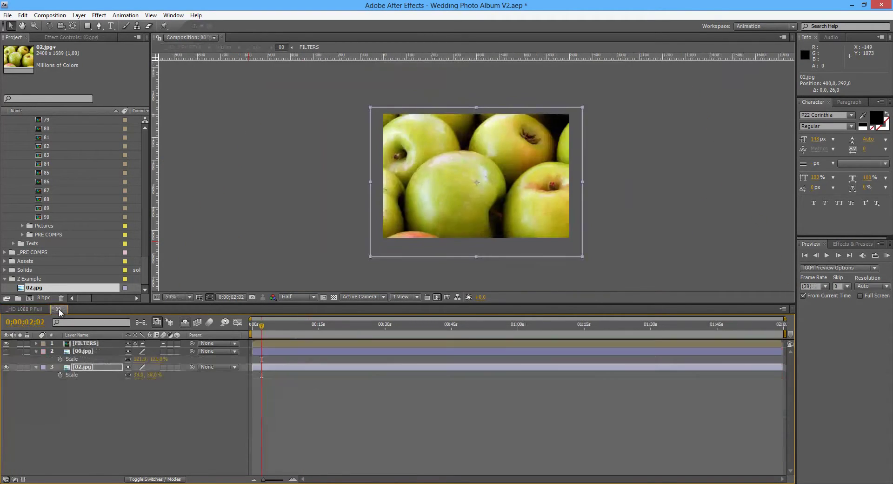
pyautogui.click(81, 352)
pyautogui.click(83, 368)
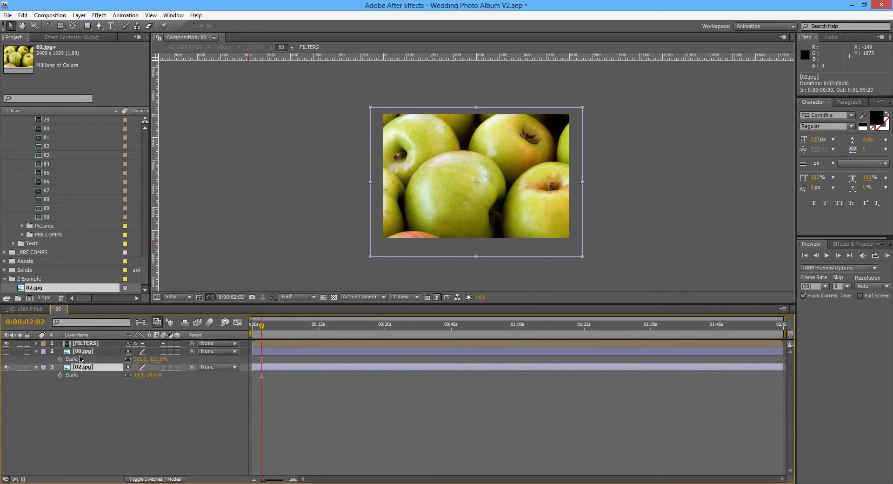
pyautogui.press('Delete')
pyautogui.click(6, 351)
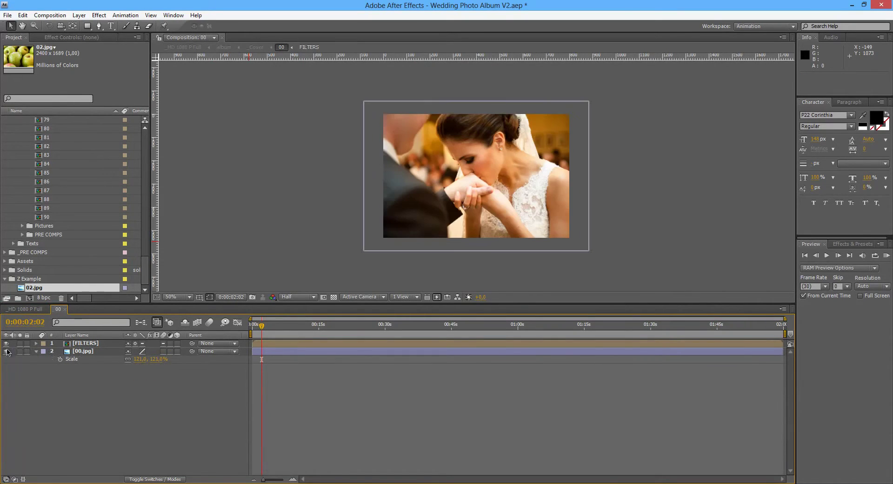
pyautogui.click(33, 309)
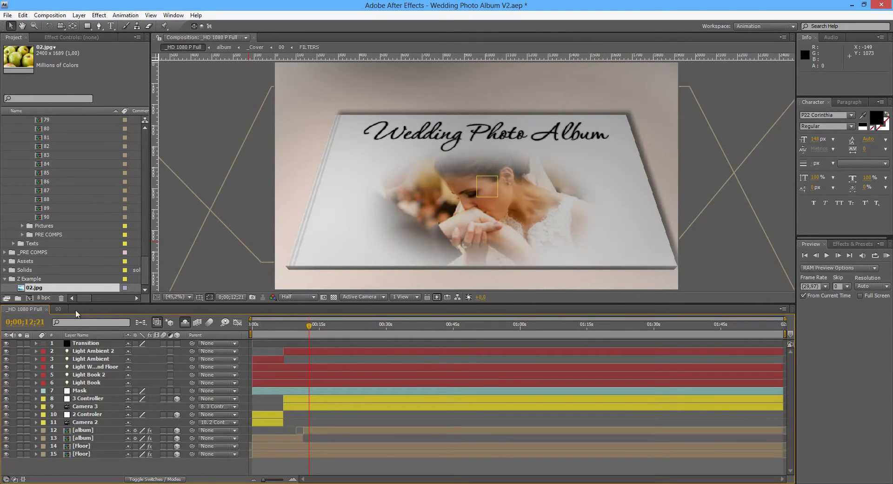
# - Browse the numbered photo compositions in the Comps folder, checking 04, 03 and 02, and collapse the folder
pyautogui.click(58, 309)
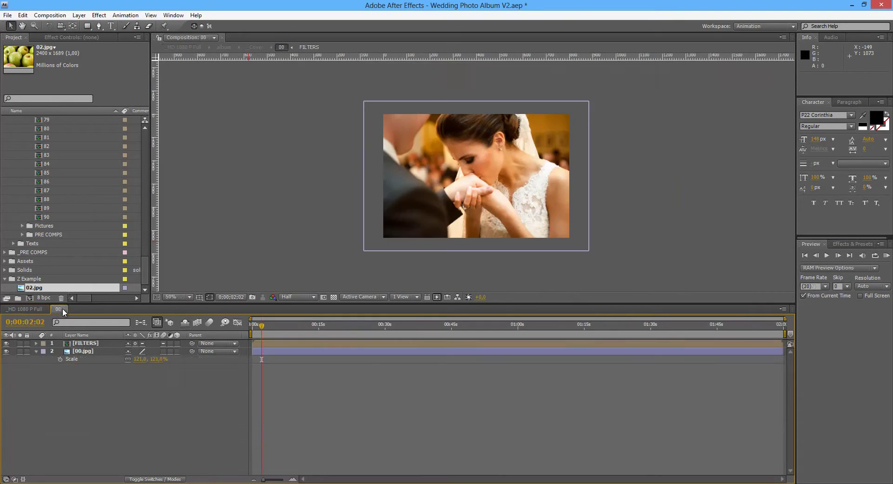
pyautogui.scroll(20, 69, 214)
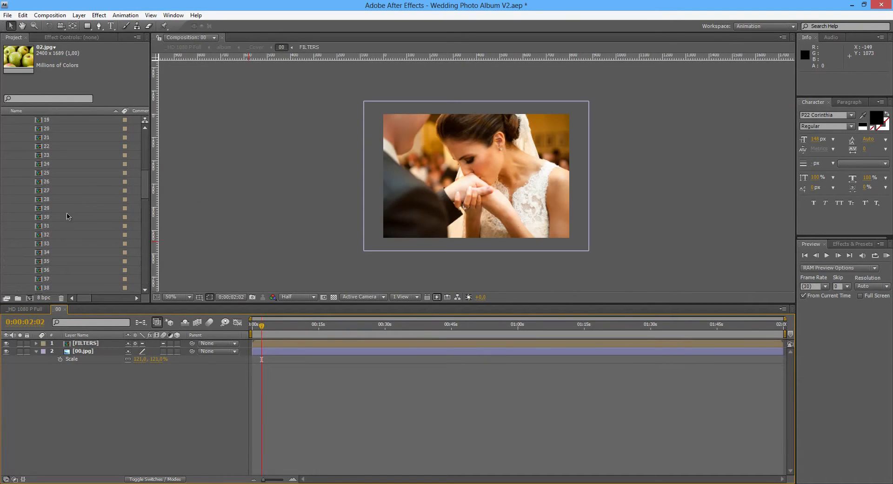
pyautogui.scroll(3, 69, 216)
pyautogui.click(22, 173)
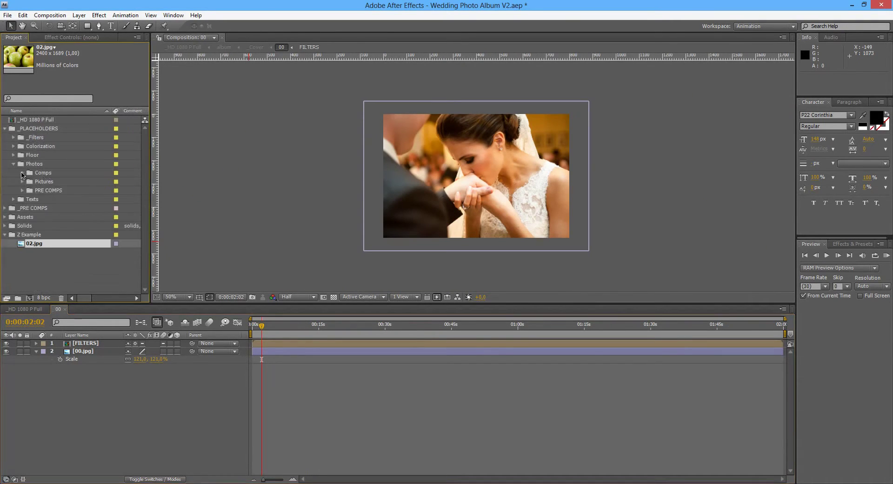
pyautogui.click(21, 174)
pyautogui.scroll(-3, 47, 163)
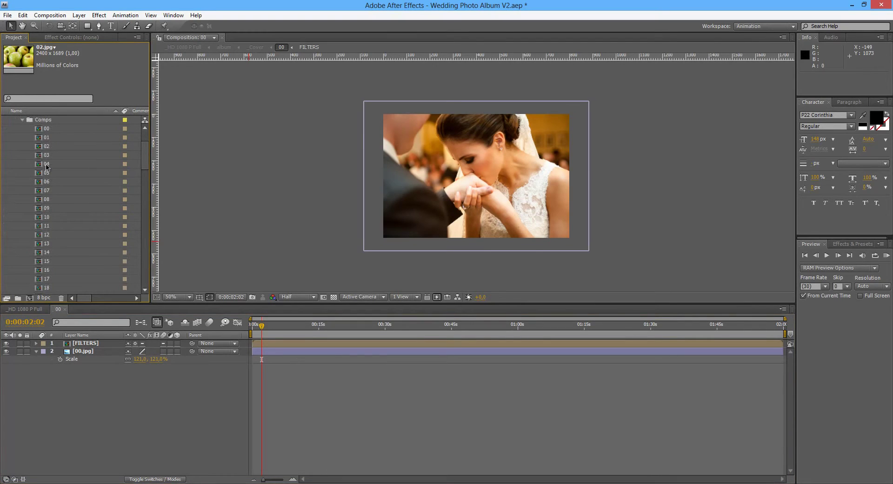
pyautogui.click(47, 164)
pyautogui.click(49, 155)
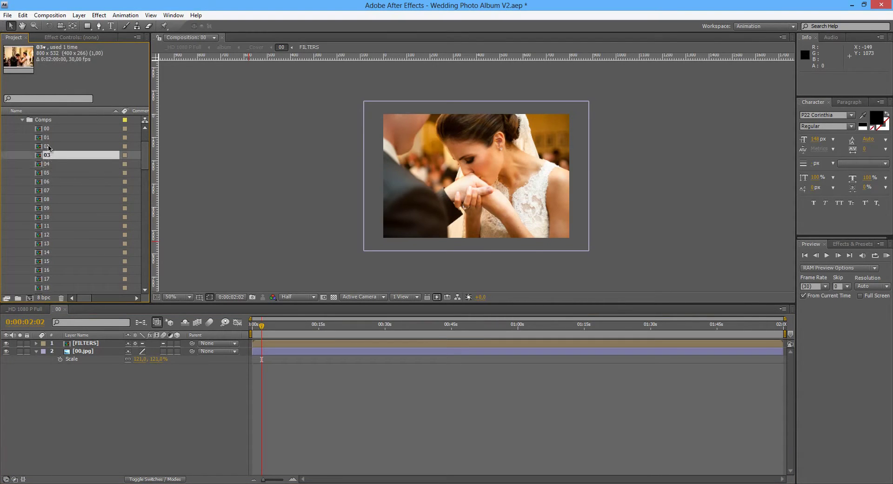
pyautogui.click(50, 146)
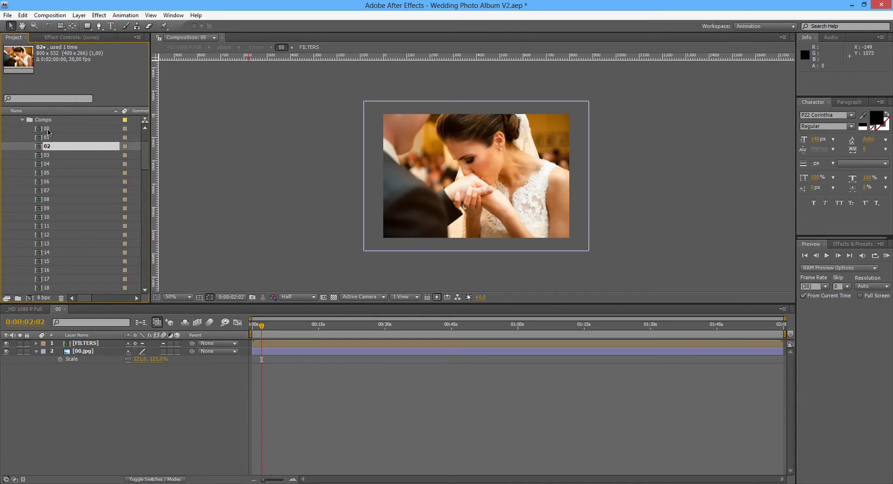
pyautogui.click(22, 120)
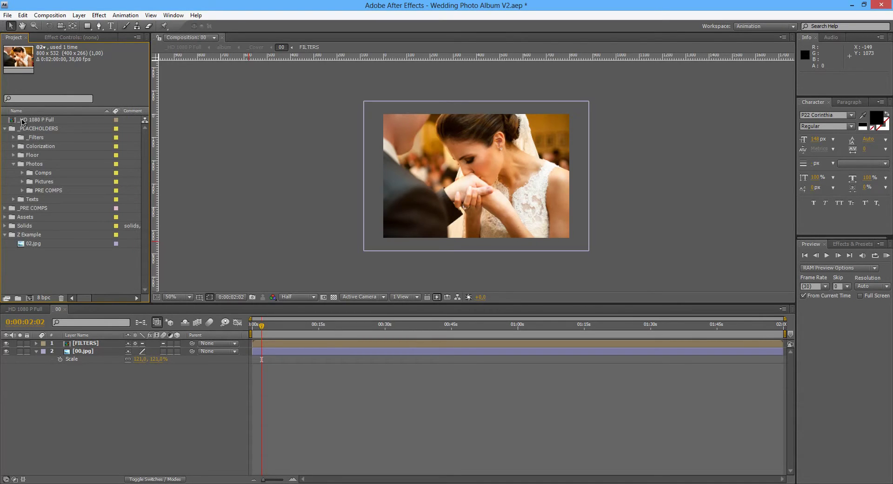
# - Open the Photo 00 composition from the PRE COMPS folder under Photos
pyautogui.click(35, 309)
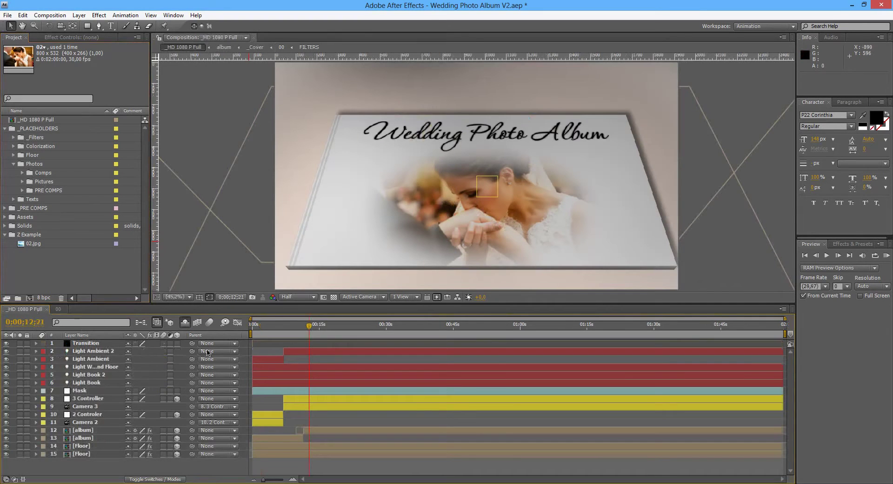
pyautogui.moveTo(311, 327); pyautogui.dragTo(309, 327)
pyautogui.click(22, 190)
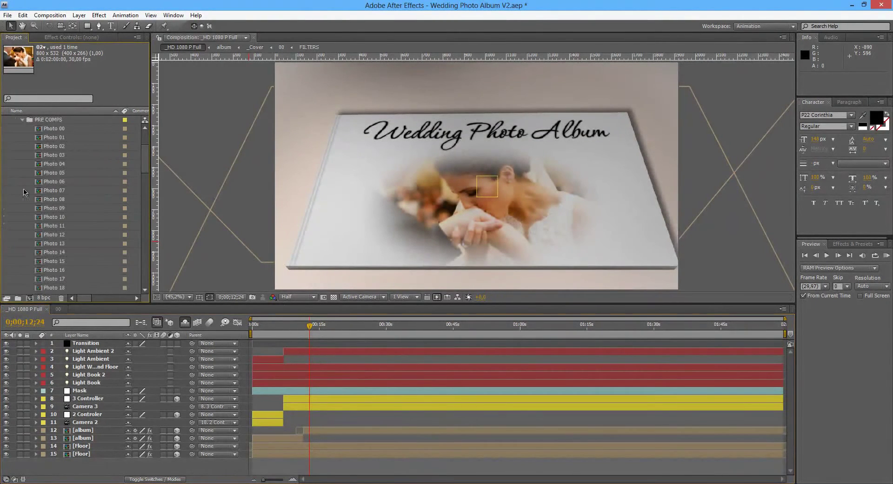
pyautogui.click(54, 129)
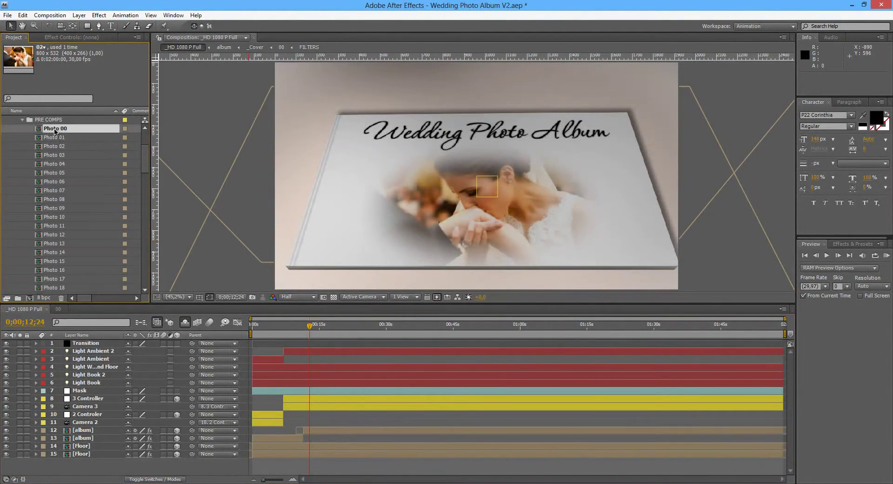
pyautogui.doubleClick(54, 131)
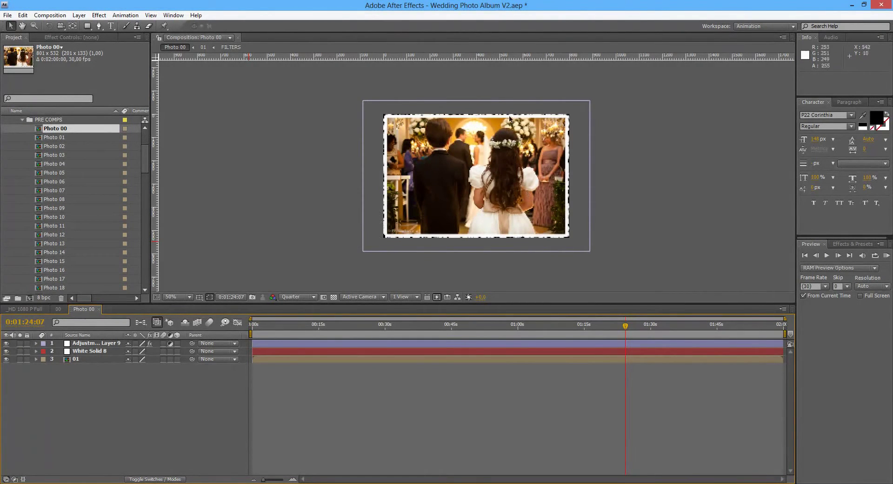
# - Toggle the visibility of Adjustment Layer 9 and White Solid 8 in Photo 00 to examine the photo's edge and border
pyautogui.moveTo(6, 345); pyautogui.dragTo(7, 355)
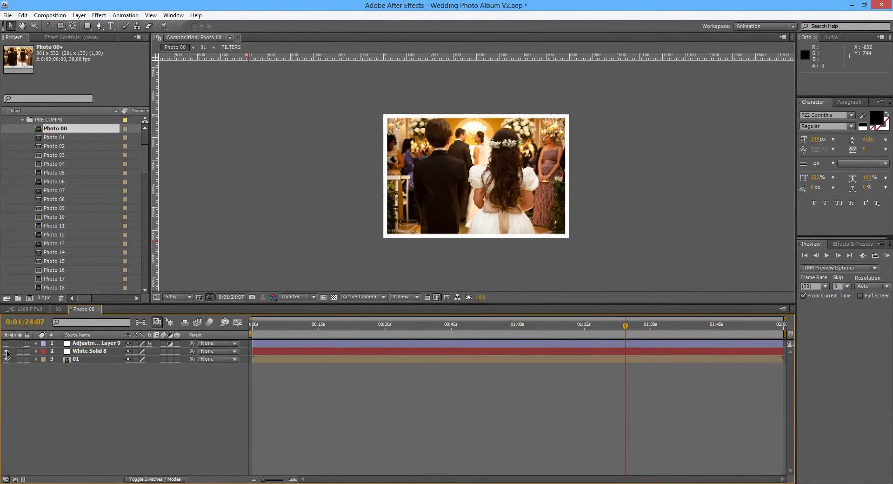
pyautogui.click(6, 351)
pyautogui.click(7, 343)
pyautogui.click(7, 344)
pyautogui.click(7, 343)
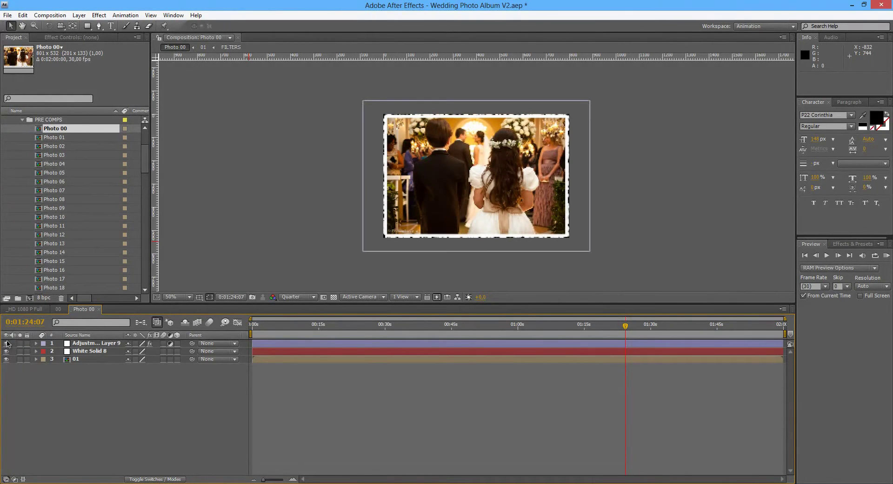
pyautogui.click(7, 343)
pyautogui.click(6, 353)
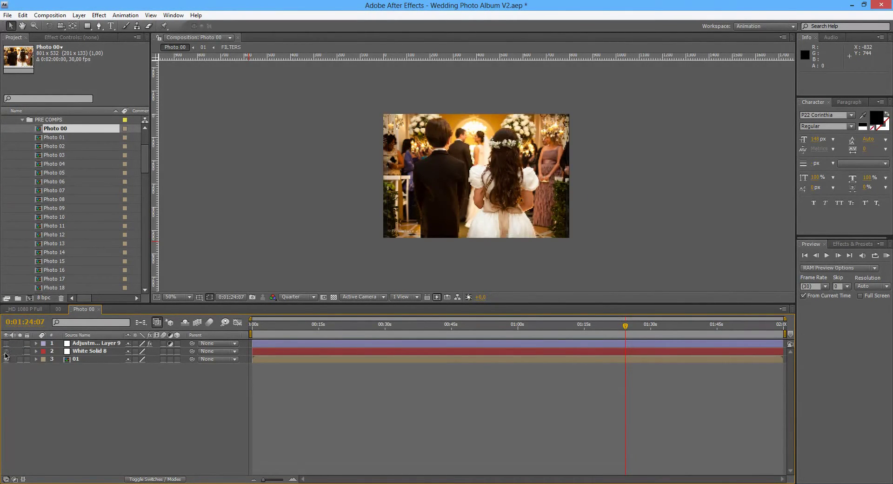
pyautogui.click(6, 351)
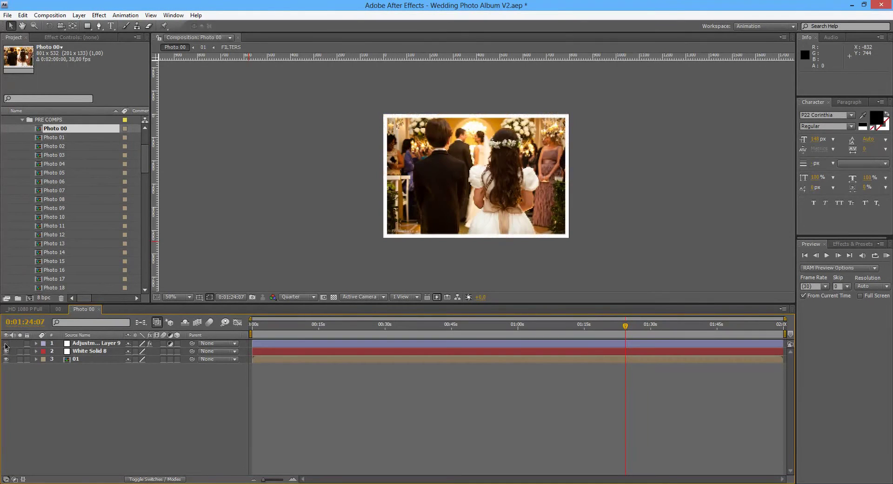
pyautogui.click(7, 344)
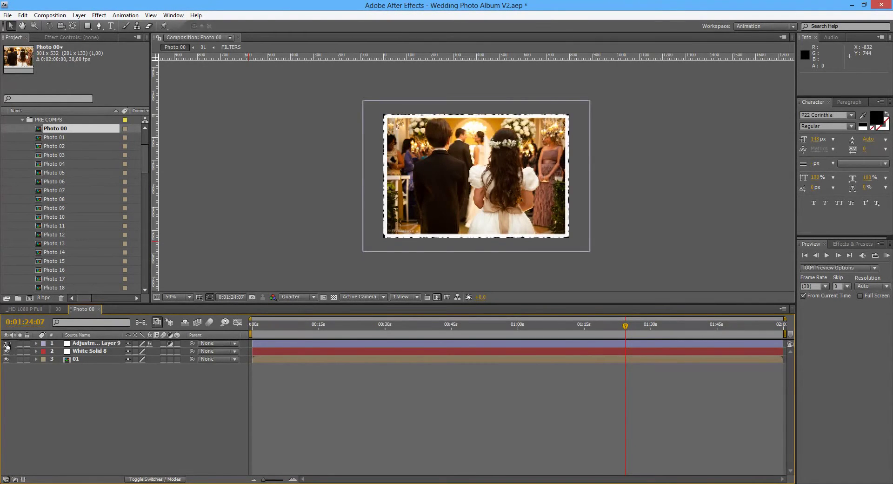
# - Check the Our Wedding page at 0;00;19;11 in _HD 1080 P Full and go back to Photo 00
pyautogui.click(35, 309)
pyautogui.moveTo(311, 327); pyautogui.dragTo(339, 329)
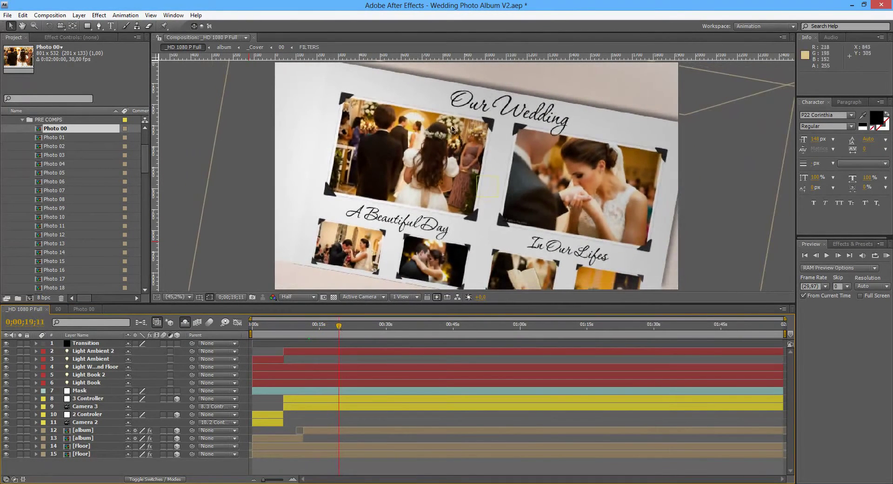
pyautogui.click(85, 309)
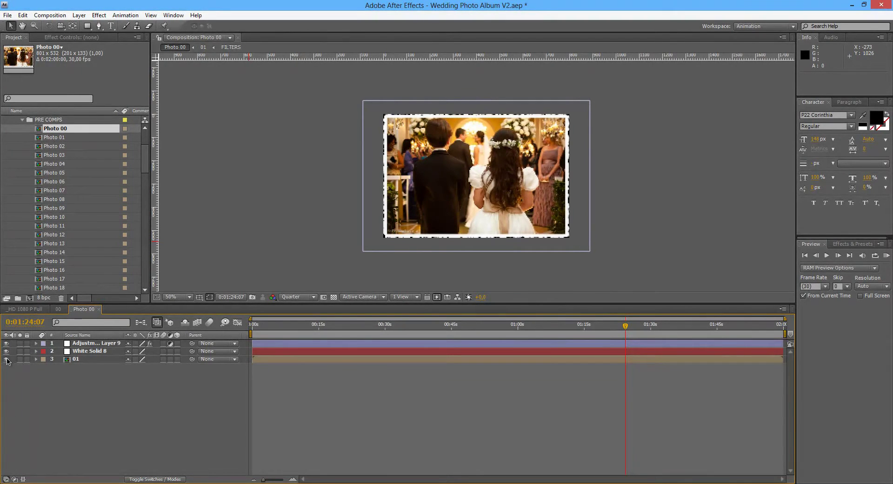
# - Hide Adjustment Layer 9 and White Solid 8 in Photo 00, keeping layer 01 visible, and check the page in _HD 1080 P Full
pyautogui.click(7, 359)
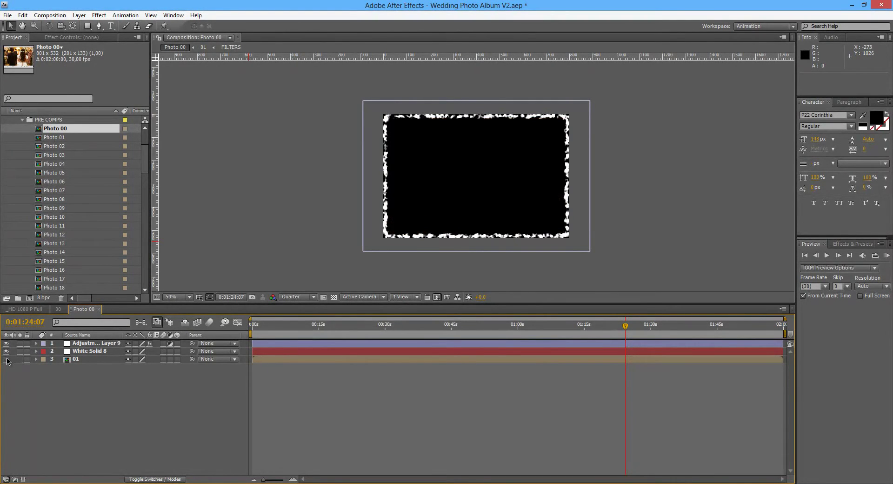
pyautogui.click(7, 359)
pyautogui.click(7, 344)
pyautogui.click(6, 351)
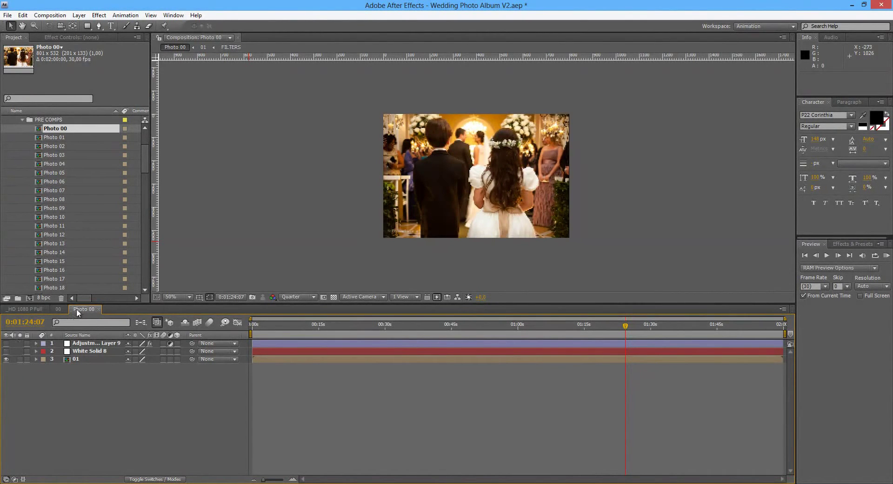
pyautogui.click(37, 308)
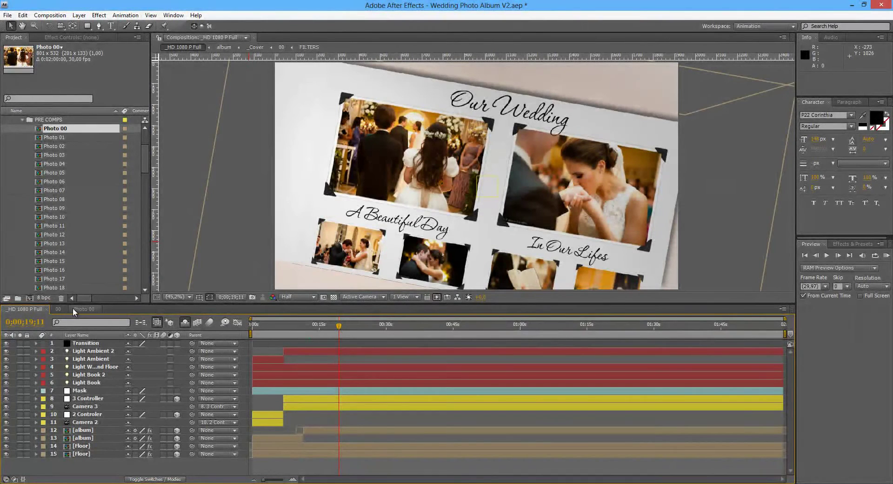
# - Open the Photo 01 composition from the PRE COMPS folder and close the Photo 00 composition
pyautogui.doubleClick(55, 138)
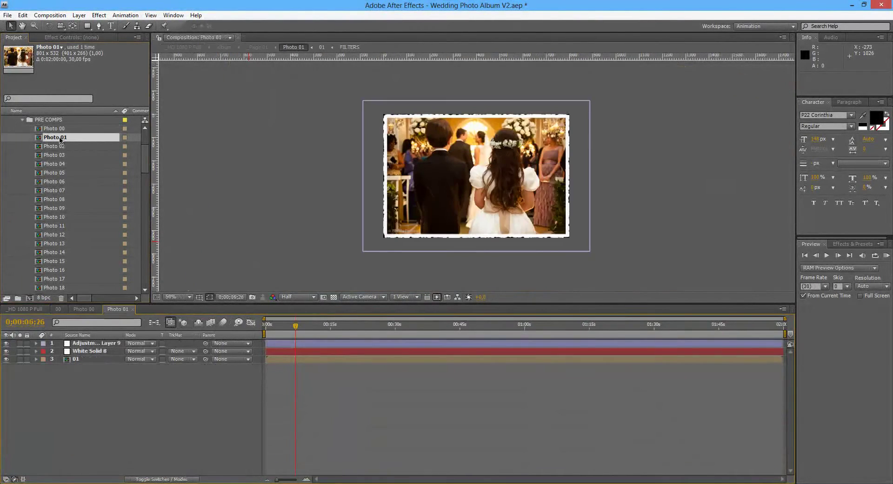
pyautogui.click(91, 309)
pyautogui.click(99, 309)
# - Hide Adjustment Layer 9 and White Solid 8 in Photo 01 and check the album page in _HD 1080 P Full
pyautogui.click(6, 343)
pyautogui.click(7, 351)
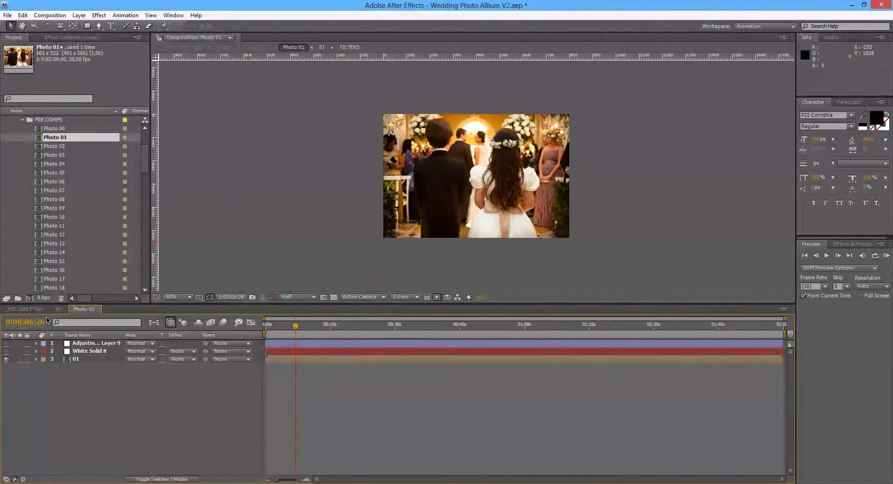
pyautogui.click(32, 309)
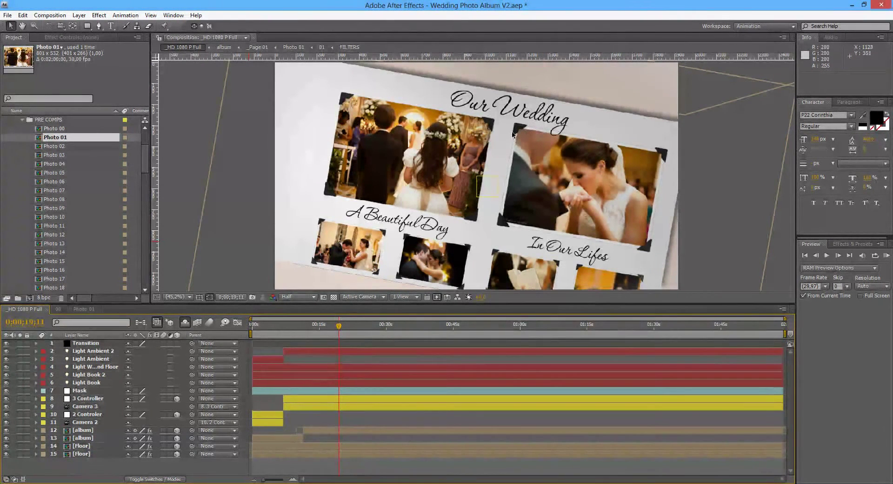
# - Show White Solid 8 again in Photo 01 and view the photo's border in _HD 1080 P Full
pyautogui.click(83, 309)
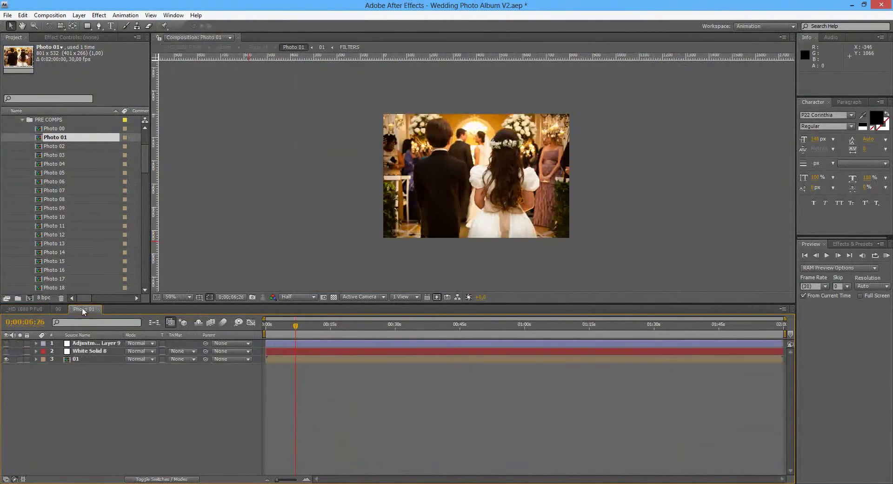
pyautogui.click(6, 351)
pyautogui.click(29, 309)
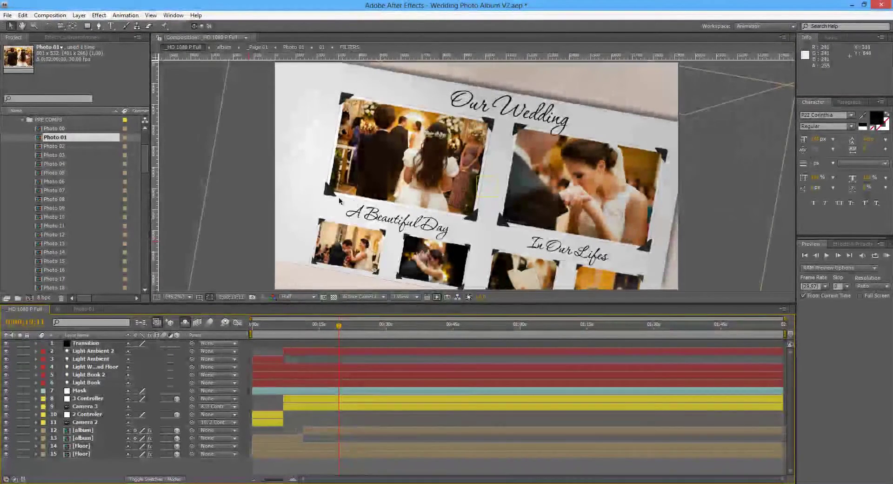
# - Recheck Photo 01 against the album page in _HD 1080 P Full, and collapse the PRE COMPS and Photos folders
pyautogui.click(97, 309)
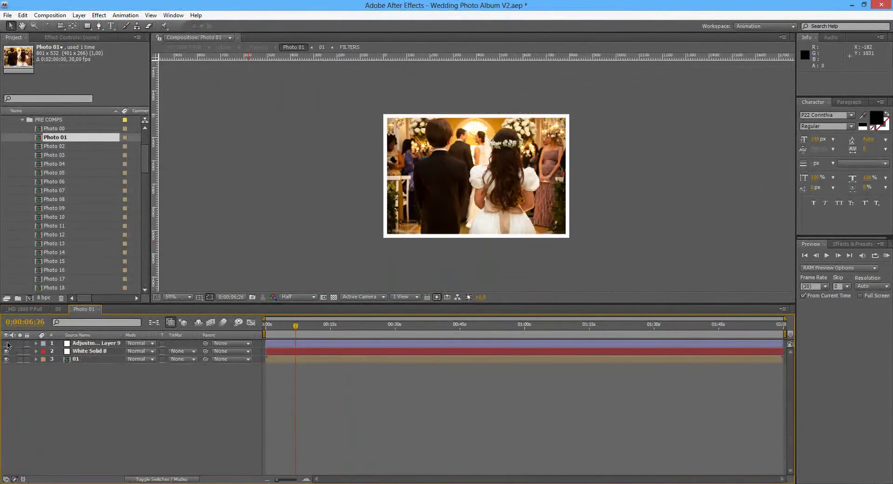
pyautogui.click(30, 309)
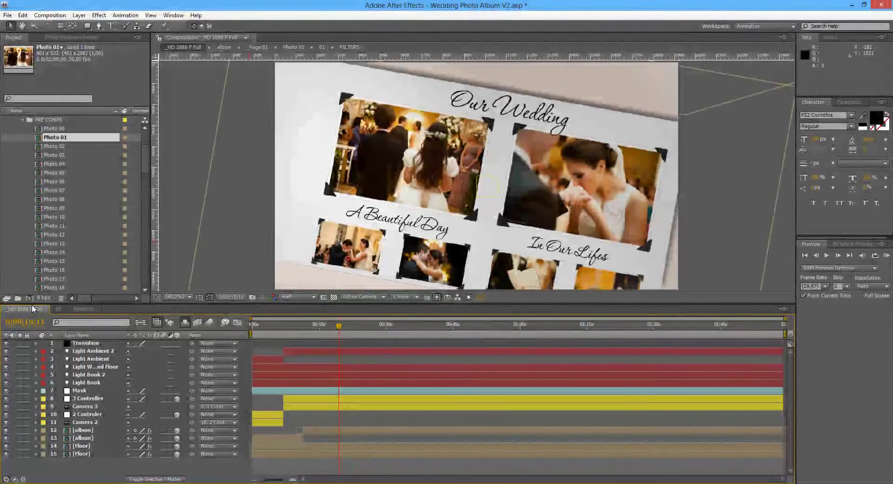
pyautogui.click(22, 121)
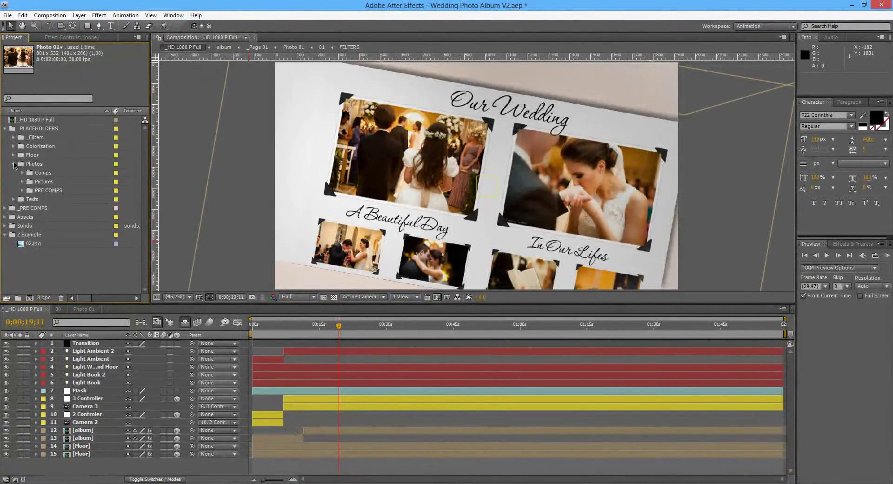
pyautogui.click(14, 164)
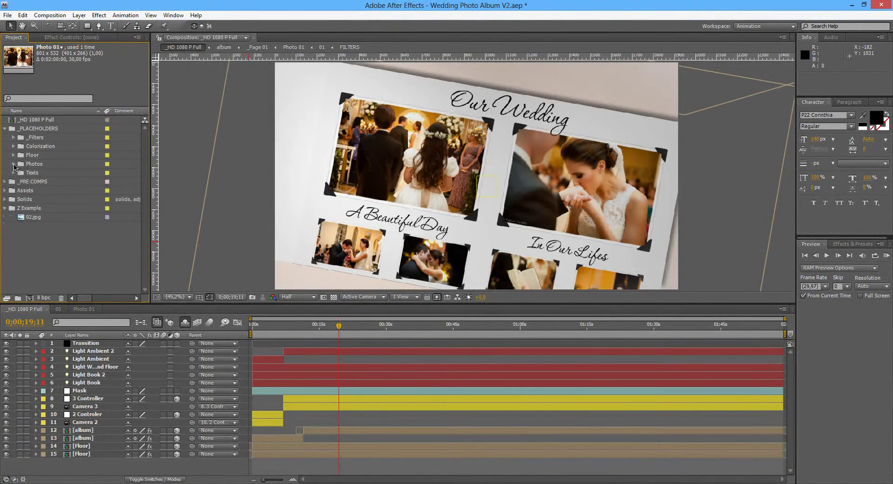
# - Open the FILTERS composition from the _Filters folder, place 02.jpg beneath the filter layers, and scale it to 36%
pyautogui.click(14, 137)
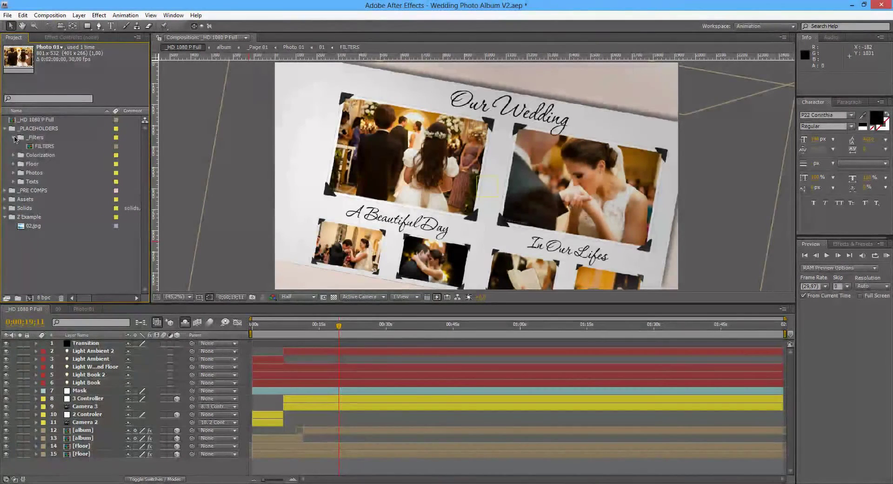
pyautogui.doubleClick(45, 146)
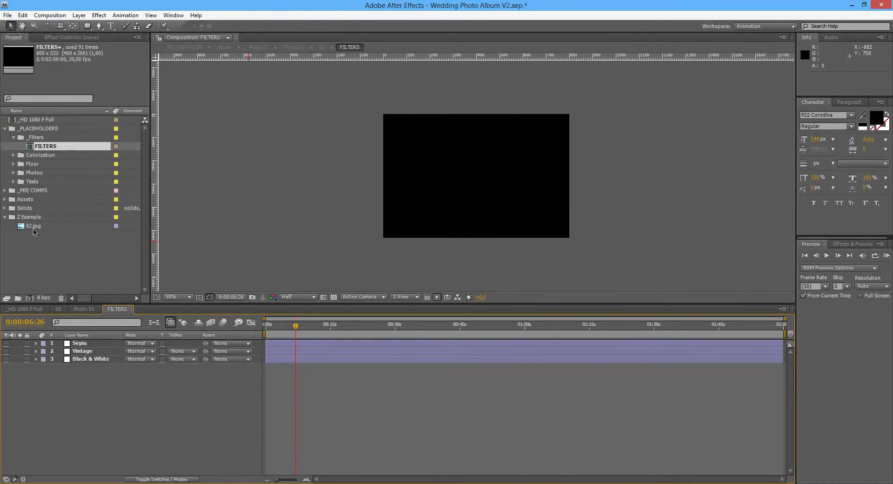
pyautogui.moveTo(34, 226); pyautogui.dragTo(63, 378)
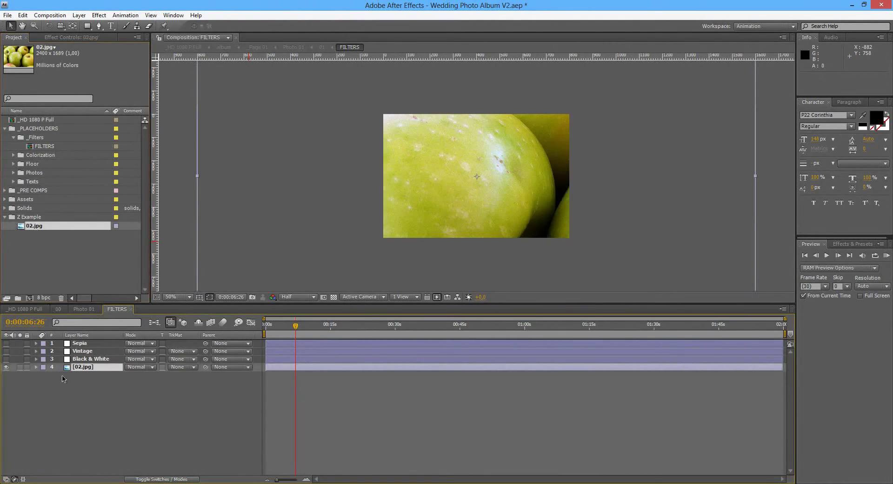
pyautogui.press('s')
pyautogui.moveTo(139, 375); pyautogui.dragTo(108, 378)
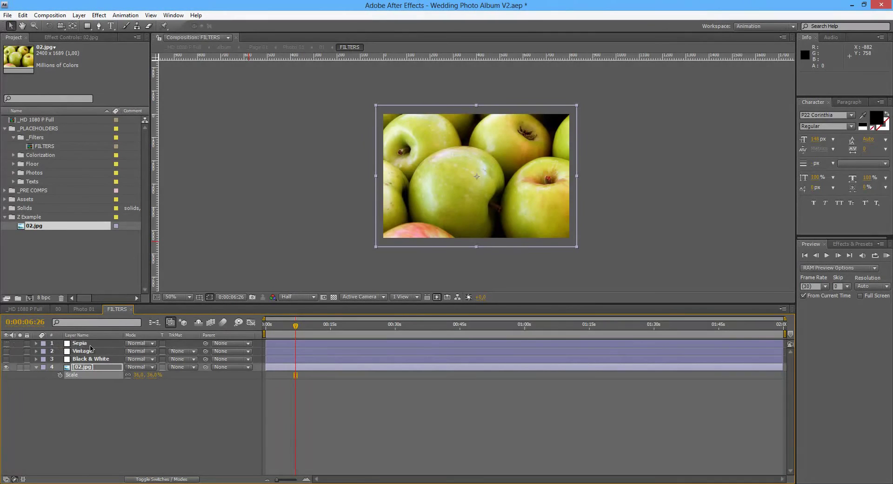
# - Enable the Sepia filter, hide 02.jpg in FILTERS, and view the album page in _HD 1080 P Full
pyautogui.click(6, 344)
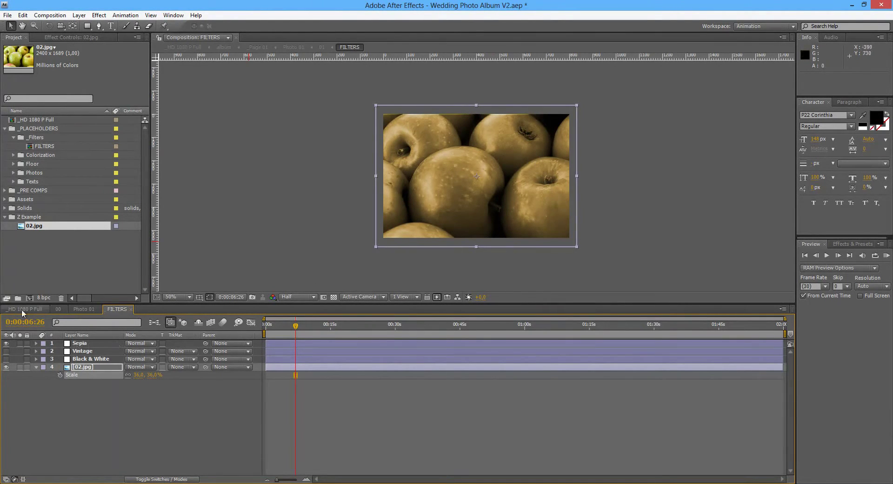
pyautogui.click(6, 367)
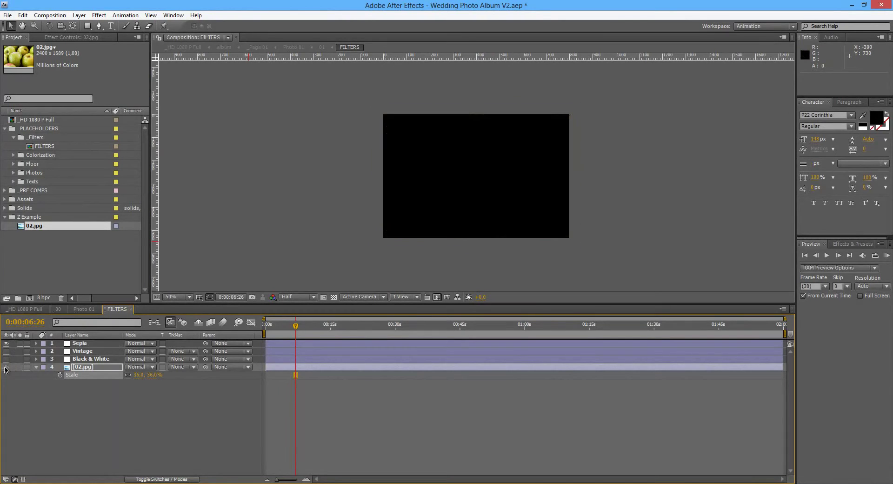
pyautogui.click(31, 308)
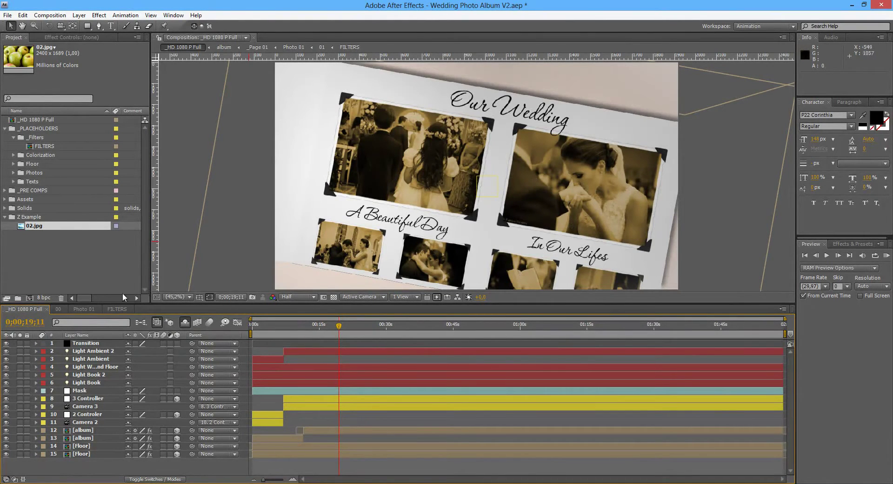
# - Replace the Sepia filter with Vintage, keeping 02.jpg hidden, and check the album pages up to 0;00;23;29 in _HD 1080 P Full
pyautogui.click(117, 309)
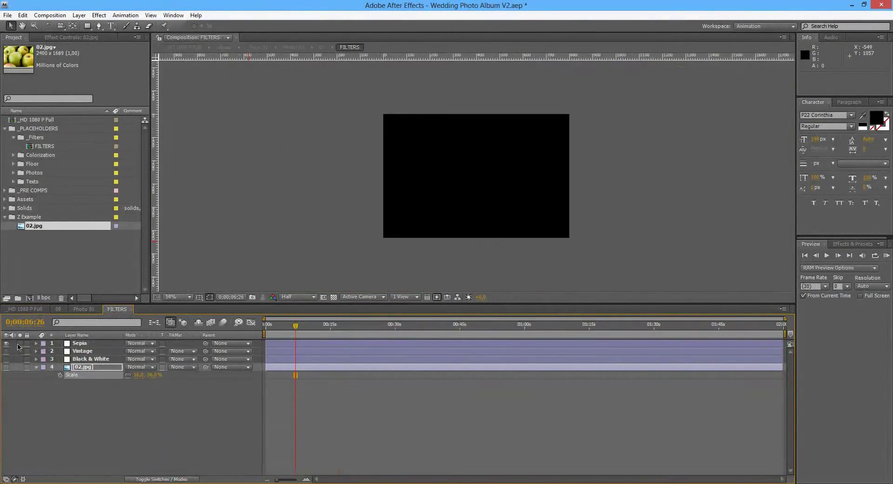
pyautogui.click(6, 367)
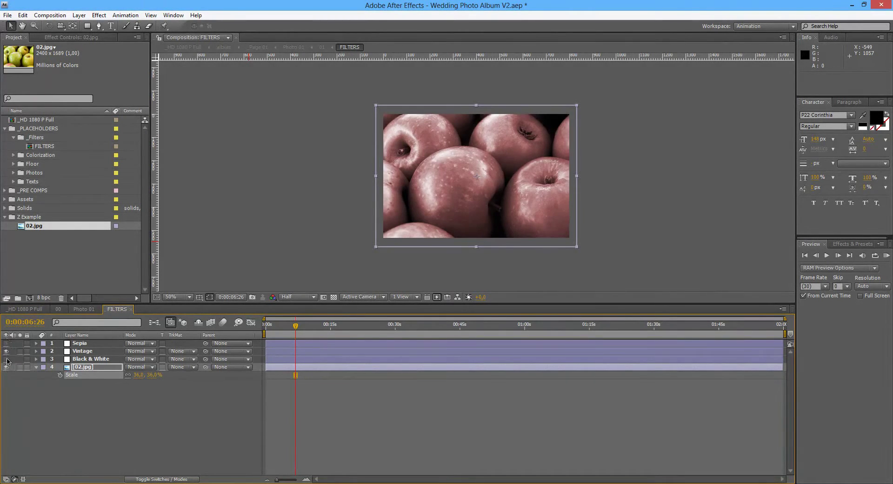
pyautogui.click(6, 367)
pyautogui.click(25, 308)
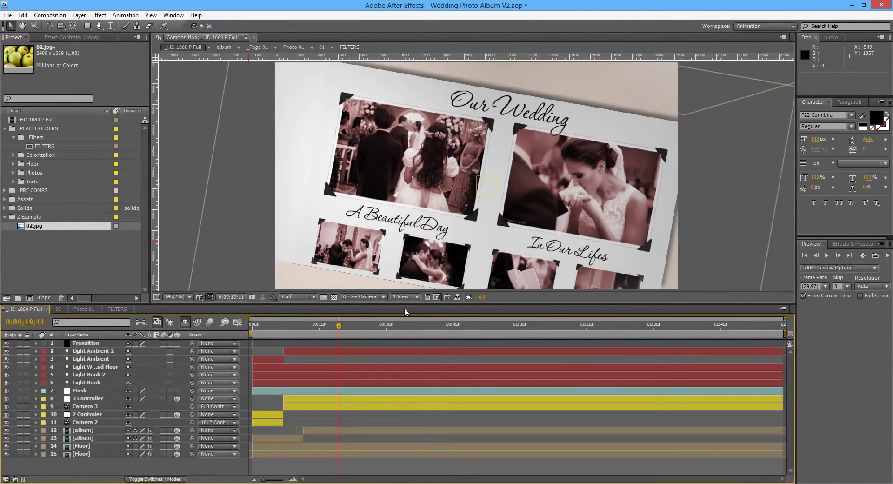
pyautogui.moveTo(338, 328); pyautogui.dragTo(359, 330)
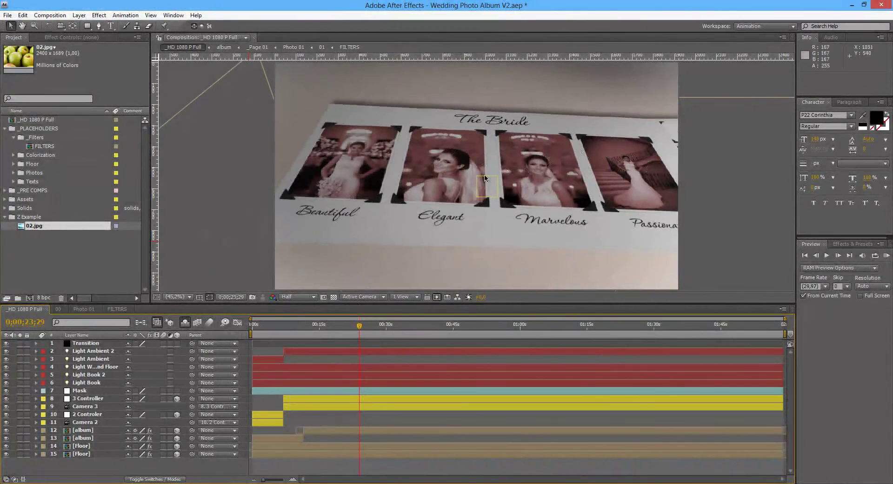
# - Compare the filters on 02.jpg in FILTERS, leave only Black & White enabled, and hide 02.jpg
pyautogui.click(116, 309)
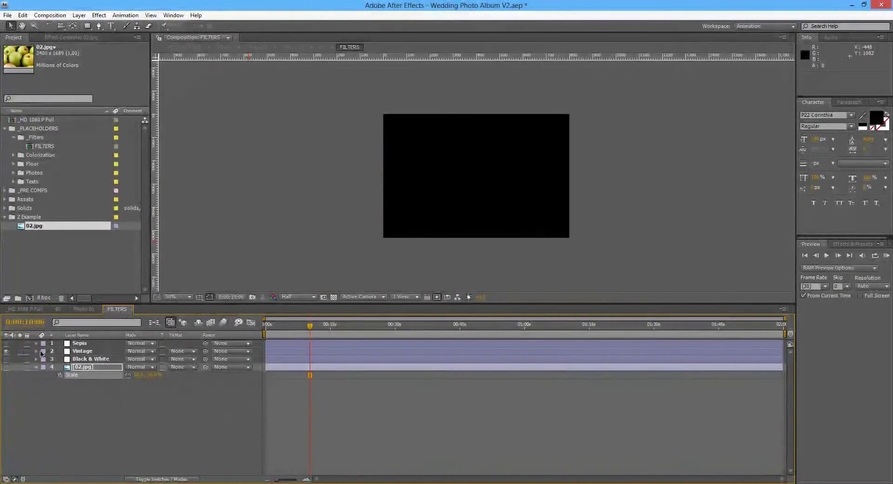
pyautogui.click(6, 359)
pyautogui.click(6, 367)
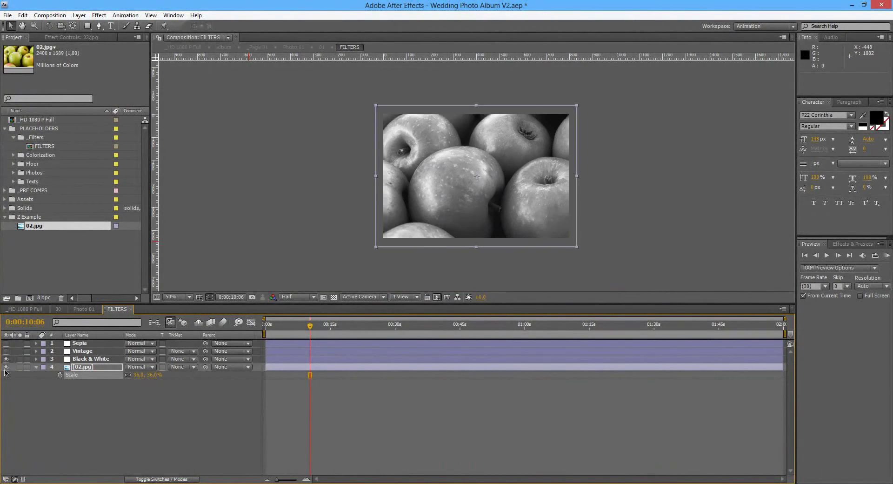
pyautogui.click(6, 359)
pyautogui.click(6, 351)
pyautogui.click(6, 351)
pyautogui.click(6, 343)
pyautogui.click(6, 343)
pyautogui.click(6, 358)
pyautogui.click(6, 367)
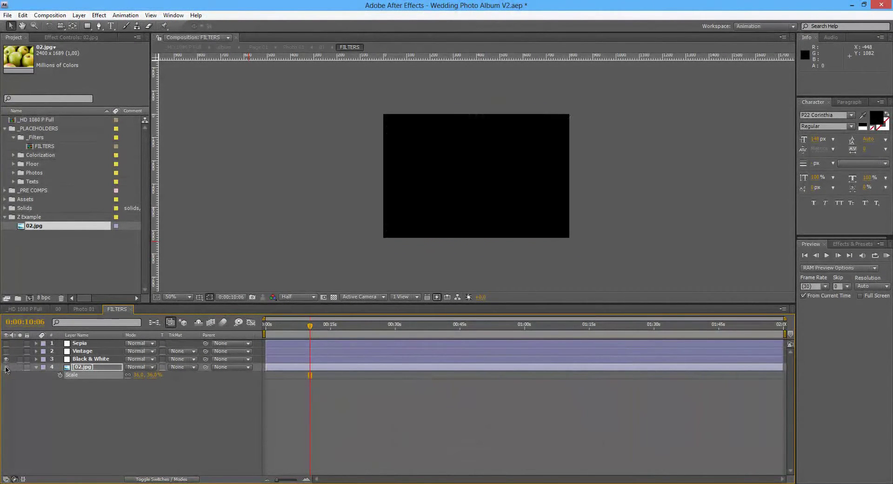
# - Check the Black & White look on the album cover and the Our Wedding page in _HD 1080 P Full
pyautogui.click(29, 309)
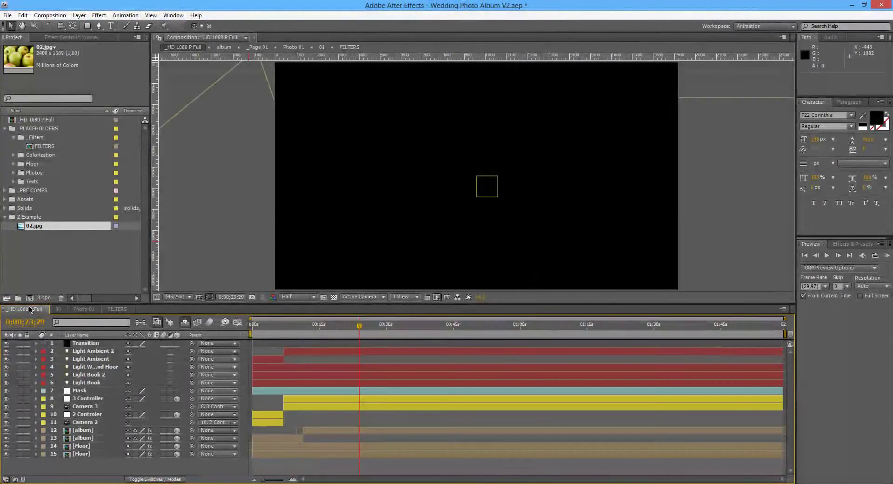
pyautogui.moveTo(360, 327); pyautogui.dragTo(308, 335)
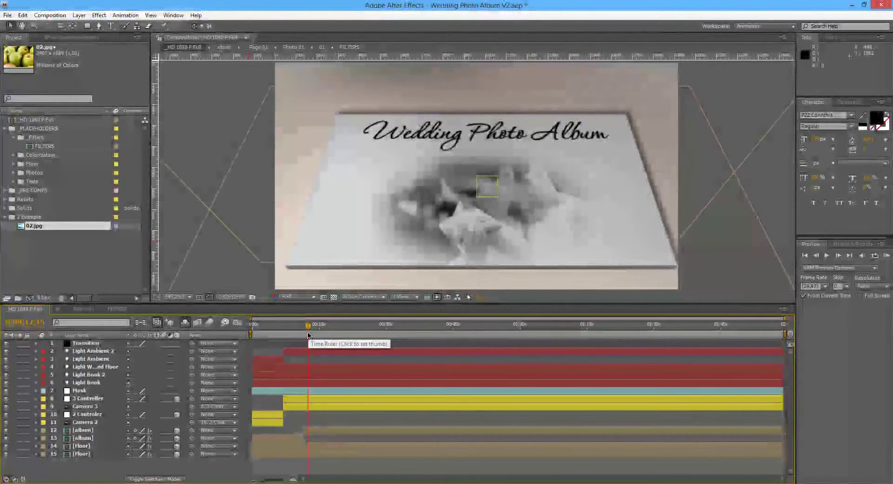
pyautogui.moveTo(310, 327); pyautogui.dragTo(339, 331)
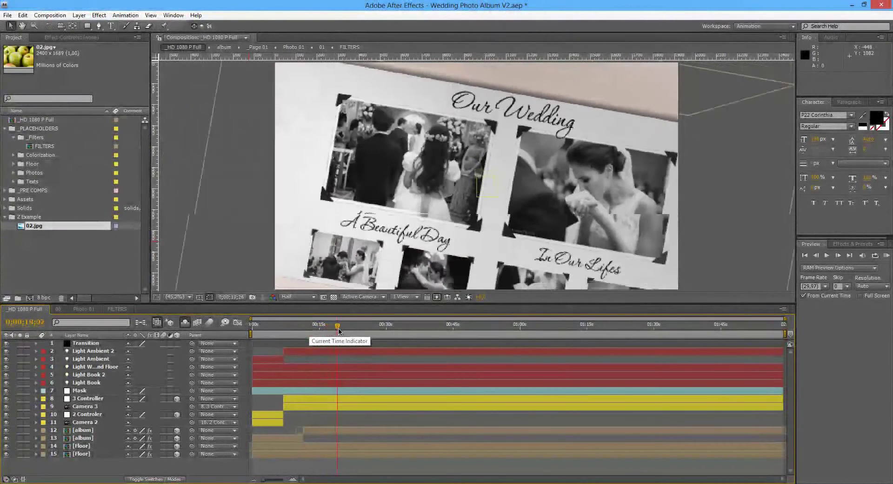
# - Turn off the Black & White filter and delete the 02.jpg layer from the FILTERS composition
pyautogui.click(117, 309)
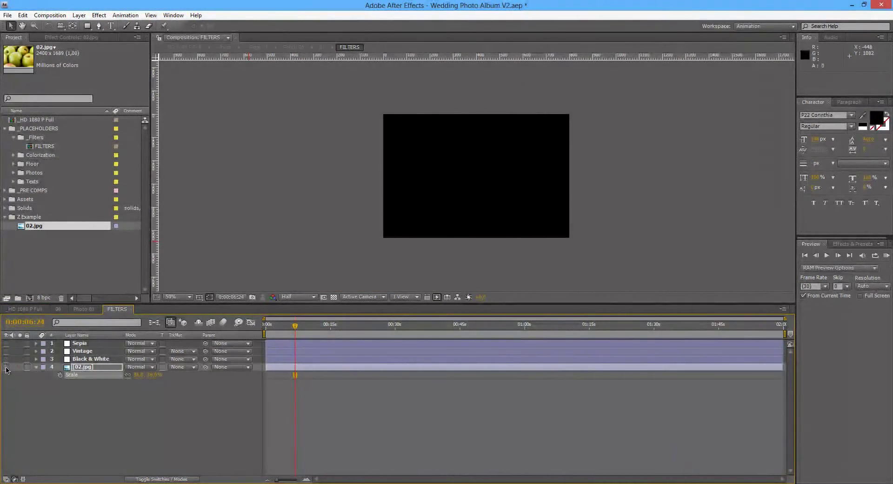
pyautogui.click(5, 366)
pyautogui.click(85, 367)
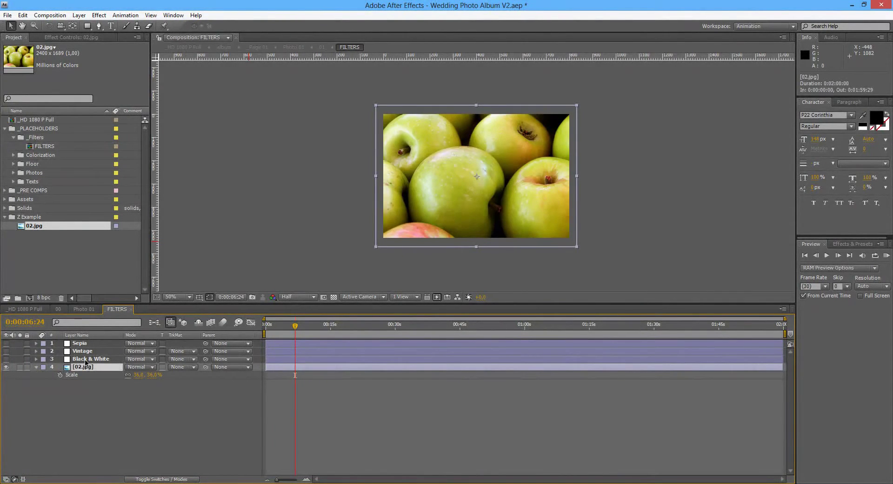
pyautogui.press('Delete')
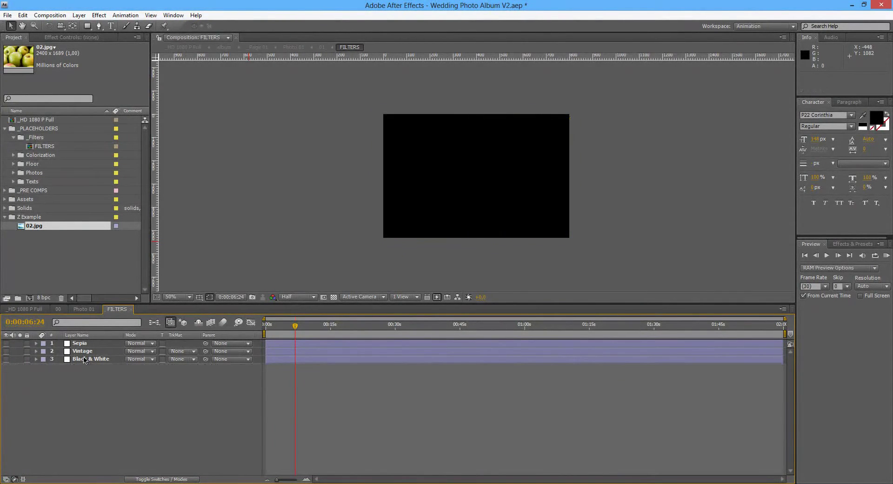
# - Leave all filters off, close the FILTERS composition, and collapse the Z Example and _Filters folders
pyautogui.click(6, 343)
pyautogui.click(4, 217)
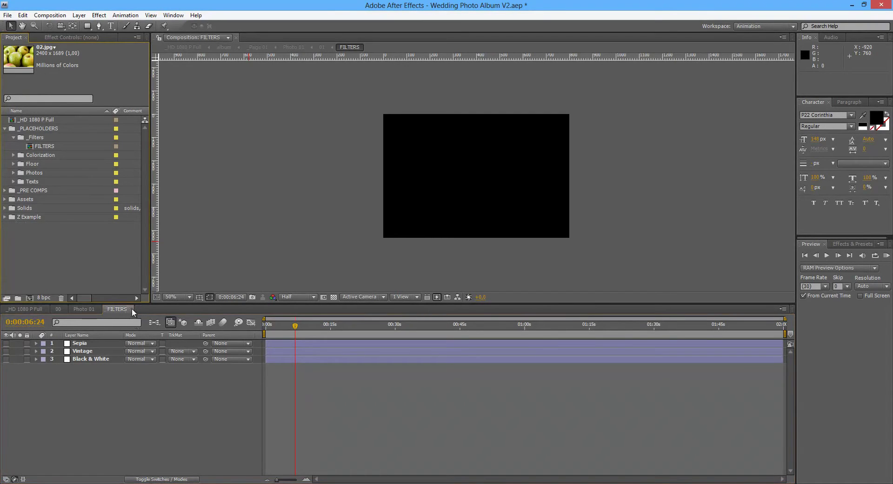
pyautogui.click(132, 309)
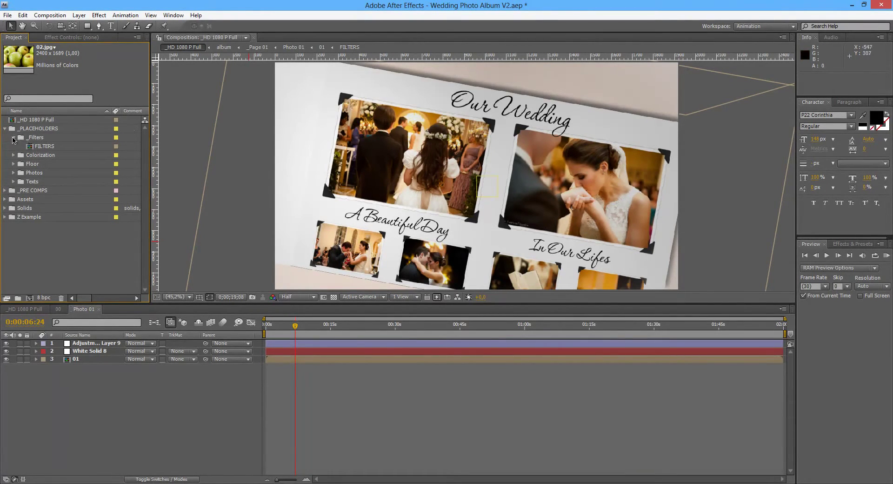
pyautogui.click(14, 138)
# - Open the Page Color composition from the Colorization folder and close the Photo 01 and 00 compositions
pyautogui.click(45, 147)
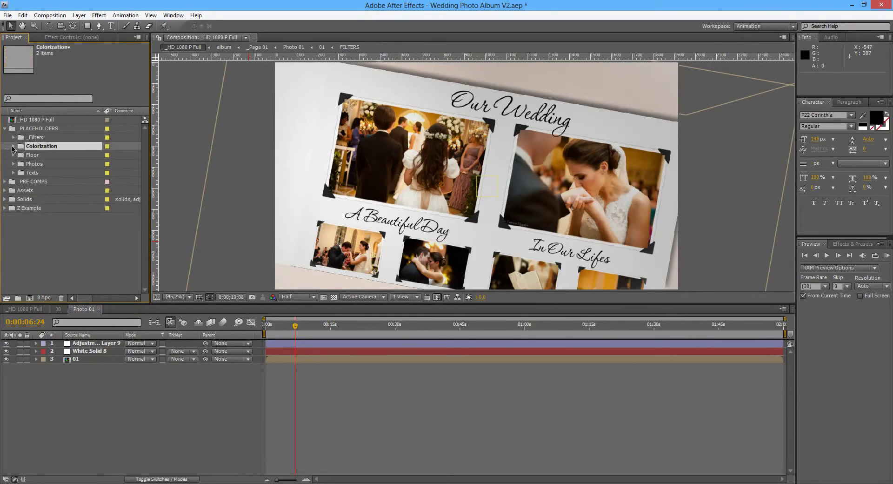
pyautogui.click(14, 147)
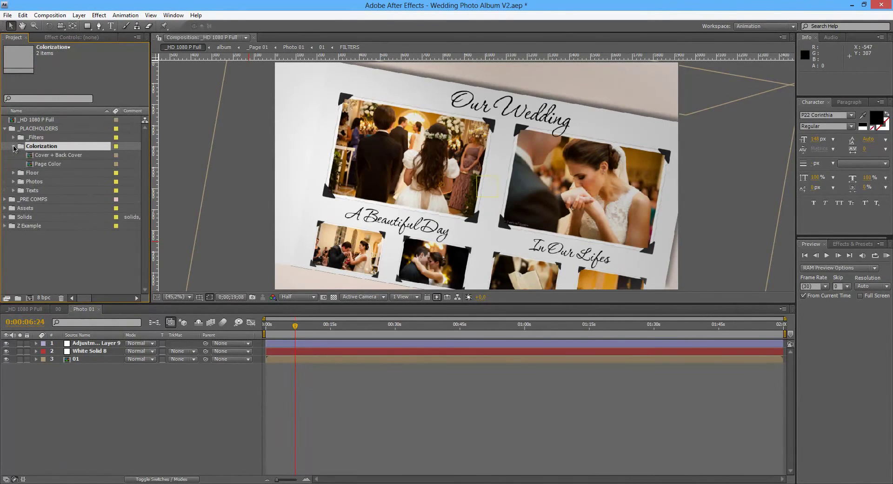
pyautogui.doubleClick(46, 164)
pyautogui.click(85, 309)
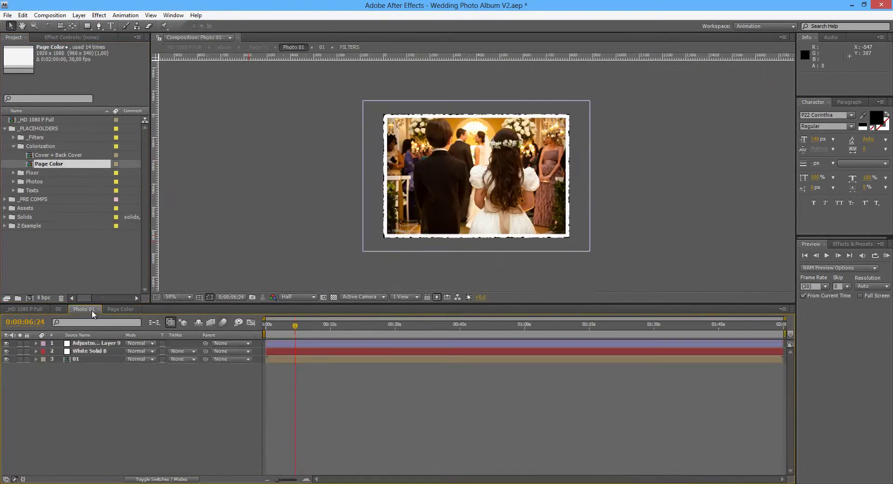
pyautogui.click(97, 309)
pyautogui.click(59, 309)
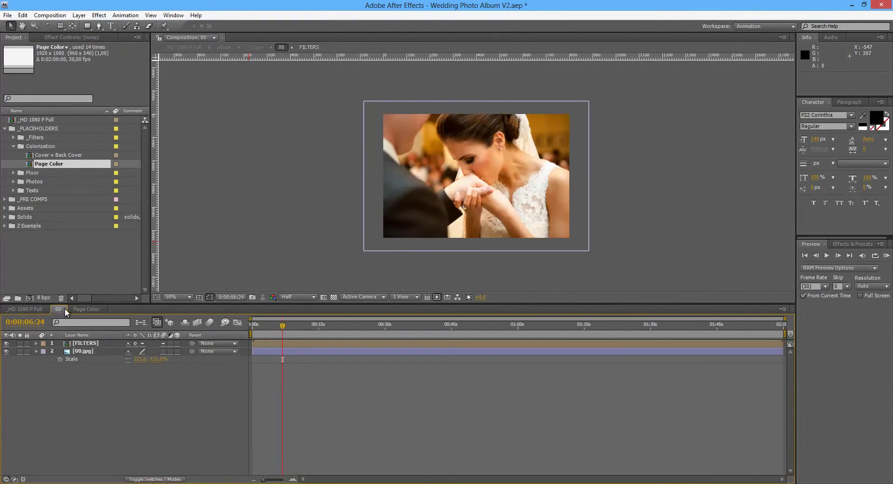
pyautogui.click(64, 309)
# - Change the White Solid 9 layer in Page Color to a new solid coloured FBD97C and view the album page in _HD 1080 P Full
pyautogui.press(',')
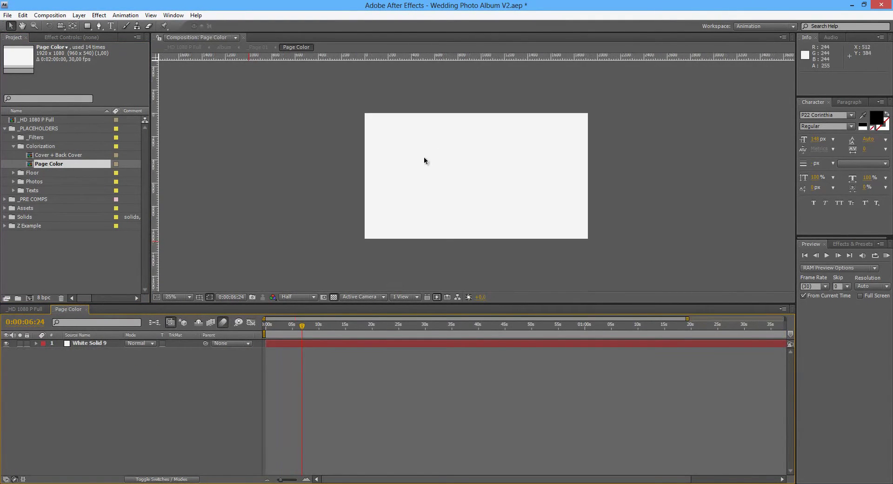
pyautogui.click(96, 344)
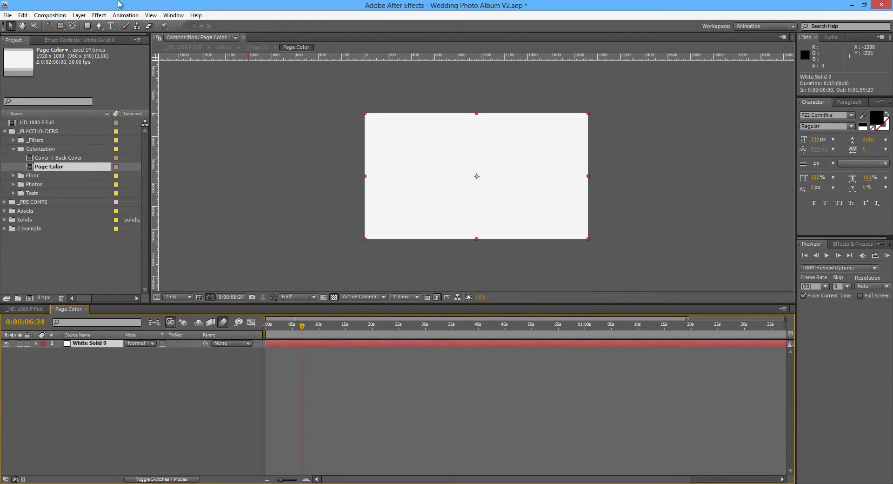
pyautogui.click(79, 15)
pyautogui.click(95, 36)
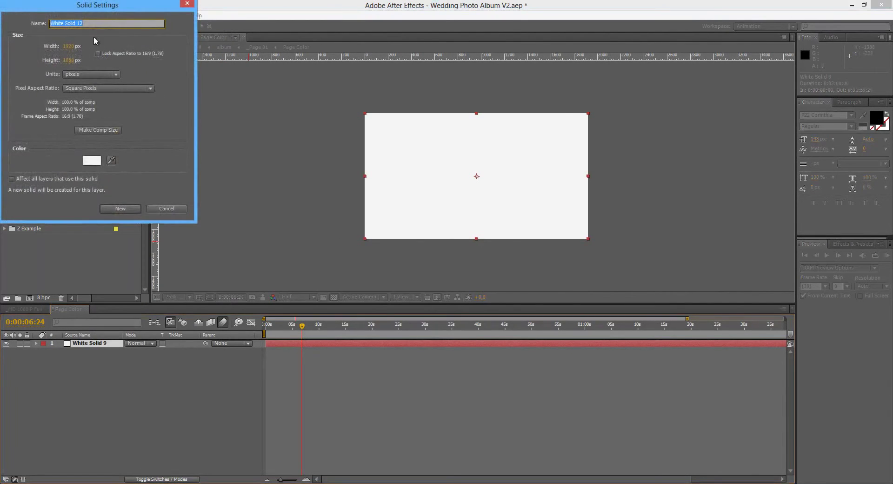
pyautogui.moveTo(107, 10); pyautogui.dragTo(289, 155)
pyautogui.click(281, 311)
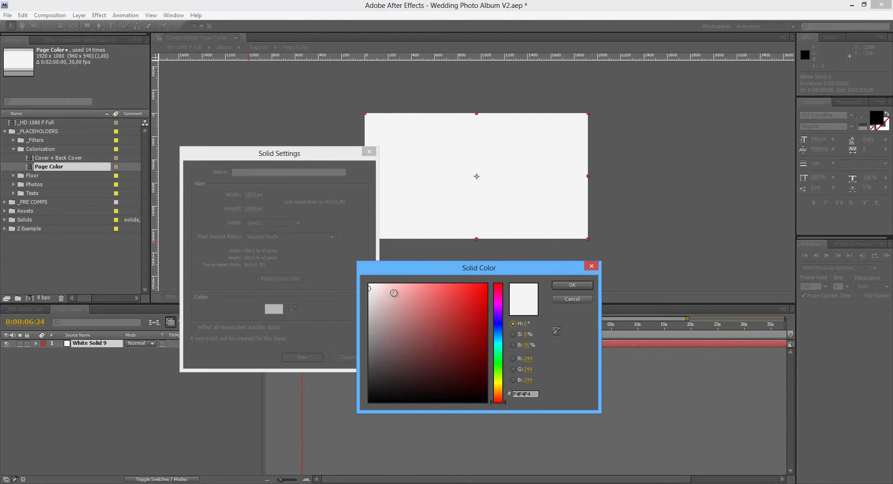
pyautogui.moveTo(498, 398); pyautogui.dragTo(498, 388)
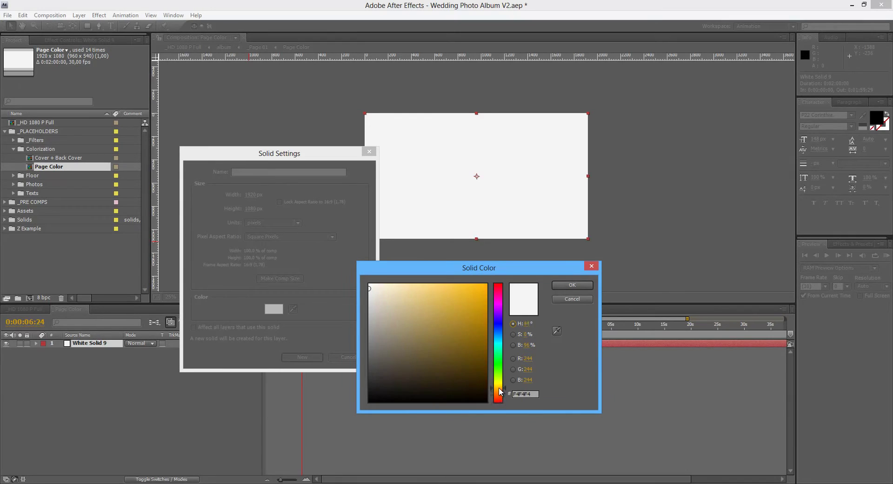
pyautogui.click(428, 288)
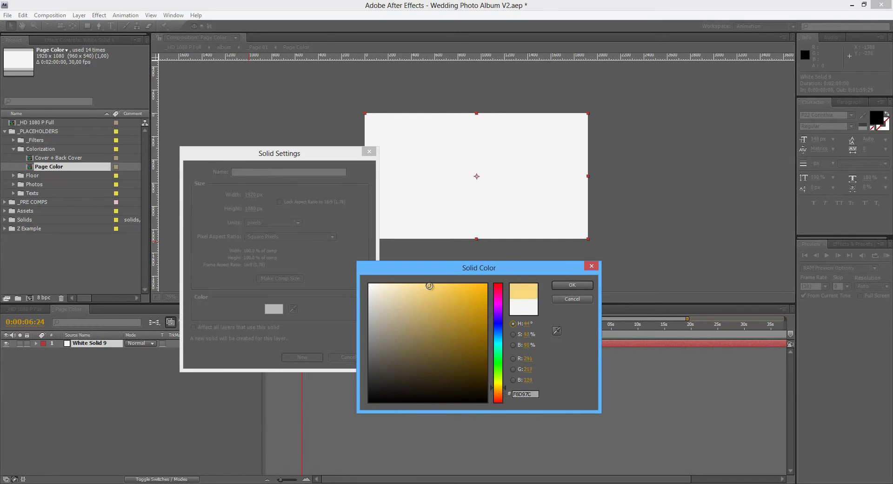
pyautogui.click(581, 284)
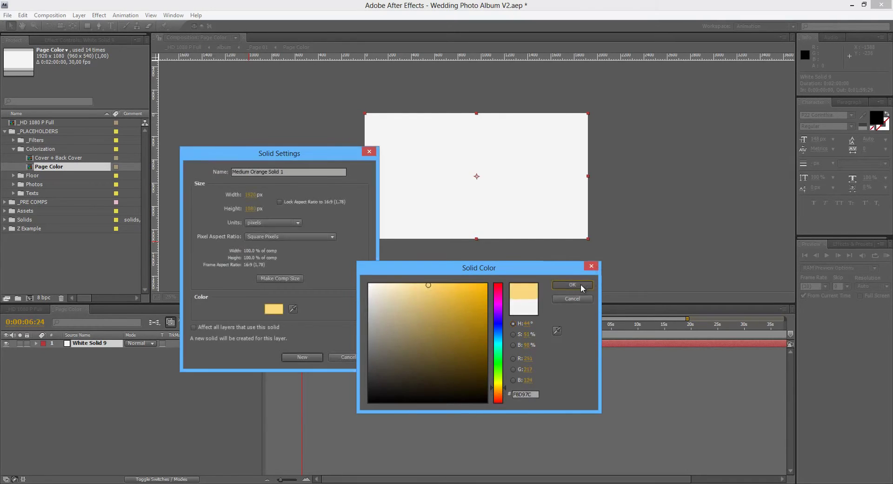
pyautogui.click(302, 357)
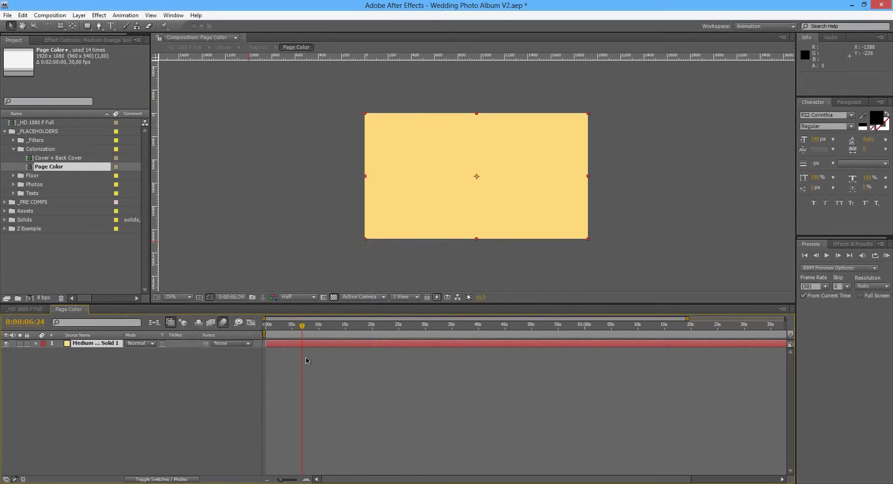
pyautogui.click(29, 309)
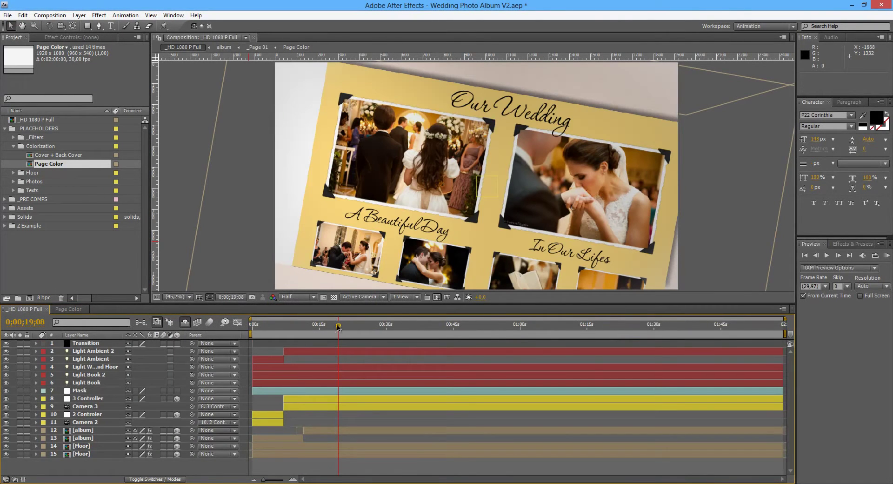
# - Preview the yellow page colour on other album pages in _HD 1080 P Full
pyautogui.moveTo(338, 327); pyautogui.dragTo(379, 327)
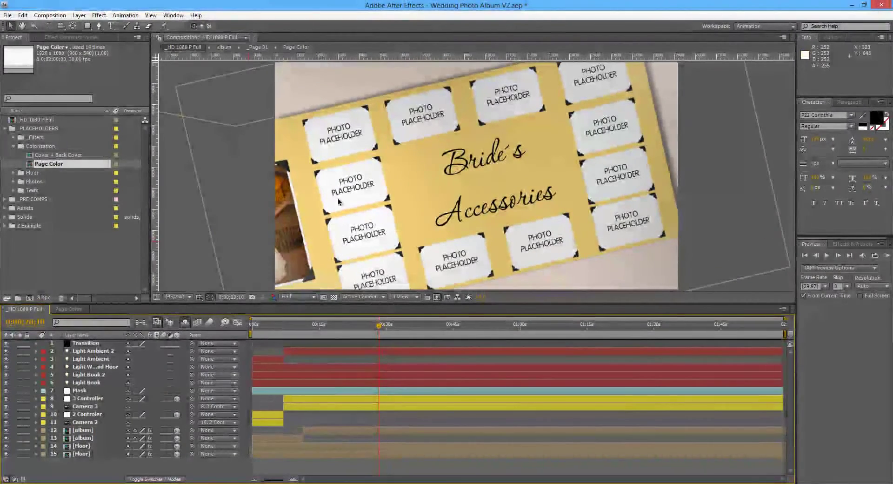
pyautogui.moveTo(379, 327); pyautogui.dragTo(361, 331)
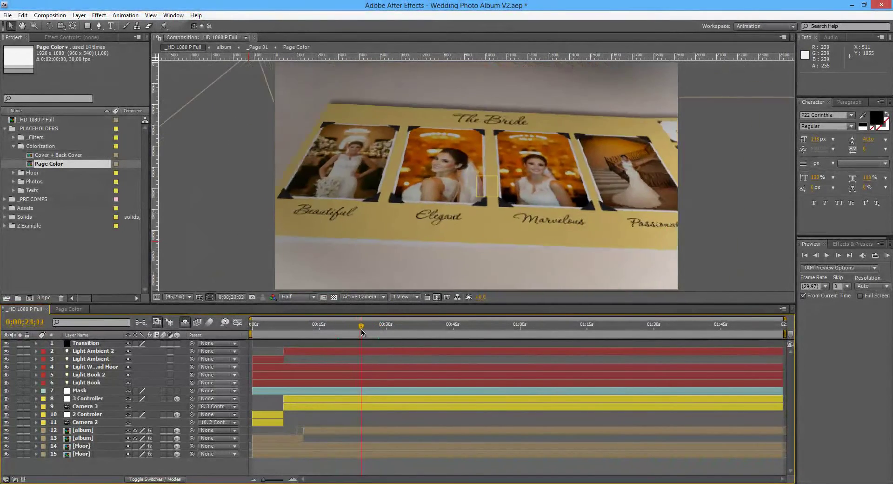
# - Change the yellow solid in the Page Color composition to a light lime green
pyautogui.click(80, 309)
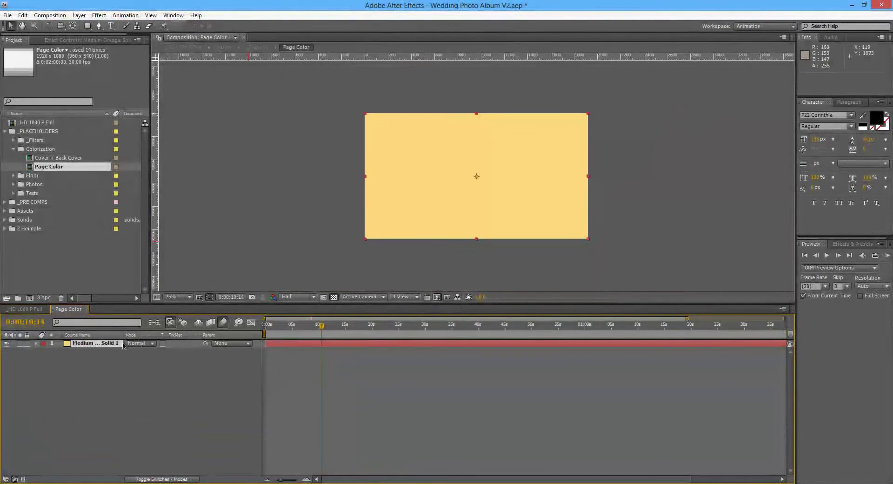
pyautogui.click(79, 15)
pyautogui.click(93, 21)
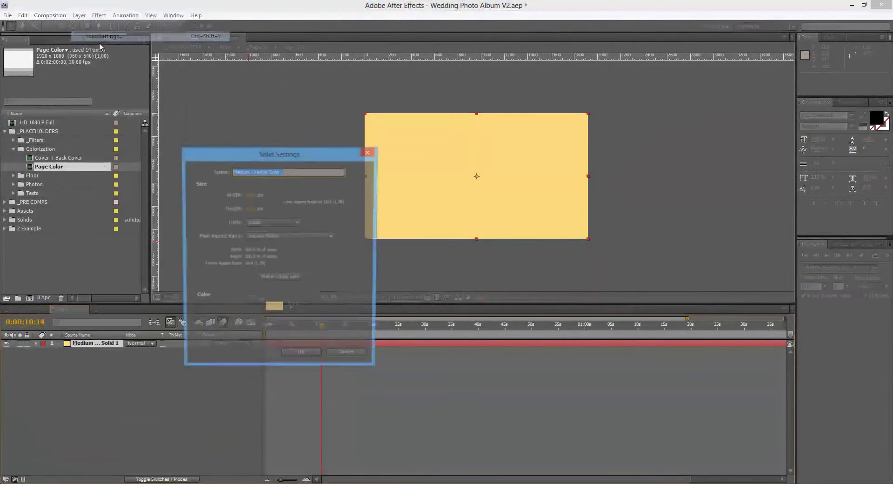
pyautogui.click(274, 309)
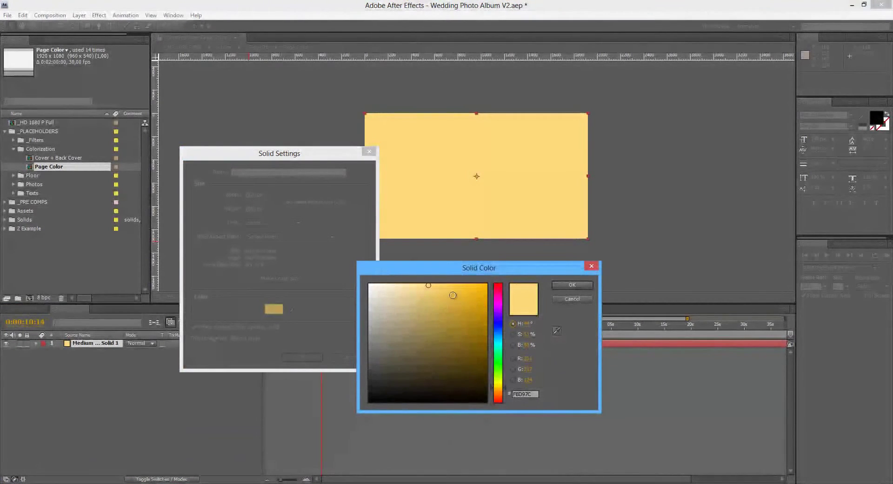
pyautogui.moveTo(501, 388); pyautogui.dragTo(503, 372)
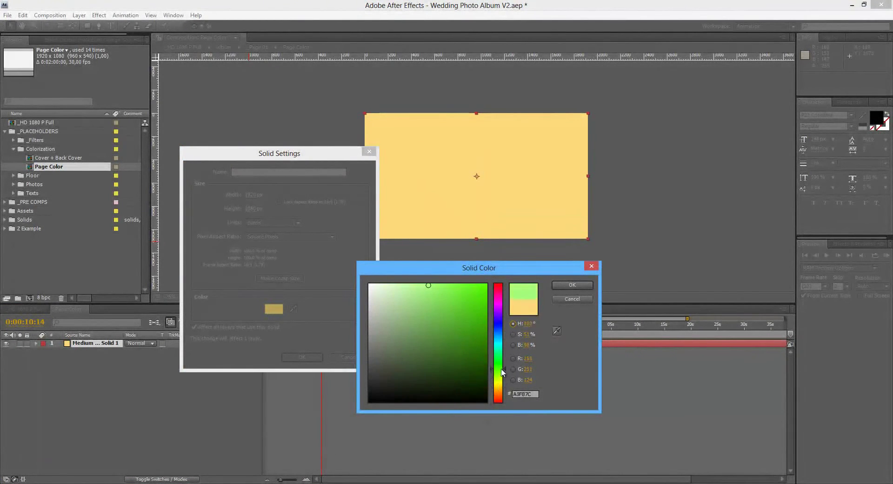
pyautogui.moveTo(430, 289); pyautogui.dragTo(441, 286)
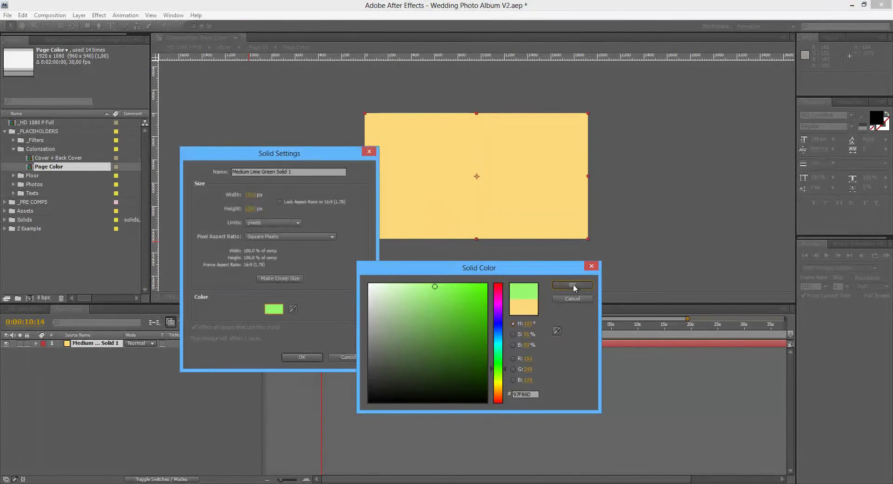
pyautogui.click(573, 286)
pyautogui.click(301, 357)
# - View the green Our Wedding page in _HD 1080 P Full and undo the page colour changes back to White Solid 9
pyautogui.click(28, 308)
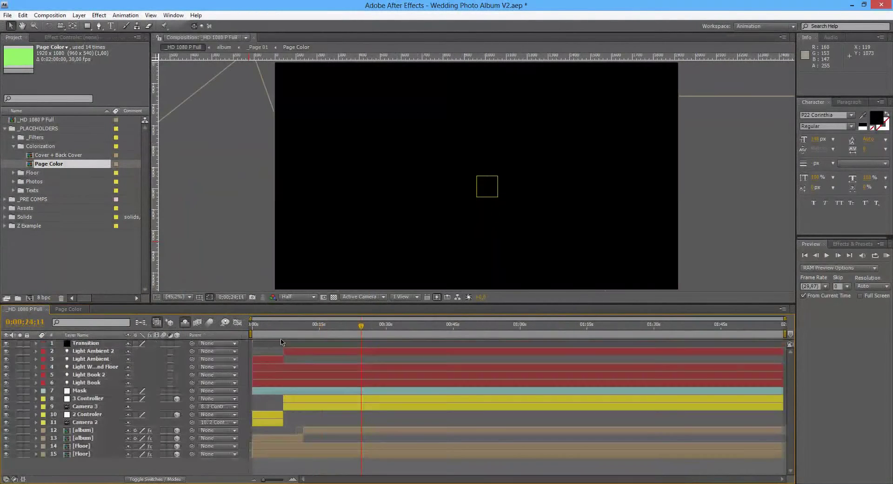
pyautogui.moveTo(361, 327); pyautogui.dragTo(338, 331)
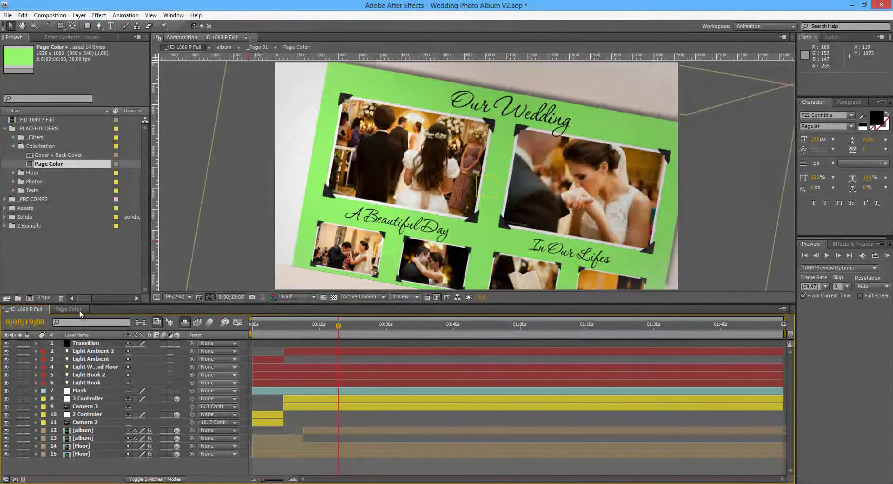
pyautogui.hotkey('ctrl', 'z')
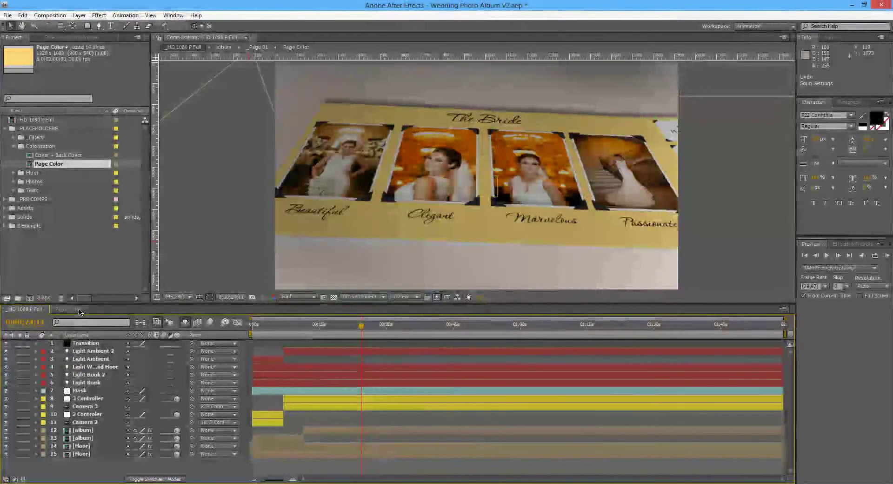
pyautogui.click(70, 309)
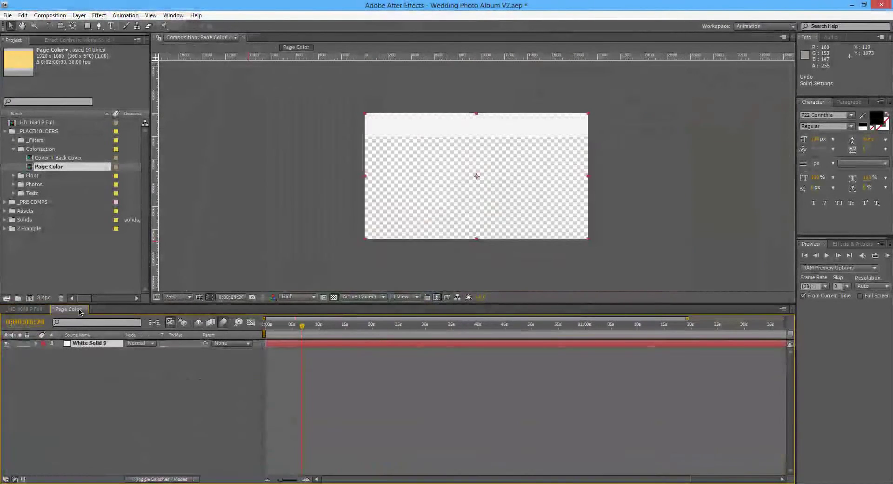
# - Change the White Solid 9 layer in Page Color to a new black solid, 000000
pyautogui.click(79, 15)
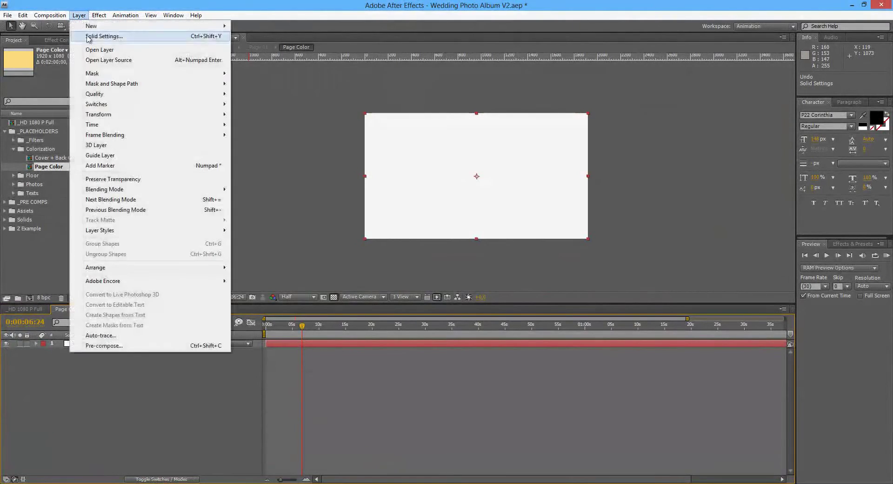
pyautogui.click(105, 36)
pyautogui.click(273, 309)
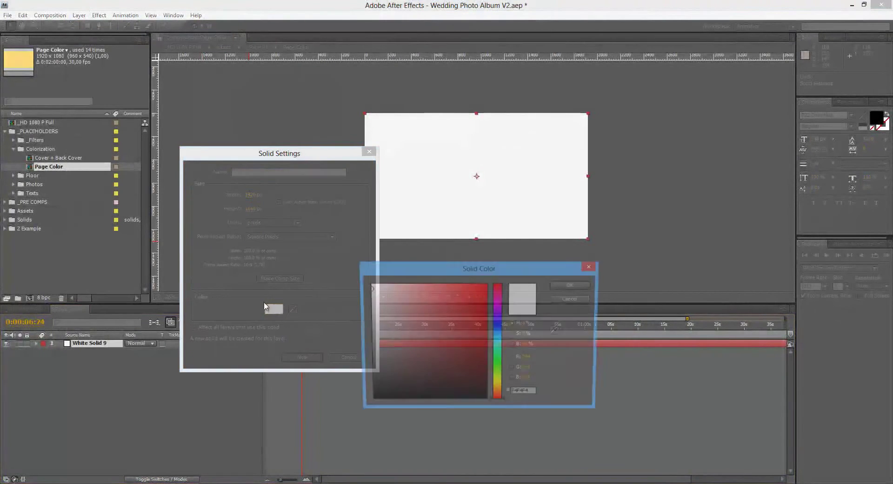
pyautogui.moveTo(456, 354); pyautogui.dragTo(498, 415)
pyautogui.click(582, 284)
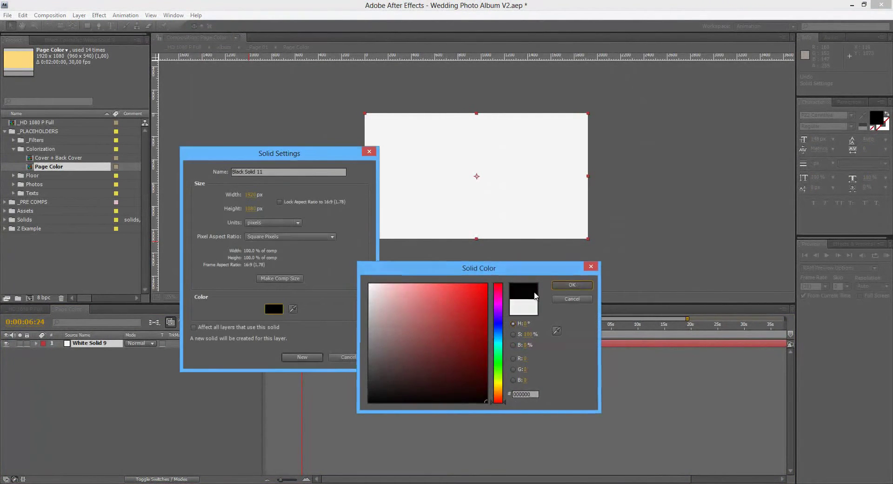
pyautogui.click(305, 358)
# - View the black page with the bride photos in _HD 1080 P Full and undo the black colour in Page Color
pyautogui.click(31, 309)
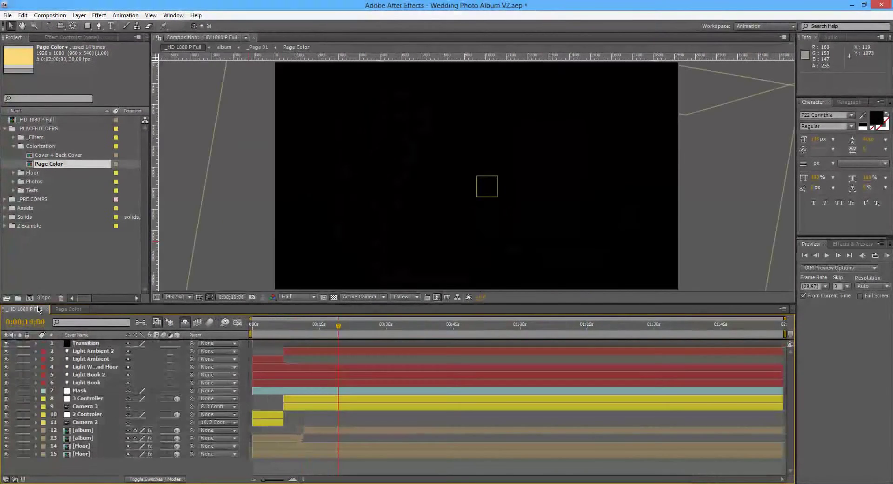
pyautogui.moveTo(339, 327); pyautogui.dragTo(364, 329)
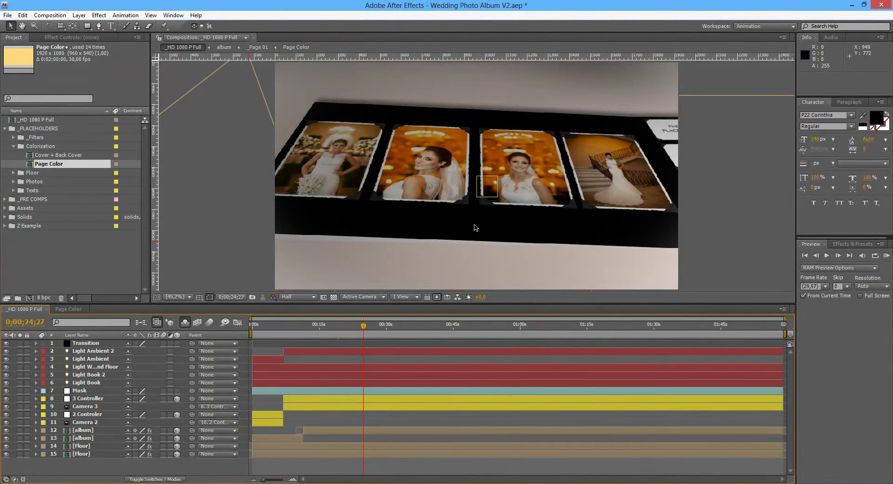
pyautogui.click(68, 309)
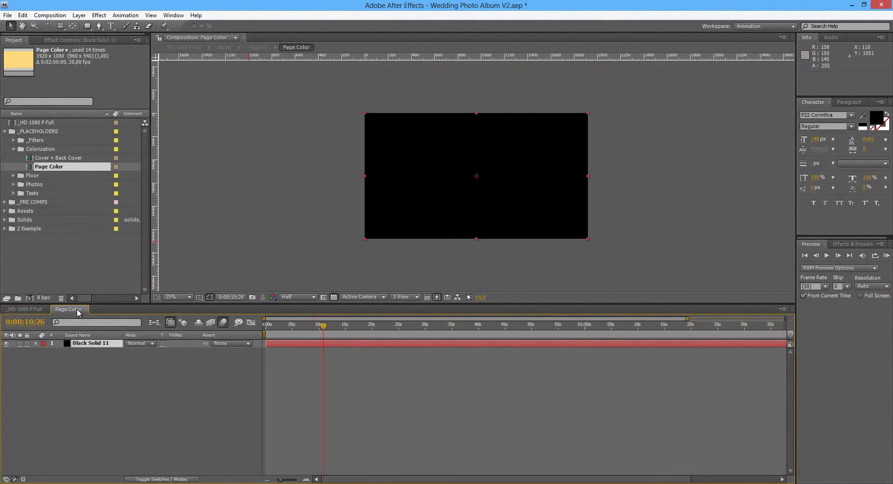
pyautogui.hotkey('ctrl', 'z')
# - Change the White Solid 9 layer in Page Color to a new light orange solid and view the album page in _HD 1080 P Full
pyautogui.click(108, 347)
pyautogui.click(82, 15)
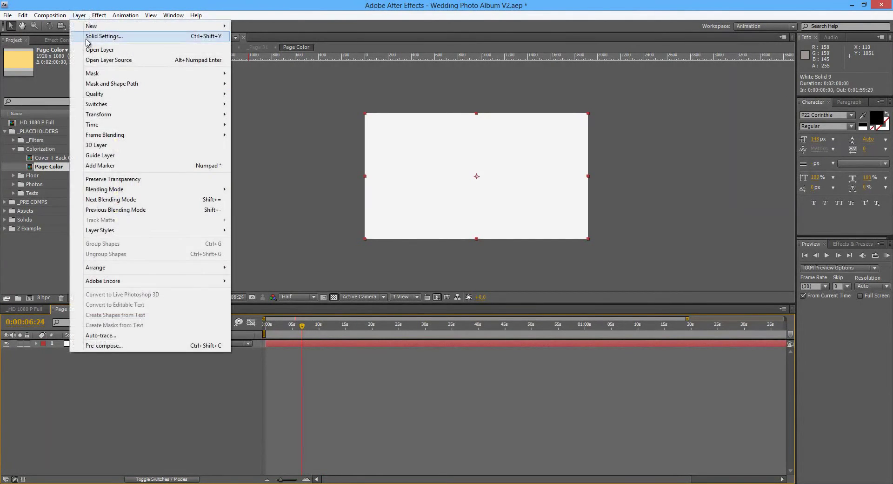
pyautogui.click(91, 36)
pyautogui.click(269, 309)
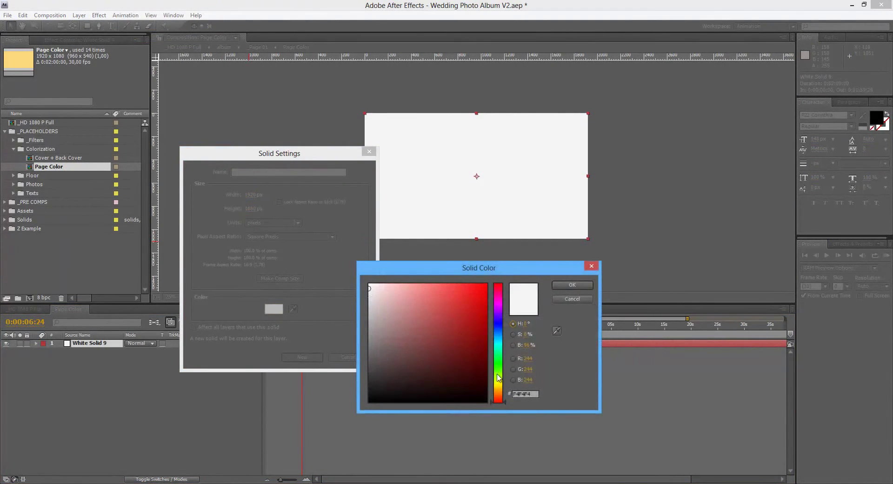
pyautogui.moveTo(497, 374); pyautogui.dragTo(502, 389)
pyautogui.moveTo(438, 312); pyautogui.dragTo(440, 285)
pyautogui.click(572, 285)
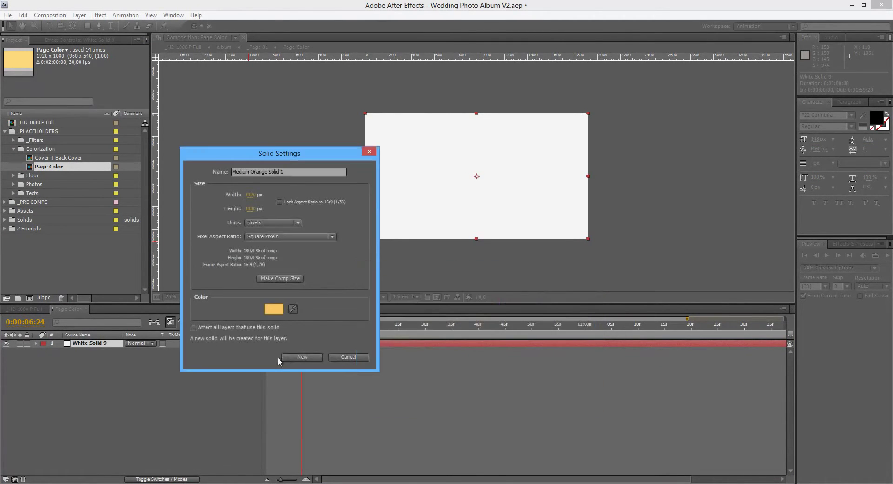
pyautogui.click(285, 355)
pyautogui.click(35, 307)
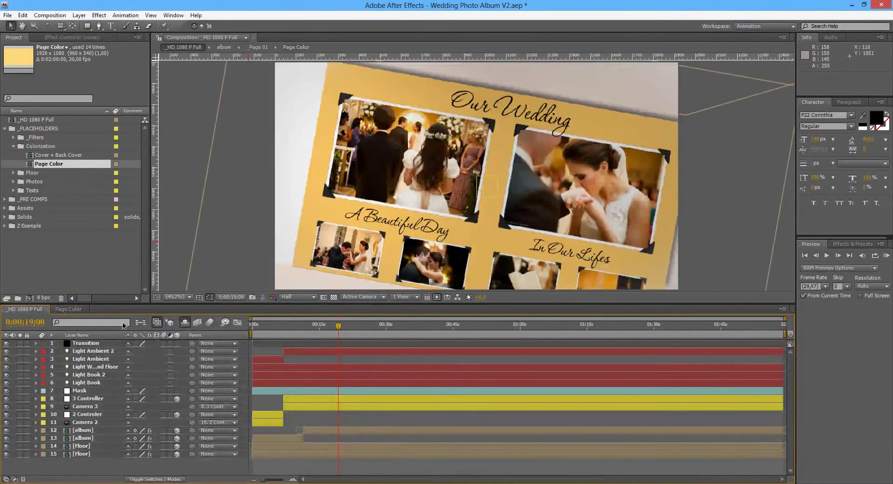
# - Show the date page at 0;00;15;00 in _HD 1080 P Full and open the Cover + Back Cover composition
pyautogui.click(67, 155)
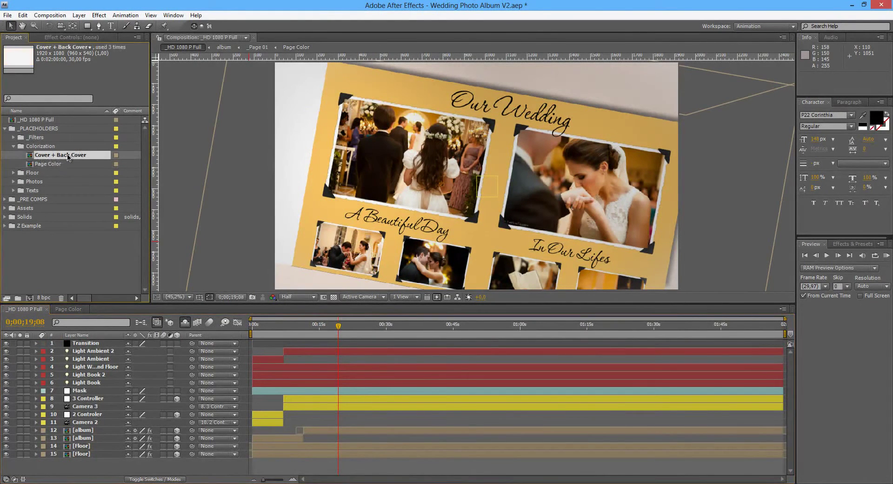
pyautogui.moveTo(339, 325); pyautogui.dragTo(319, 326)
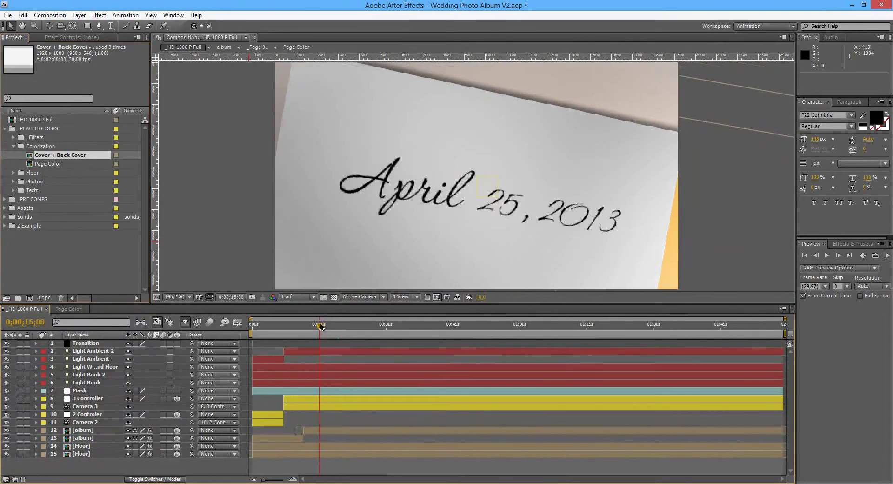
pyautogui.doubleClick(52, 156)
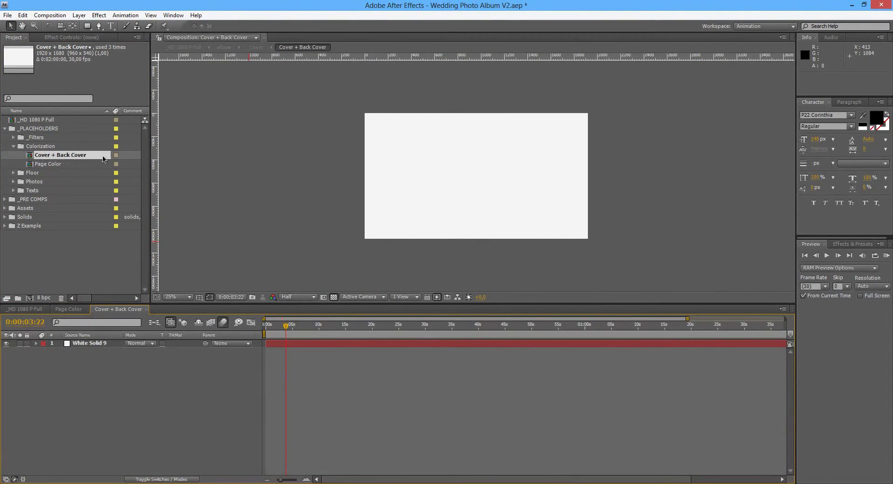
# - Change the White Solid 9 layer in Cover + Back Cover to a dark orange-brown and view the date page in _HD 1080 P Full
pyautogui.click(95, 345)
pyautogui.click(79, 15)
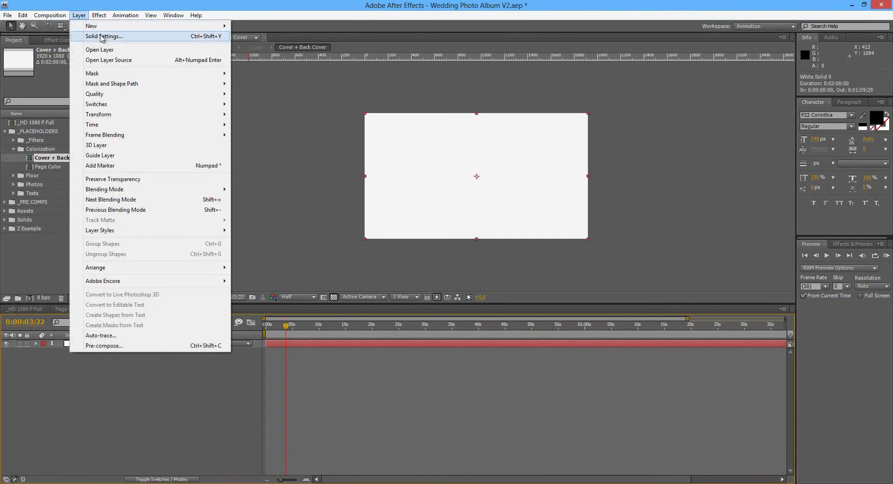
pyautogui.click(88, 33)
pyautogui.click(280, 308)
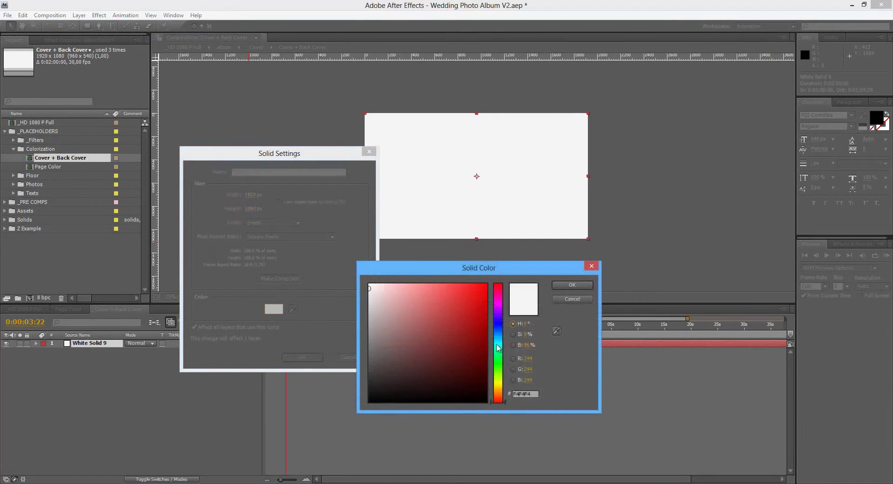
pyautogui.click(500, 388)
pyautogui.moveTo(472, 340); pyautogui.dragTo(485, 327)
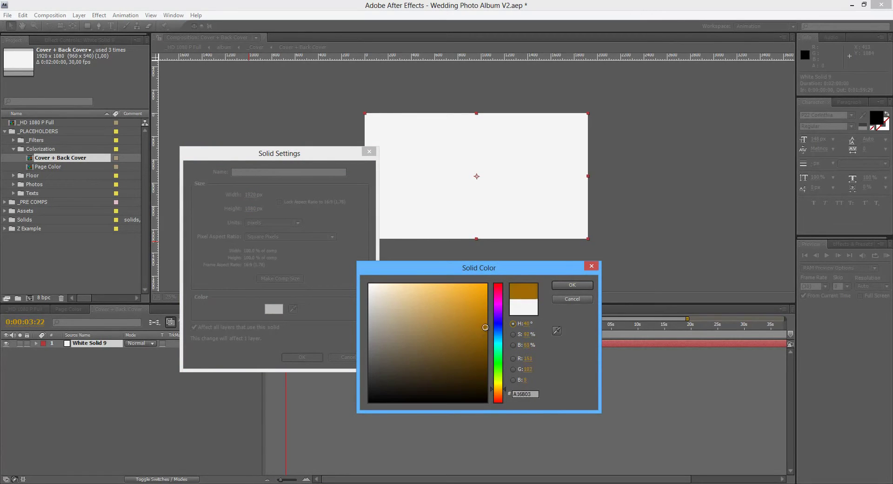
pyautogui.click(572, 284)
pyautogui.click(302, 357)
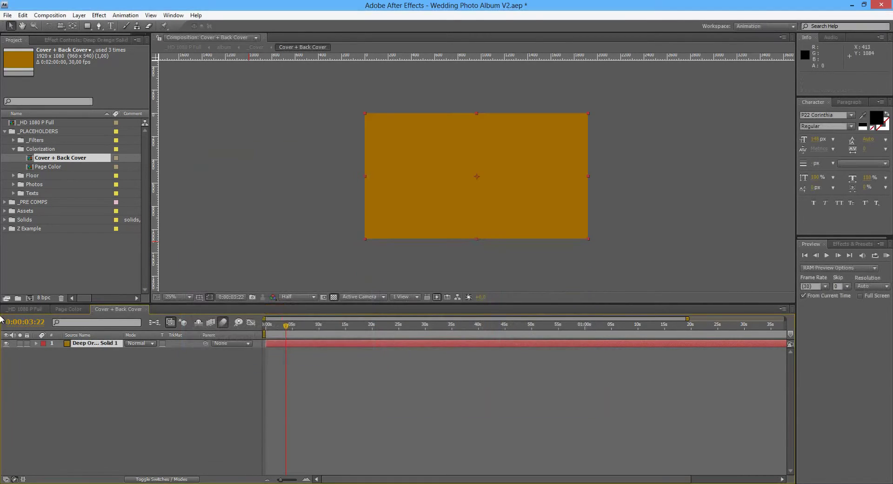
pyautogui.click(30, 309)
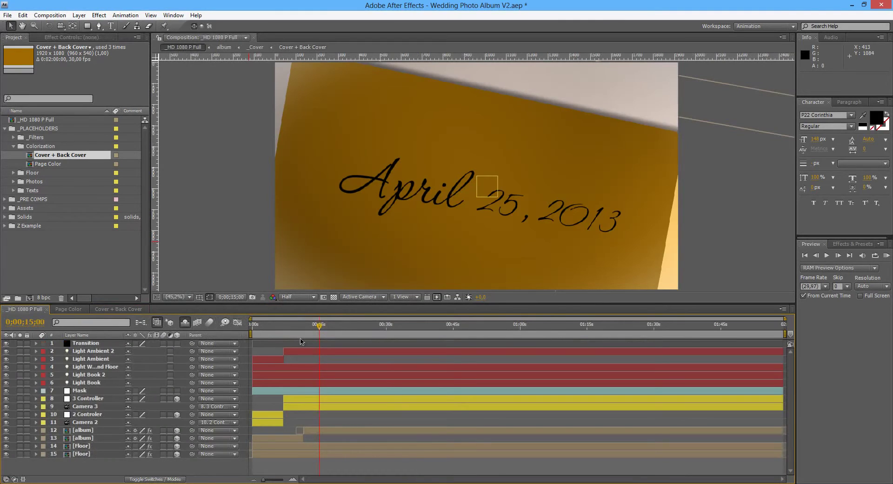
# - Preview the recoloured cover together with the Our Wedding page in _HD 1080 P Full
pyautogui.moveTo(320, 327); pyautogui.dragTo(305, 327)
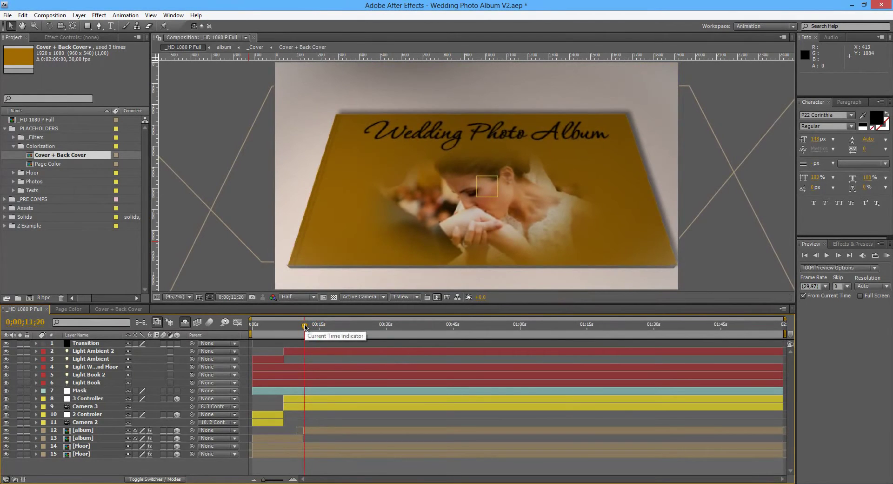
pyautogui.moveTo(305, 327); pyautogui.dragTo(339, 329)
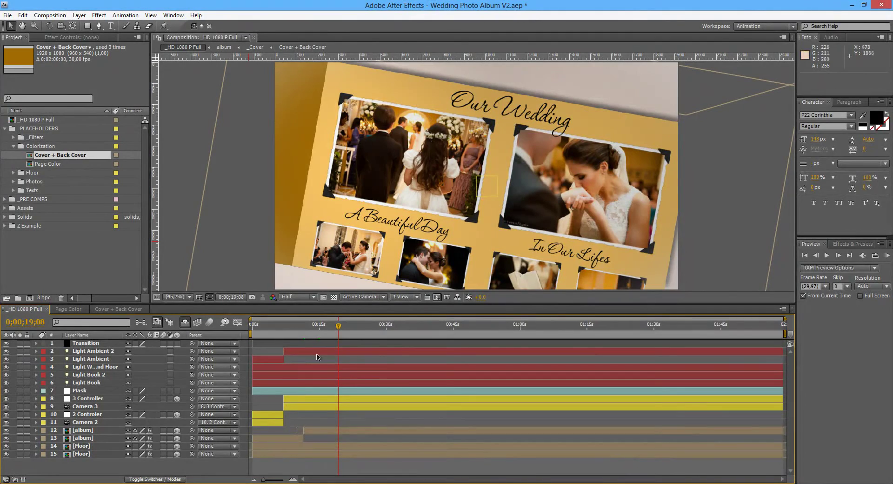
pyautogui.moveTo(338, 327); pyautogui.dragTo(310, 330)
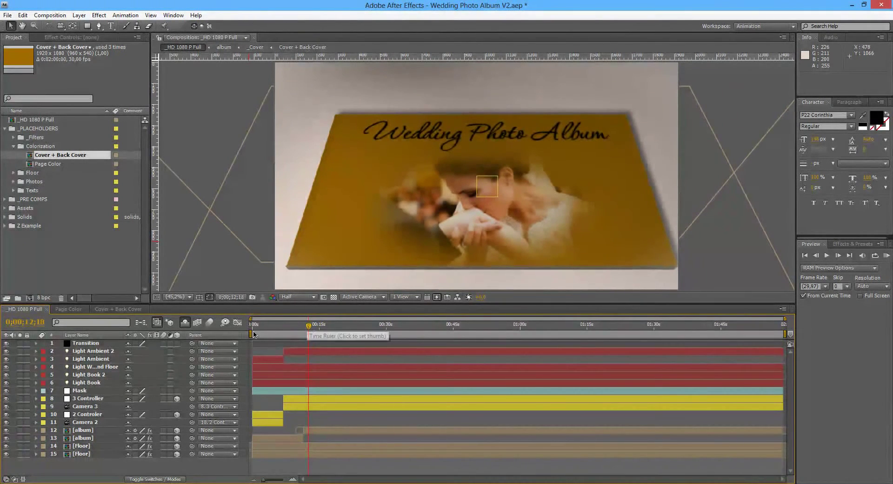
# - Undo the cover recolouring, close the Cover + Back Cover composition, and undo the orange page colour in Page Color
pyautogui.click(125, 308)
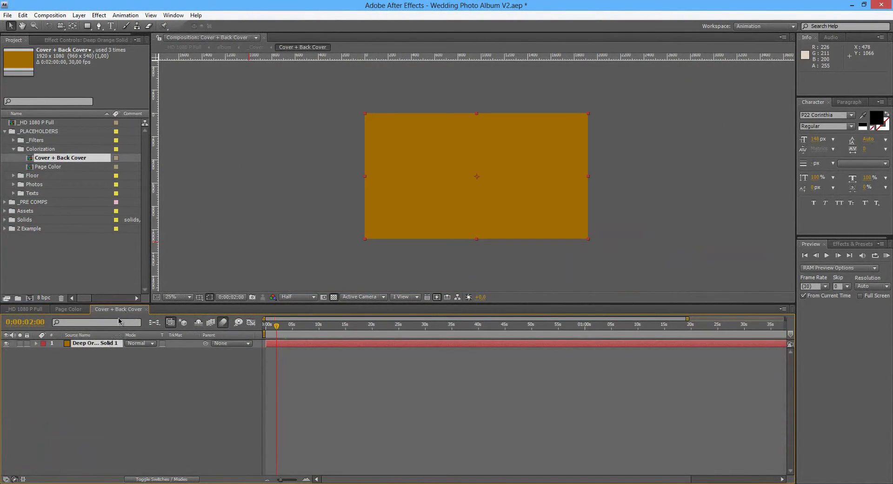
pyautogui.hotkey('ctrl', 'z')
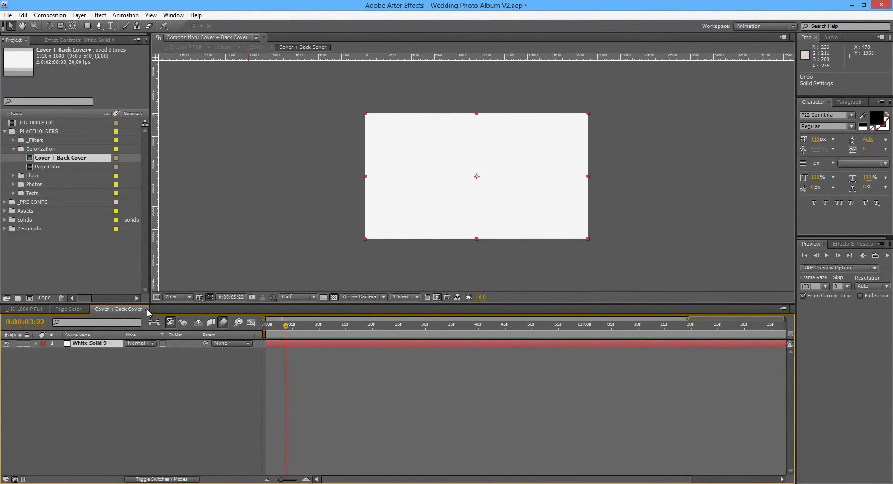
pyautogui.click(146, 309)
pyautogui.hotkey('ctrl', 'z')
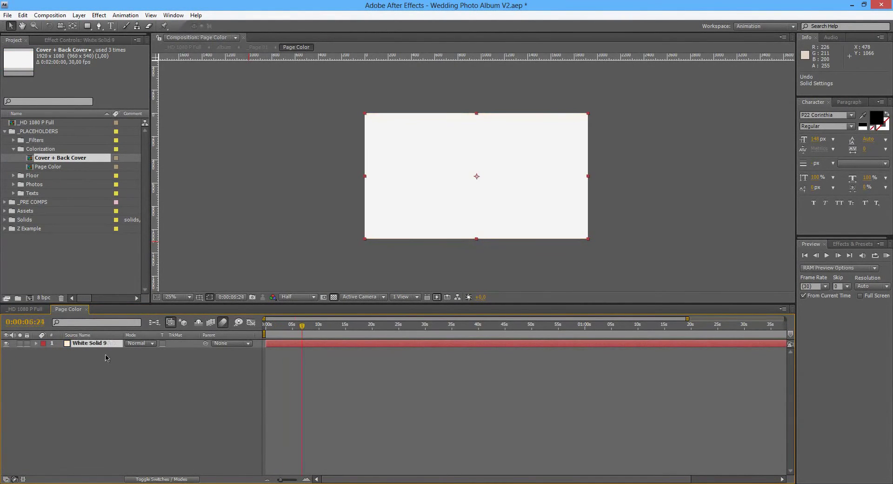
# - Close the Page Color composition, show the album cover at 0;00;13;04 in _HD 1080 P Full, and collapse the Colorization folder
pyautogui.click(86, 309)
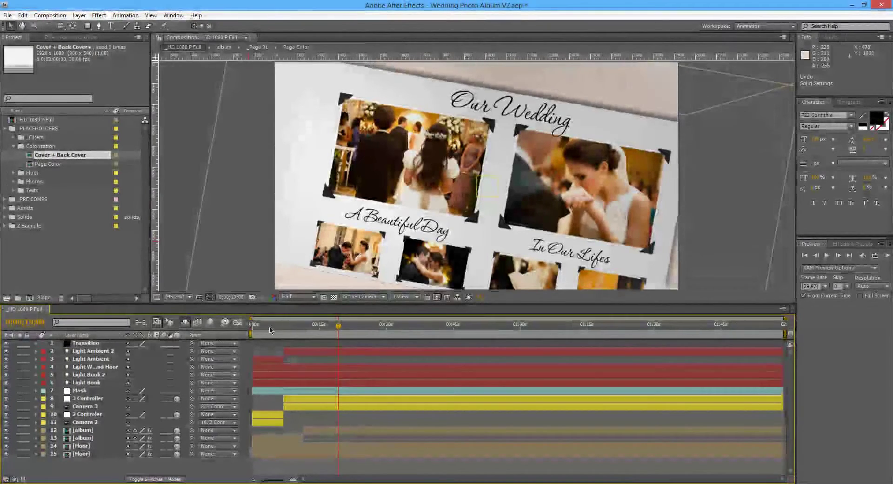
pyautogui.moveTo(339, 326); pyautogui.dragTo(312, 330)
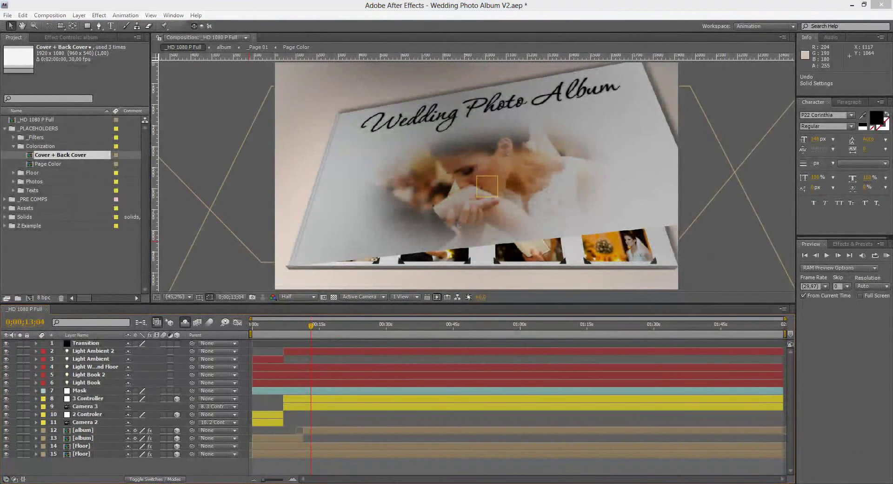
pyautogui.click(40, 147)
pyautogui.click(14, 146)
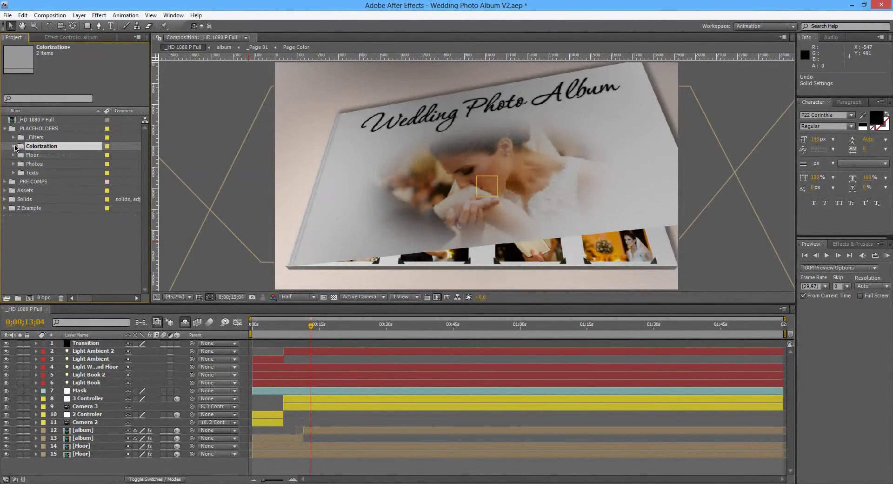
# - Open the Floor composition from the Floor placeholder folder and show the effect settings of its Deco.jpg layer
pyautogui.click(35, 156)
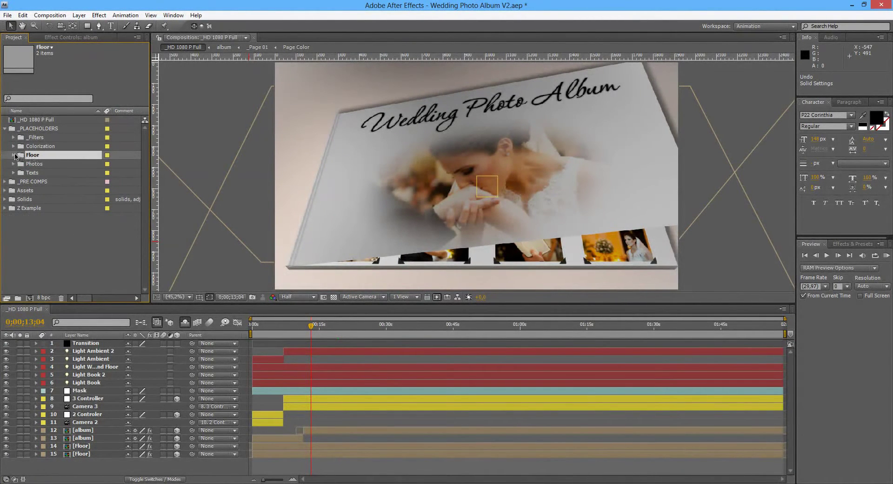
pyautogui.click(14, 155)
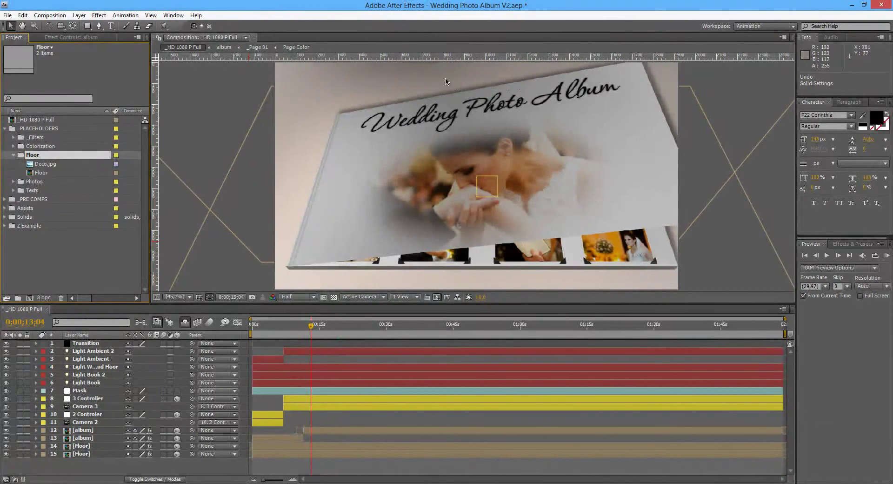
pyautogui.click(49, 166)
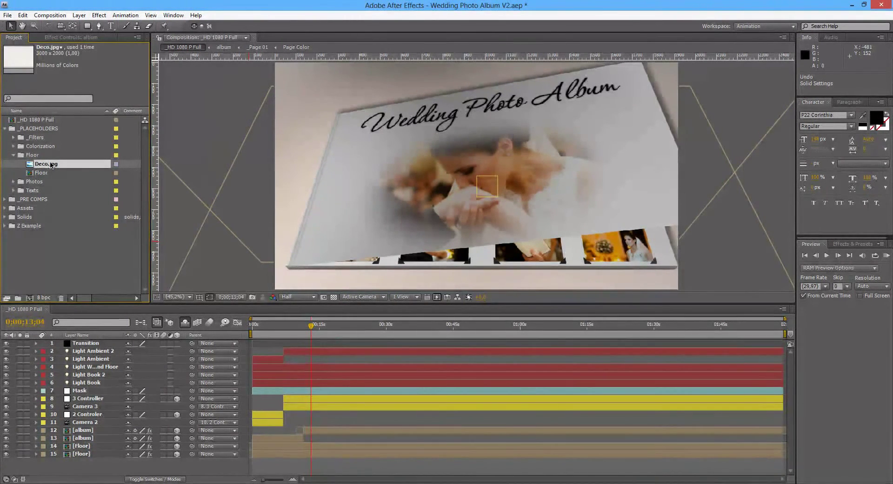
pyautogui.click(53, 174)
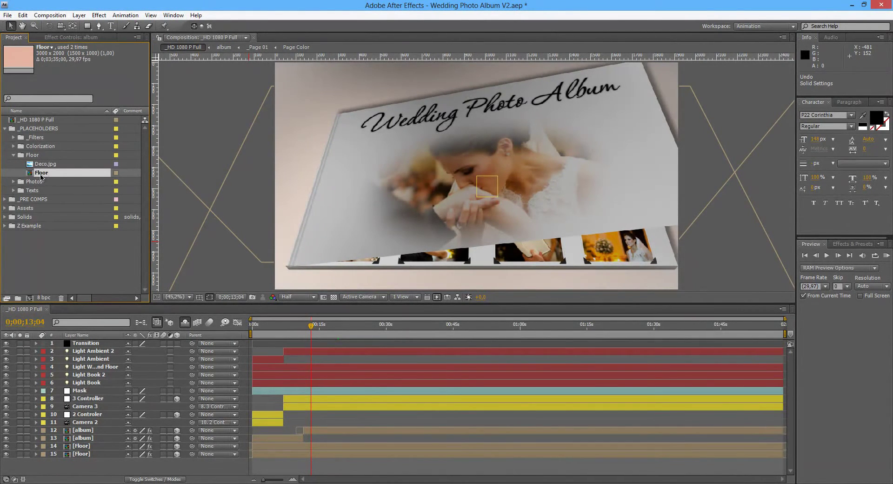
pyautogui.doubleClick(44, 174)
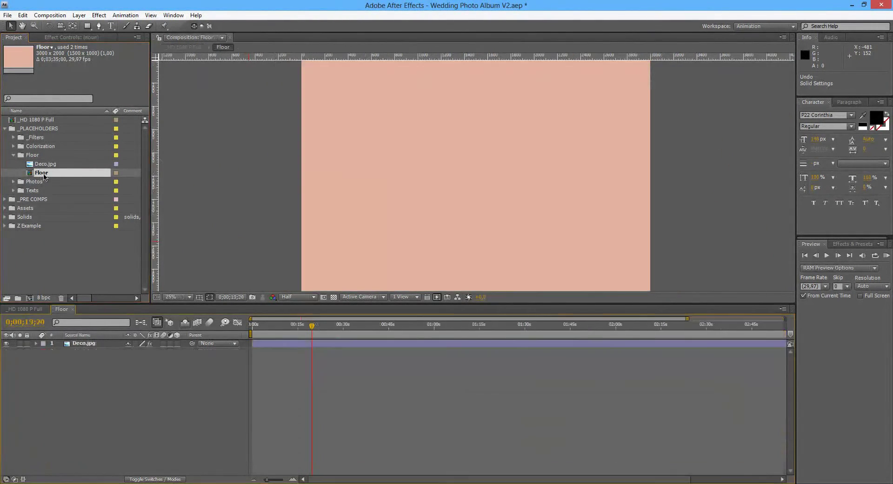
pyautogui.click(85, 344)
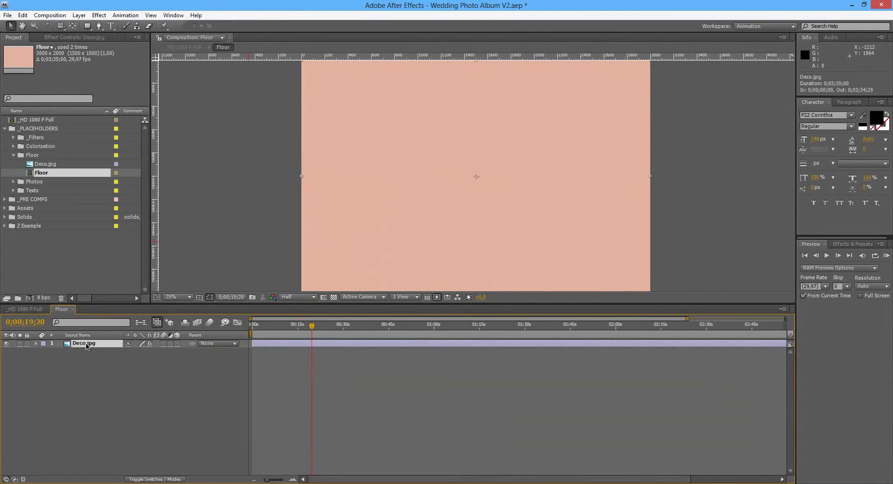
pyautogui.click(78, 36)
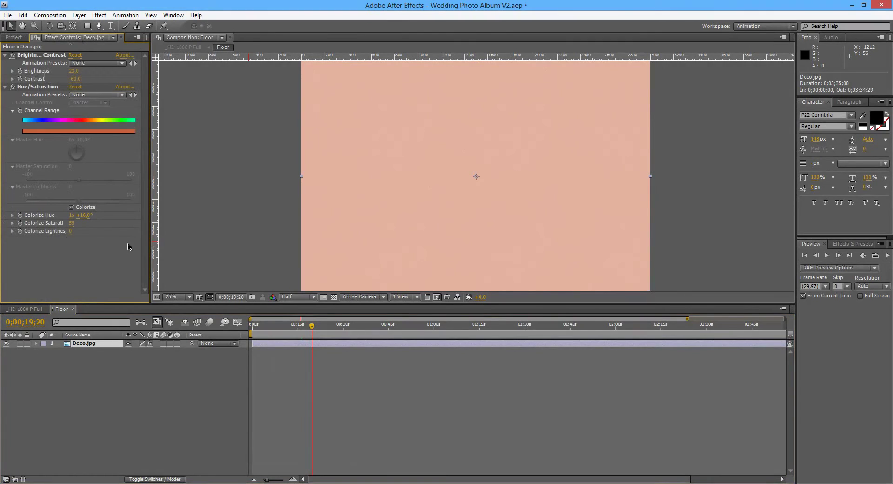
# - Turn off Colorize in the Deco.jpg Hue/Saturation effect, view the floor in _HD 1080 P Full, and turn Colorize back on
pyautogui.click(72, 208)
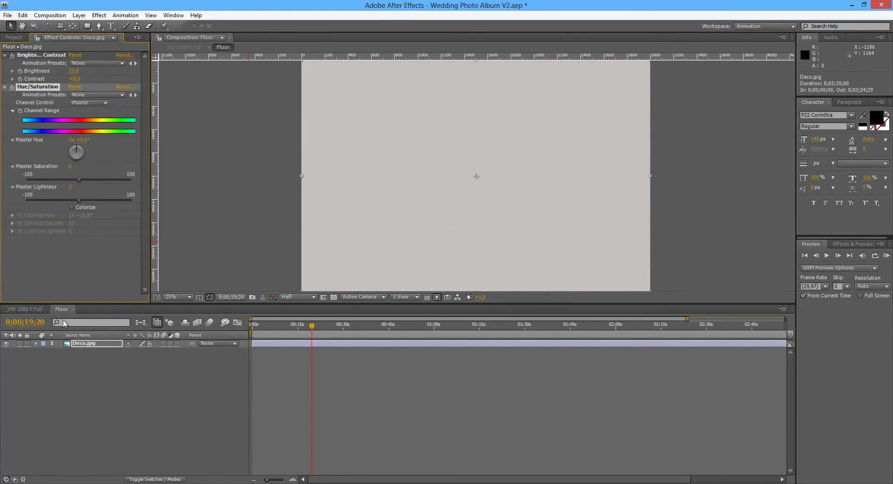
pyautogui.click(31, 310)
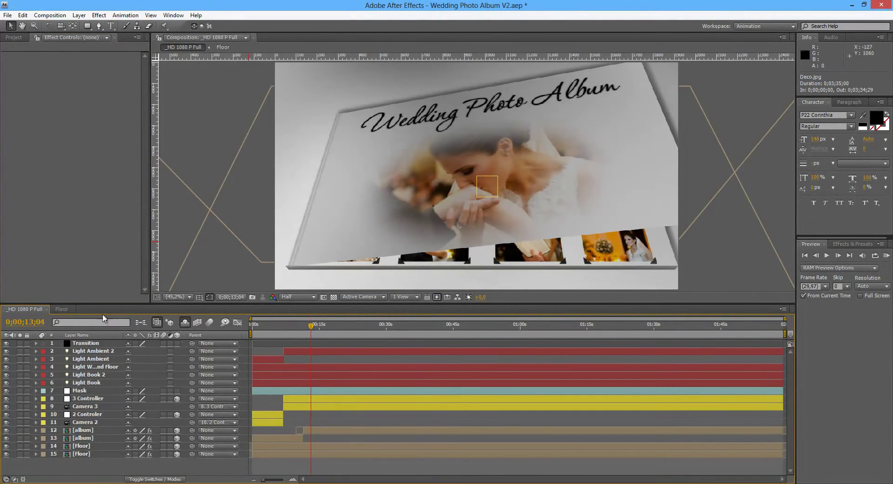
pyautogui.click(65, 310)
pyautogui.click(71, 207)
# - Set the Deco.jpg Colorize Hue to a blue at 1x +239.0° and view the floor in _HD 1080 P Full
pyautogui.moveTo(85, 217)
pyautogui.mouseDown()
pyautogui.moveTo(214, 208)
pyautogui.moveTo(89, 216)
pyautogui.mouseUp()
pyautogui.moveTo(164, 216); pyautogui.dragTo(190, 216)
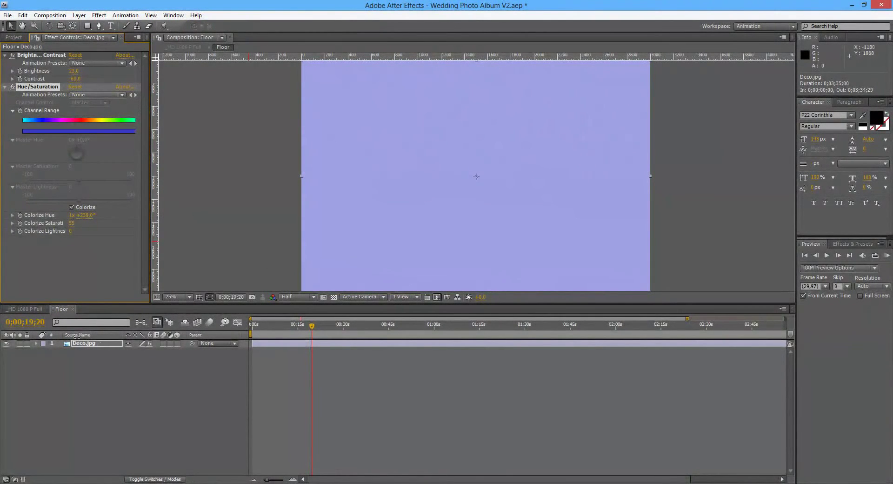
pyautogui.click(26, 308)
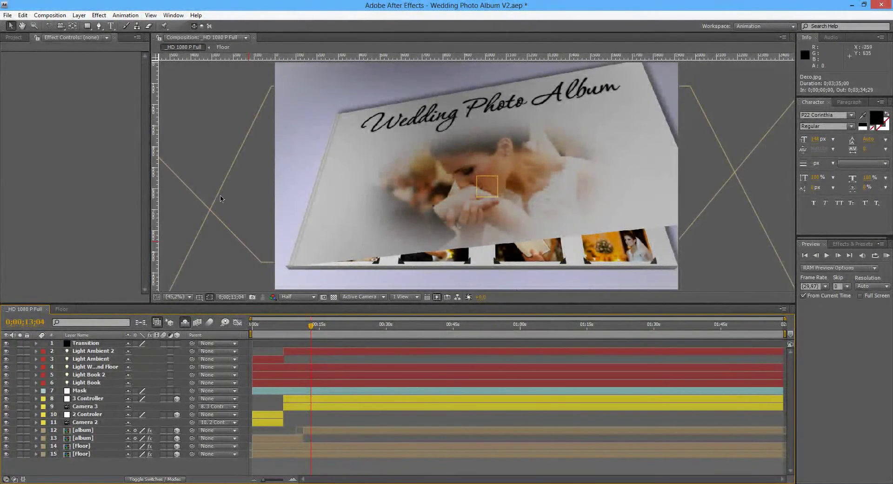
# - Raise the floor's Colorize Saturation to 100 and preview it around the cover and The Bride page in _HD 1080 P Full
pyautogui.click(61, 309)
pyautogui.moveTo(71, 223); pyautogui.dragTo(134, 222)
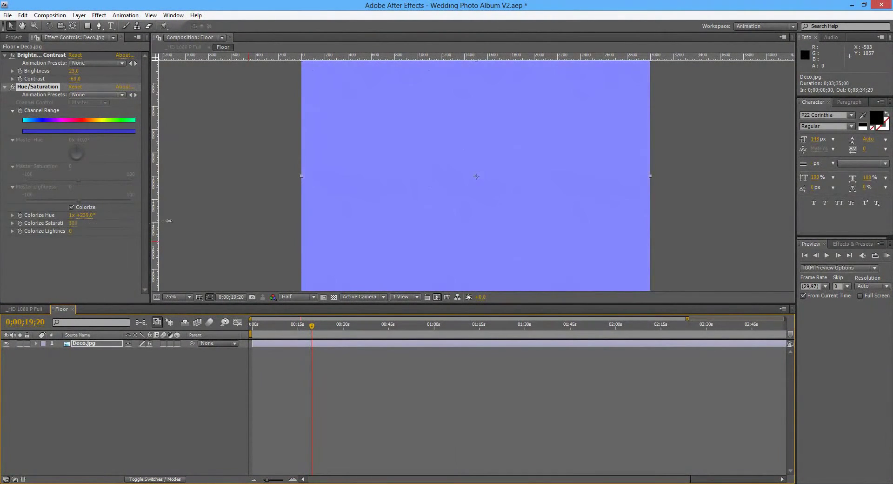
pyautogui.click(26, 309)
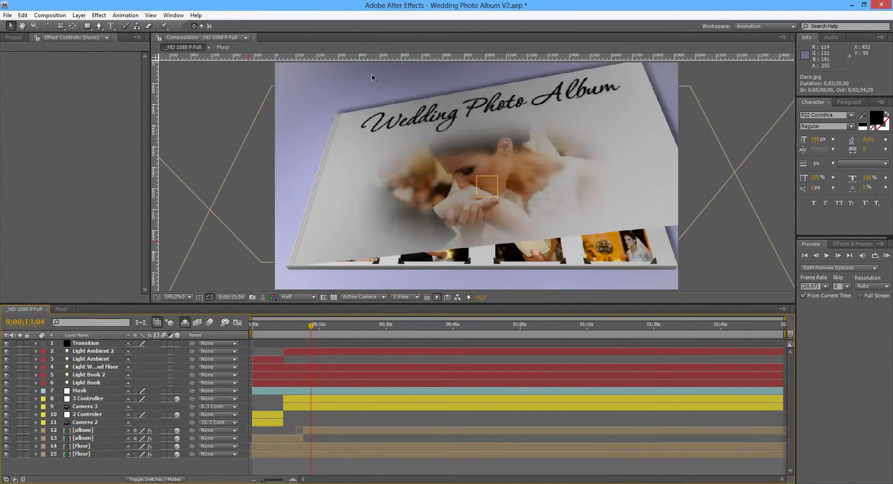
pyautogui.moveTo(311, 327); pyautogui.dragTo(362, 327)
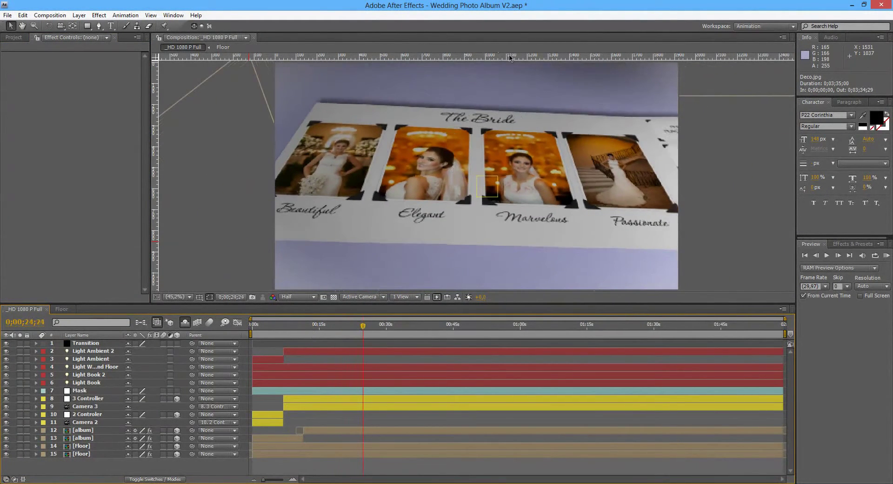
# - Undo the floor's saturation and hue changes and check the floor around the cover in _HD 1080 P Full
pyautogui.click(70, 310)
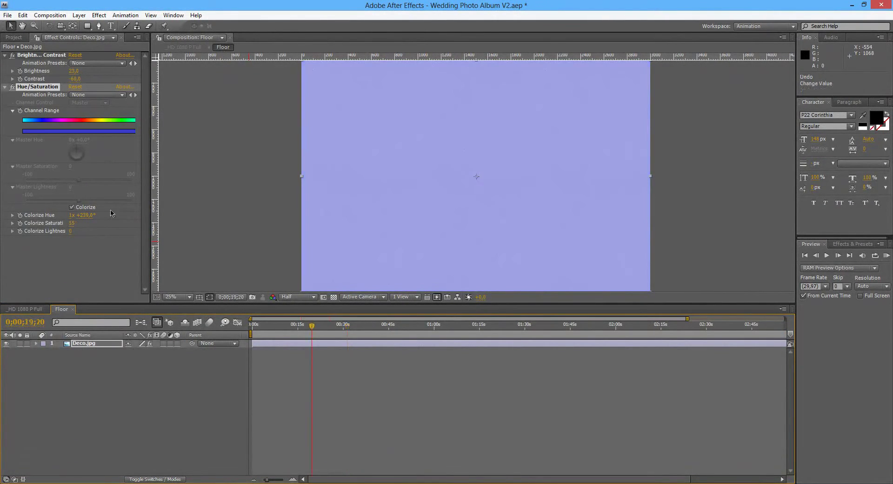
pyautogui.hotkey('ctrl', 'z')
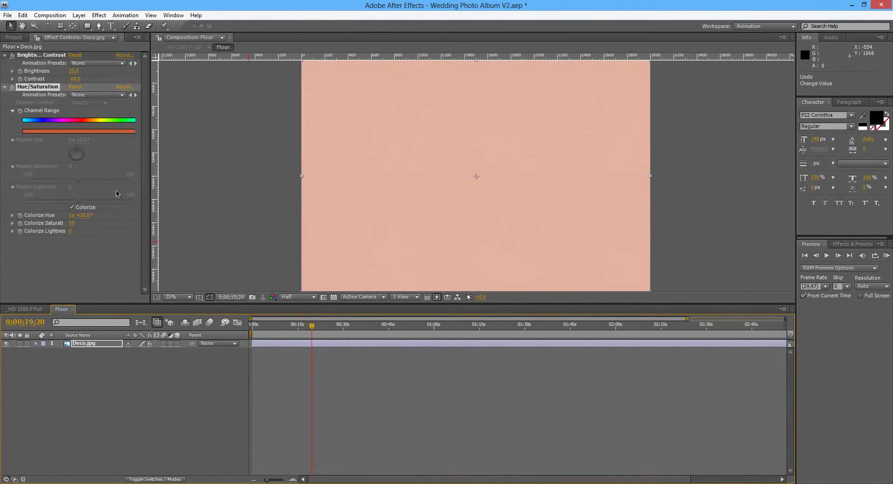
pyautogui.click(33, 309)
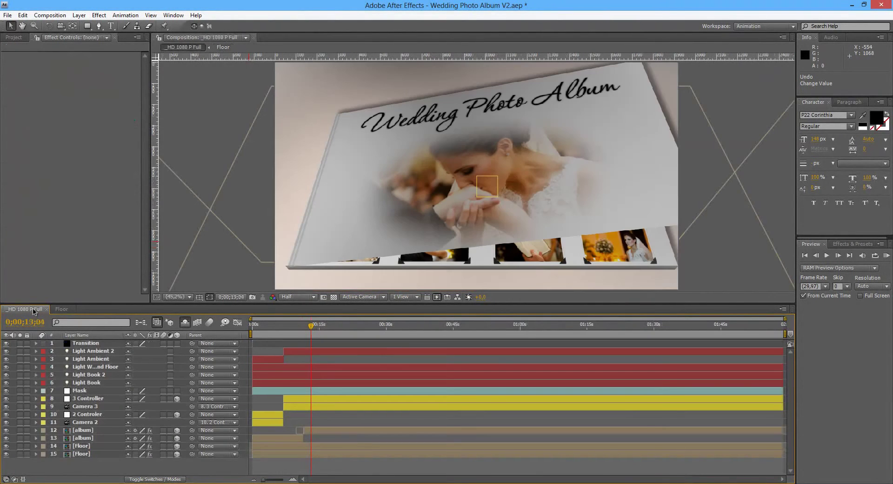
pyautogui.click(68, 309)
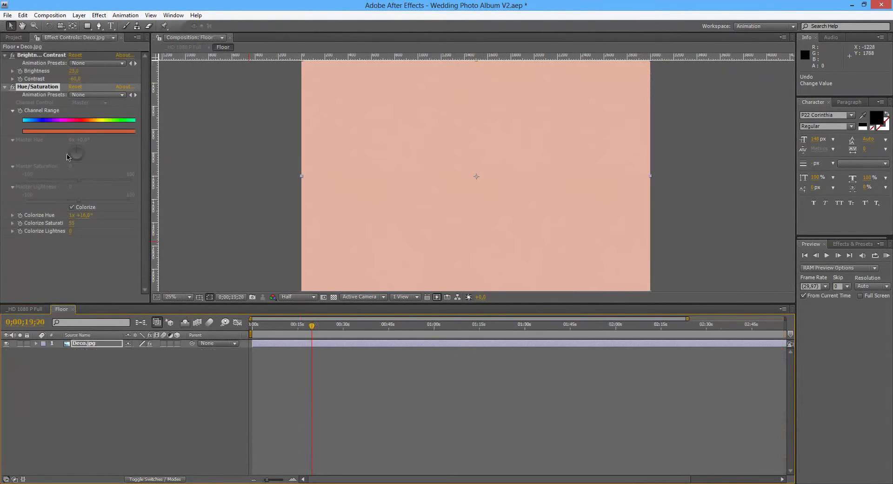
# - Collapse the Floor placeholder folder and close the Floor composition
pyautogui.click(14, 37)
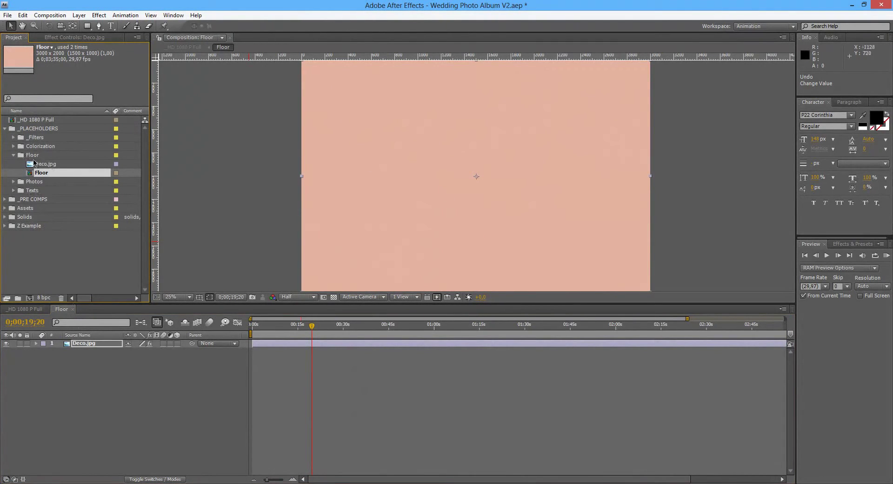
pyautogui.click(18, 158)
pyautogui.click(14, 156)
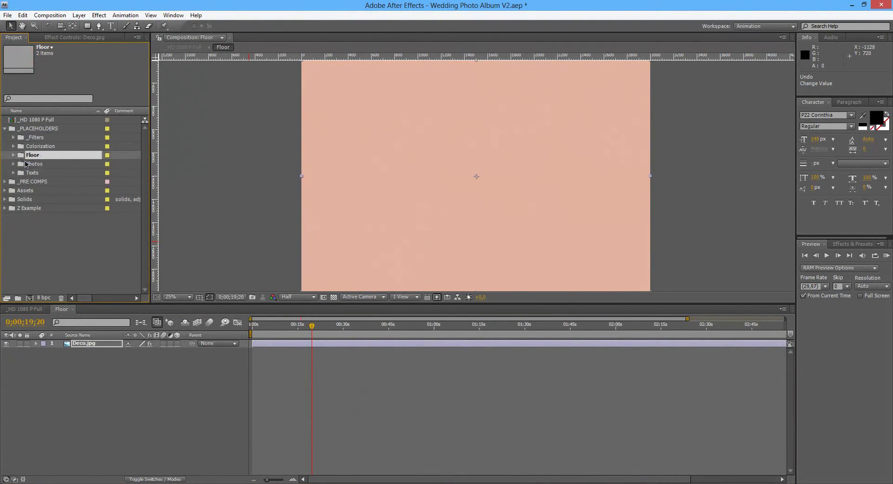
pyautogui.click(72, 308)
# - Expand the Texts placeholder folder and open the ALBUM TITLE composition
pyautogui.click(36, 173)
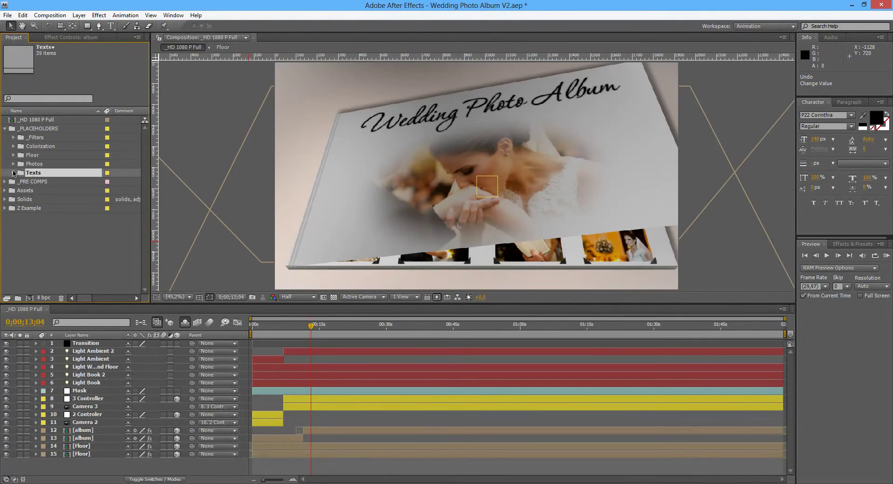
pyautogui.click(14, 173)
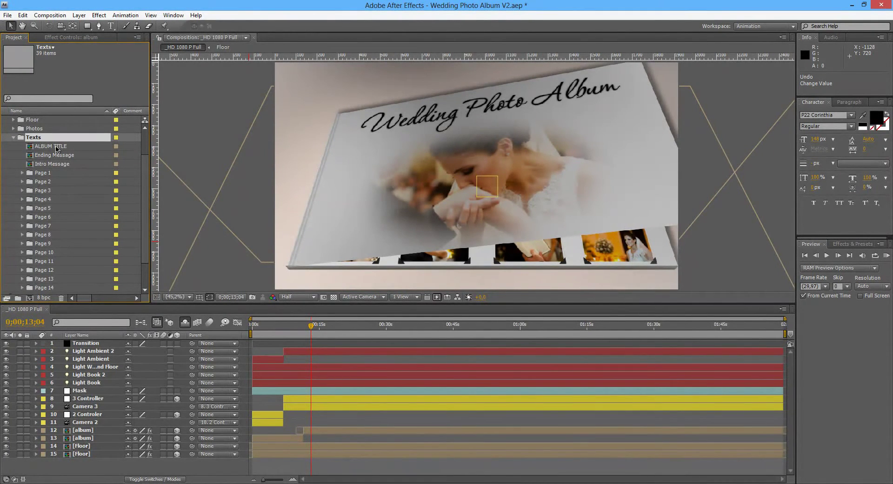
pyautogui.doubleClick(51, 146)
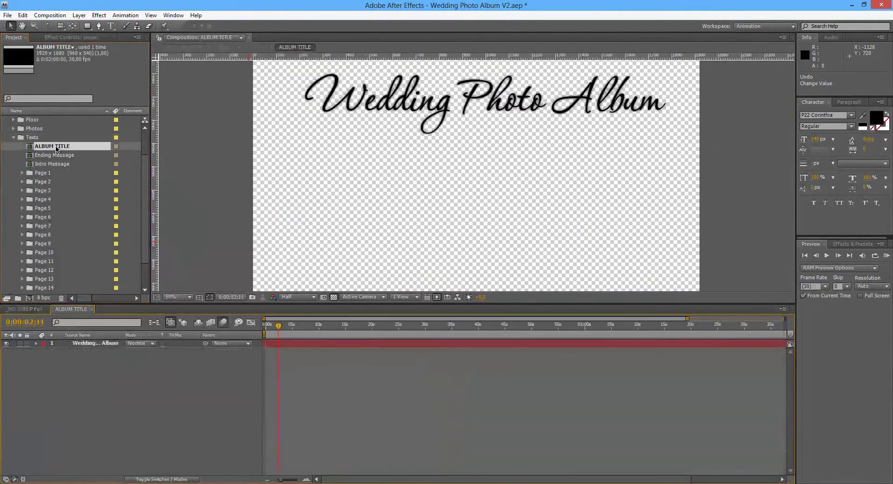
# - Turn the Glow effect on the Wedding Photo Album text layer off and back on to compare the title's look
pyautogui.click(96, 344)
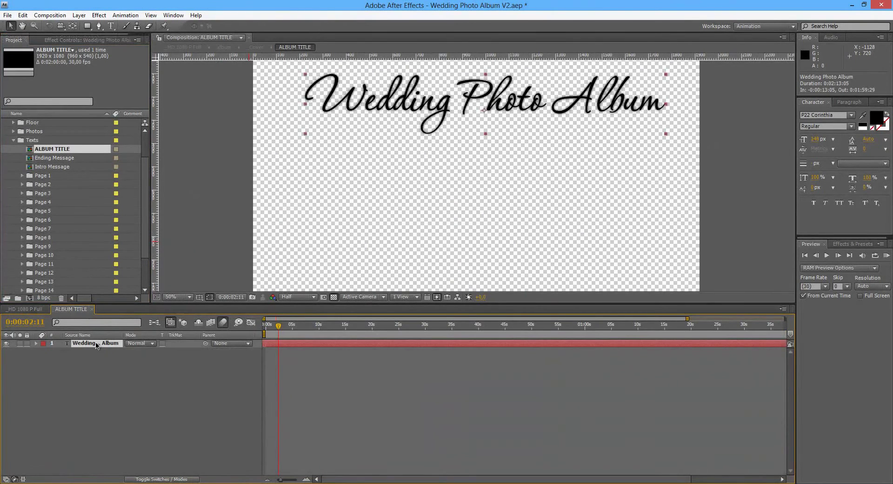
pyautogui.click(90, 41)
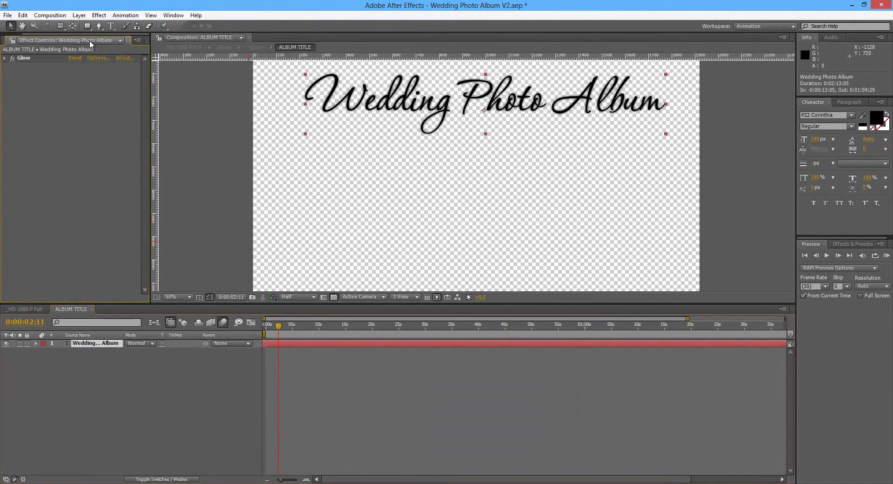
pyautogui.click(11, 58)
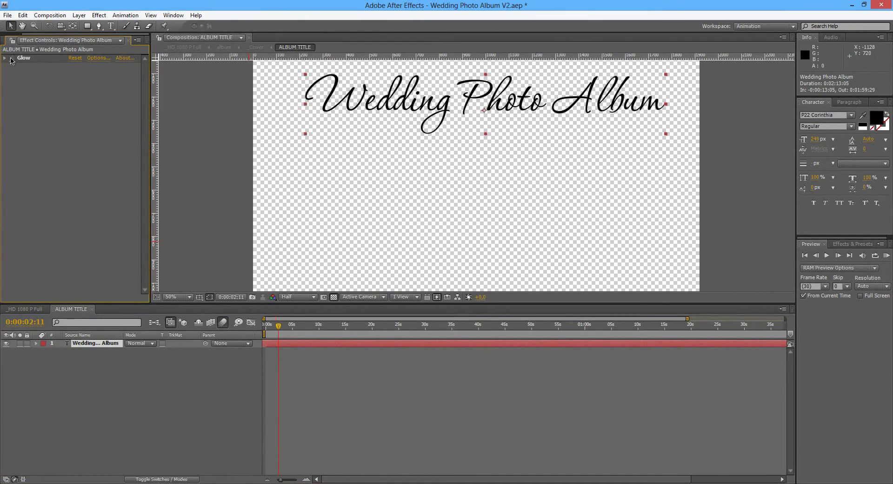
pyautogui.click(12, 58)
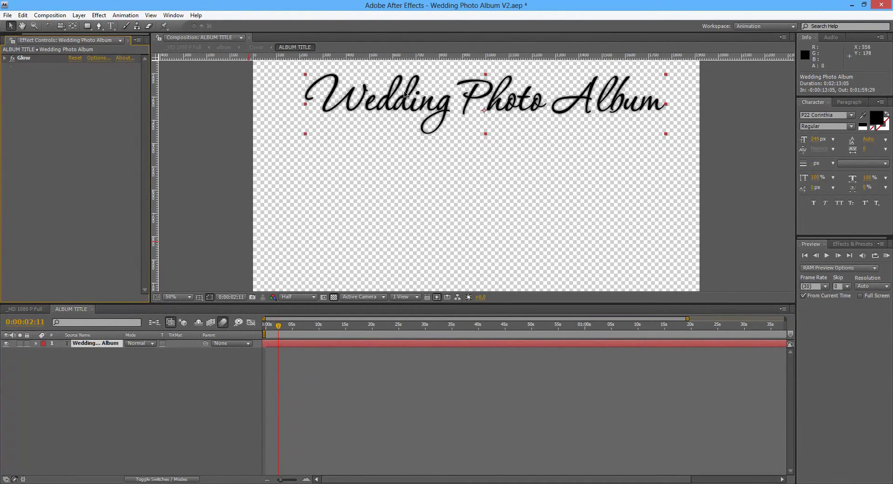
# - Replace the album title text with "My New Title Here"
pyautogui.doubleClick(89, 345)
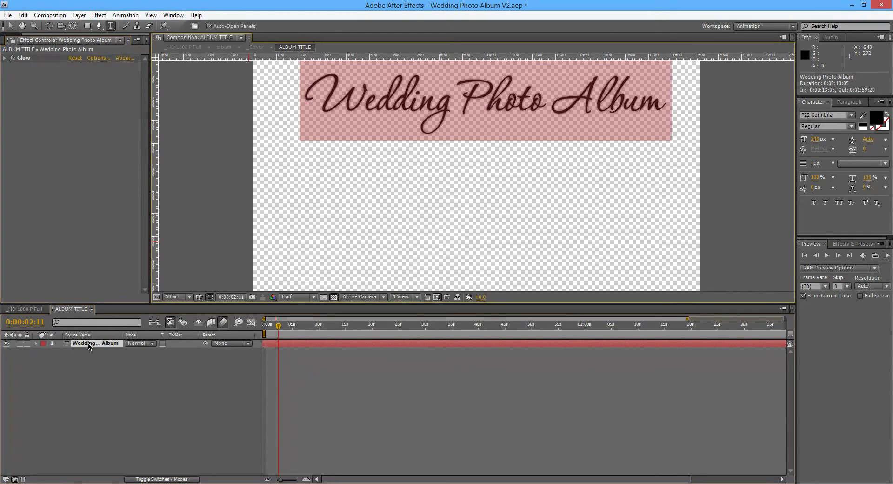
pyautogui.write('M')
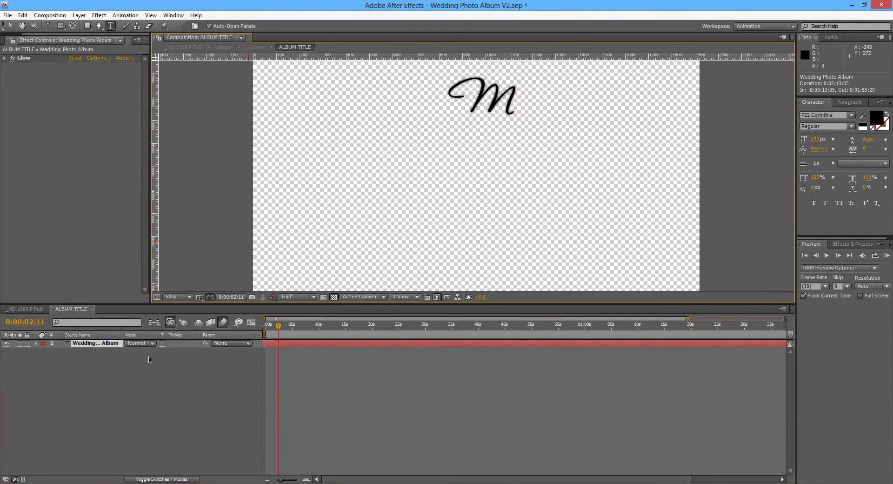
pyautogui.write('y N')
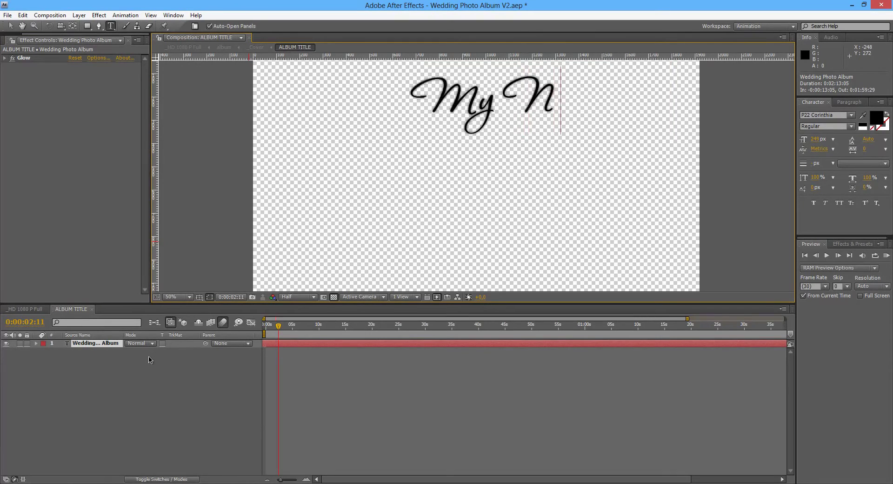
pyautogui.write('ew Ti')
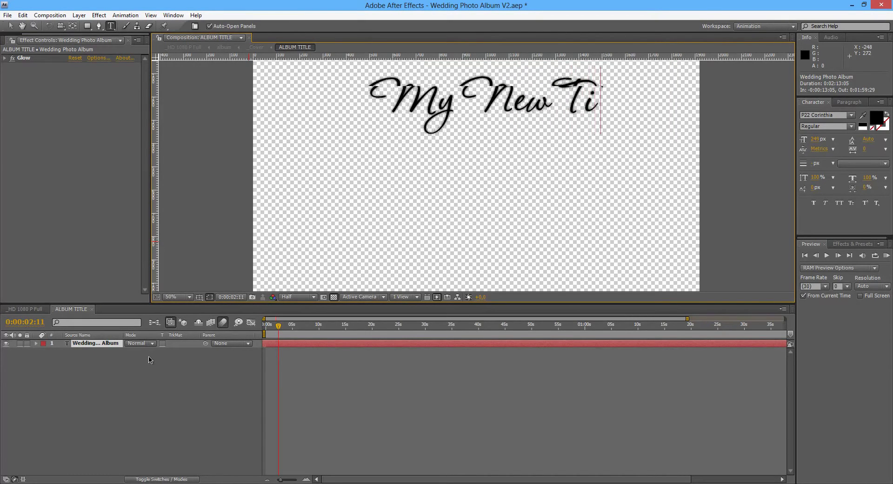
pyautogui.write('tle Here')
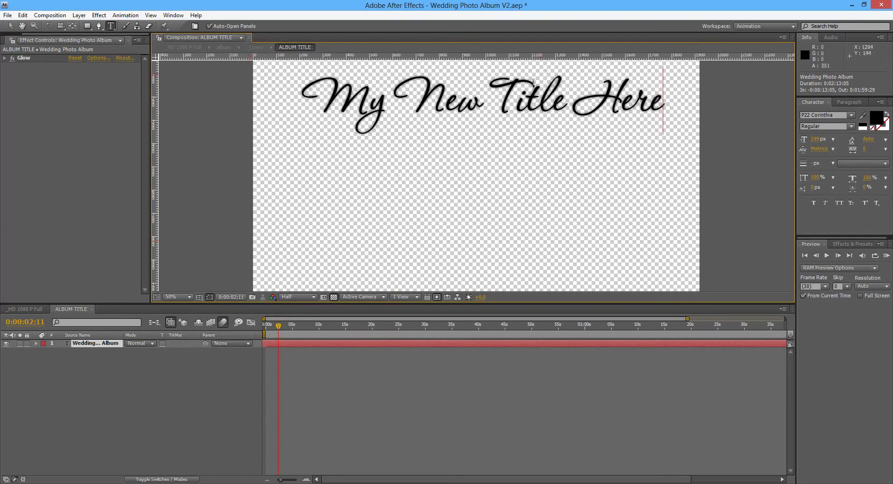
# - Finish editing the album title text and return to the _HD 1080 P Full composition to check the cover
pyautogui.click(96, 345)
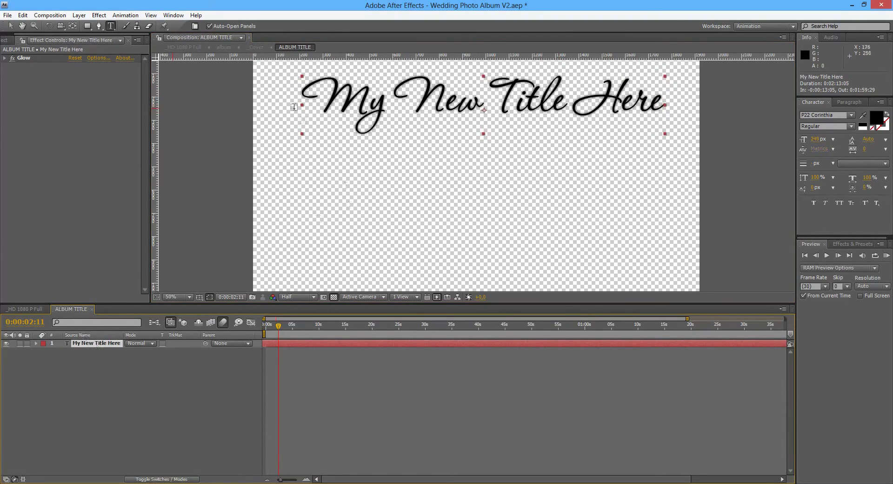
pyautogui.click(10, 25)
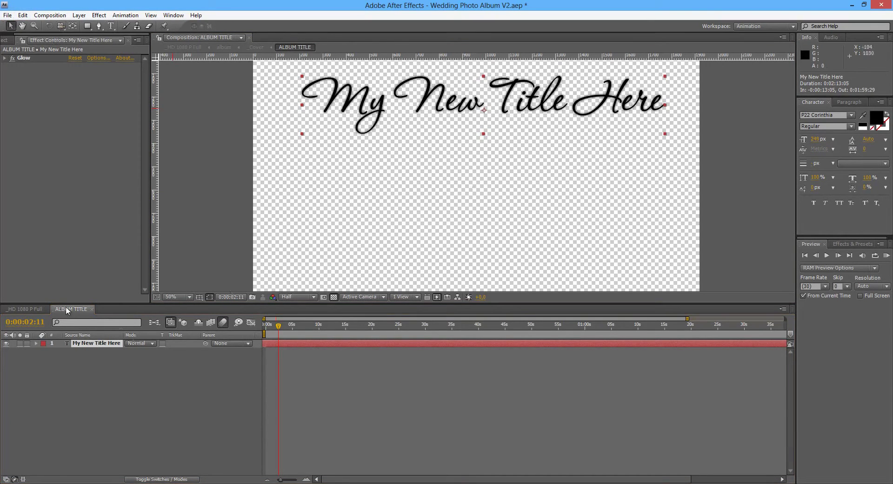
pyautogui.click(32, 310)
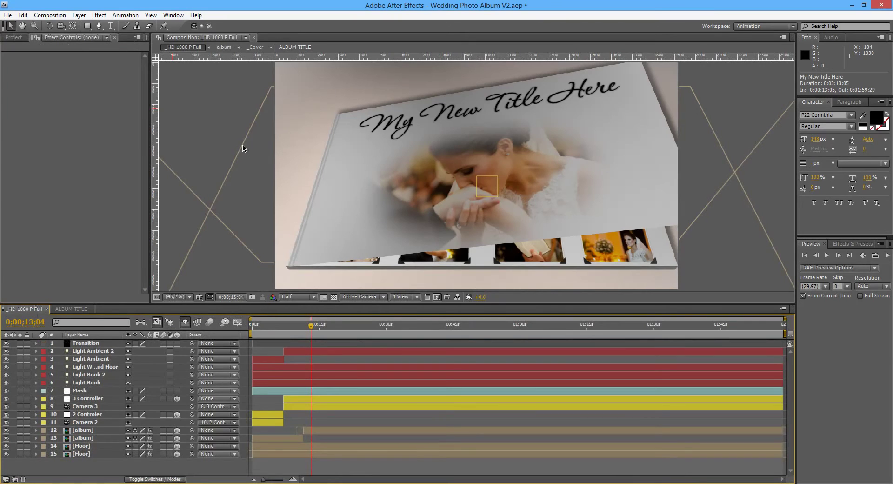
# - Move the main composition's time to 0;00;17;12 and open the Intro Message composition from the Texts folder
pyautogui.moveTo(311, 327); pyautogui.dragTo(329, 328)
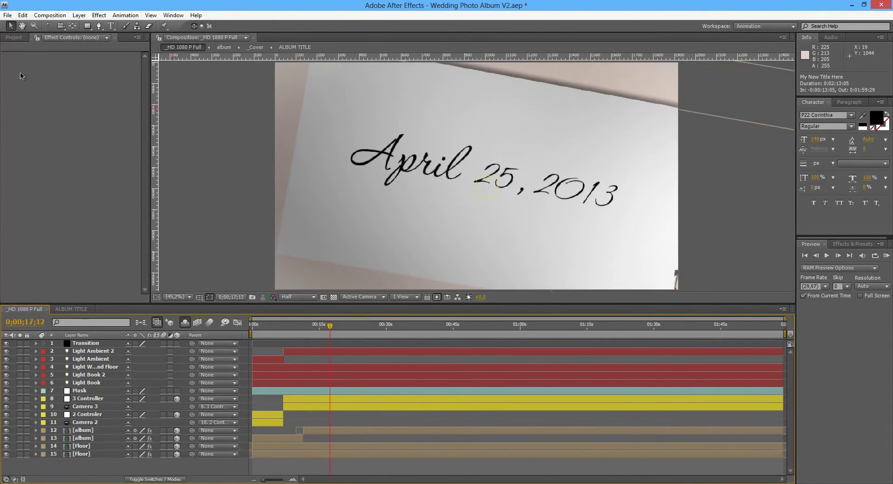
pyautogui.click(14, 37)
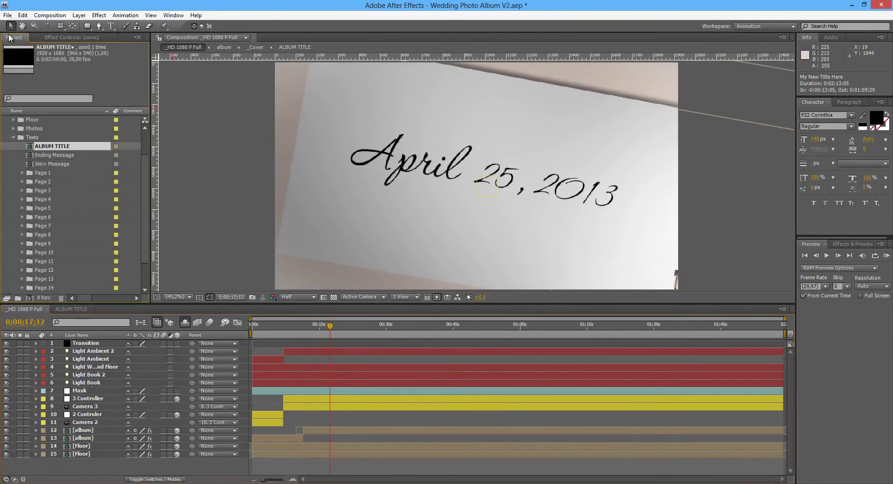
pyautogui.click(53, 166)
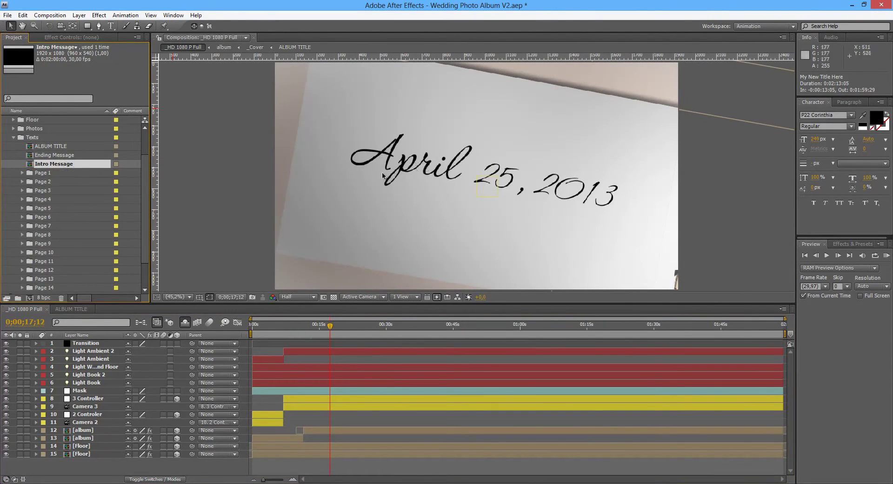
pyautogui.doubleClick(61, 165)
# - Replace the intro message text with "My New Intro" and close the Intro Message composition
pyautogui.doubleClick(100, 344)
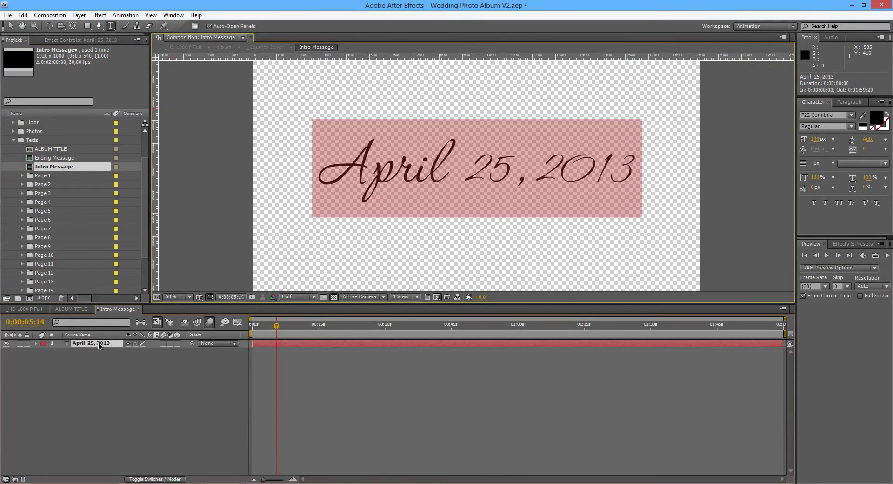
pyautogui.write('M')
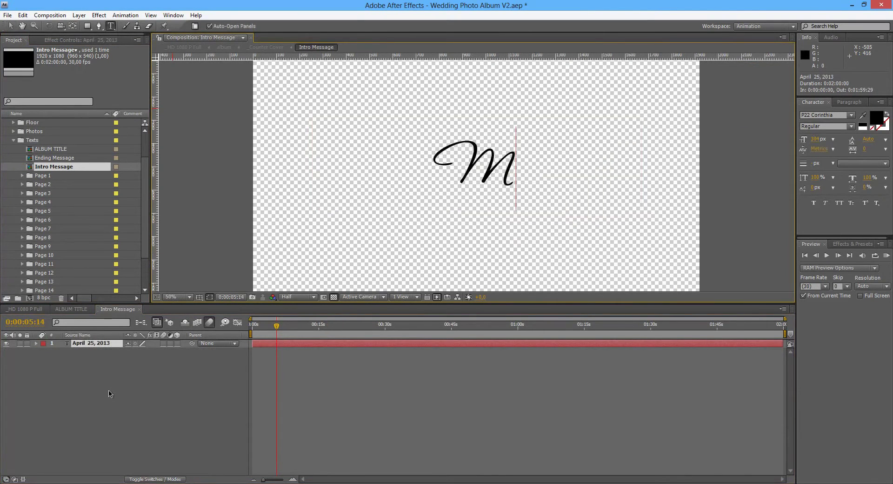
pyautogui.write('y New')
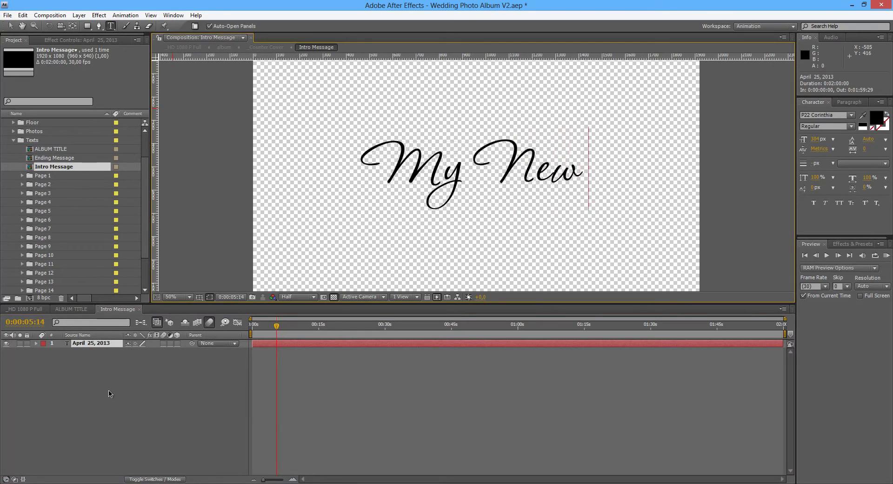
pyautogui.write(' Intro')
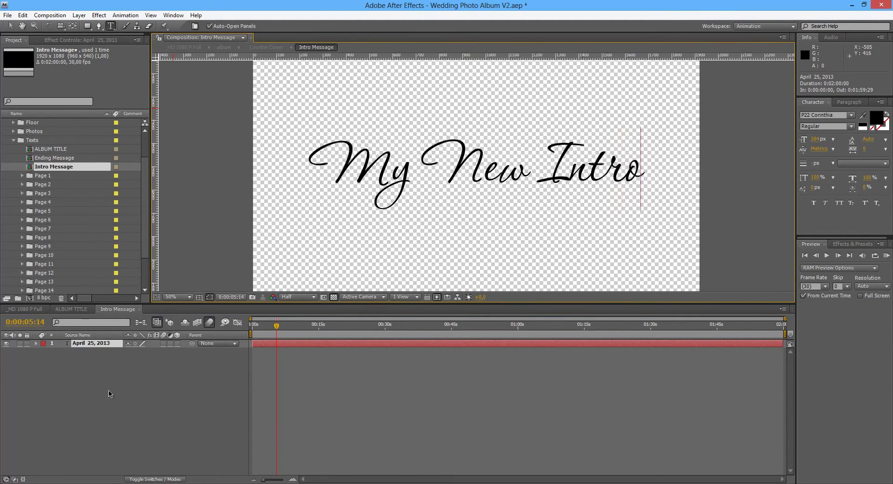
pyautogui.click(138, 308)
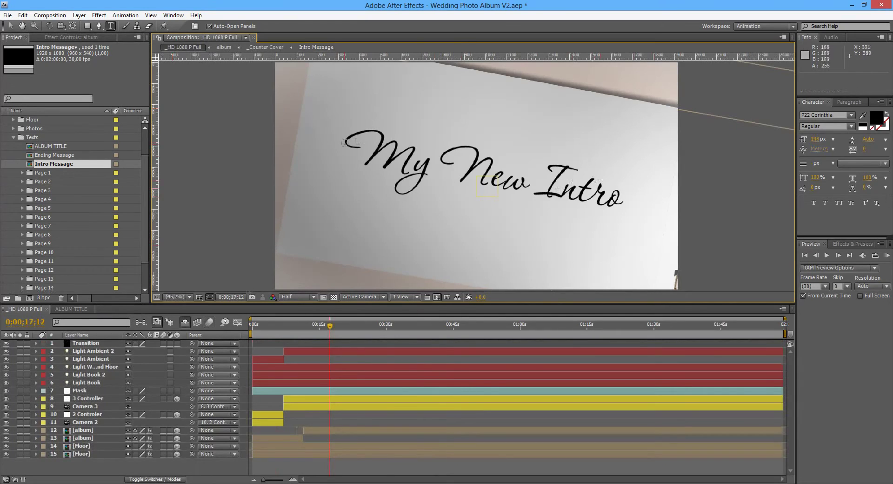
pyautogui.click(11, 25)
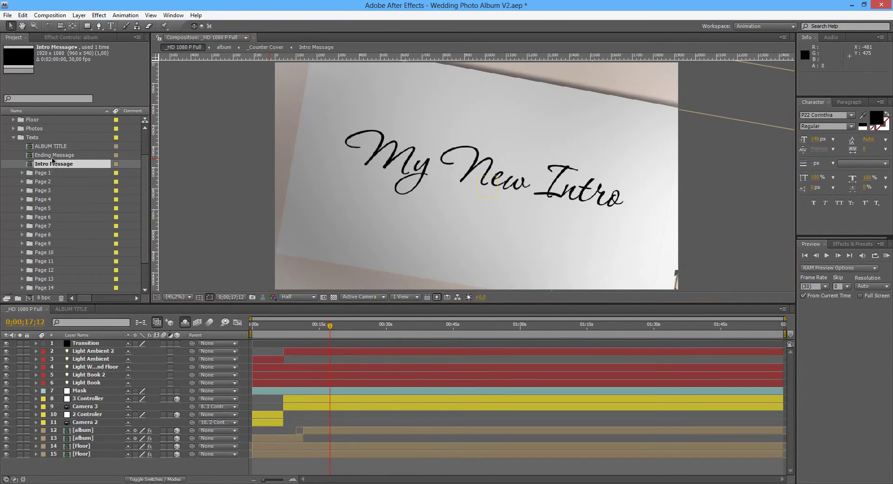
# - Move the main composition's time to 0;01;40;02 and open the Ending Message composition from the Texts folder
pyautogui.click(762, 325)
pyautogui.moveTo(762, 326); pyautogui.dragTo(700, 327)
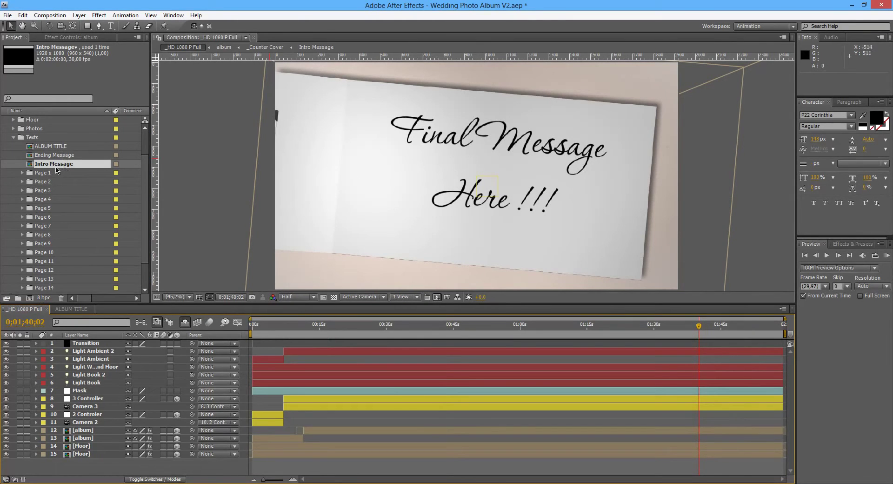
pyautogui.doubleClick(58, 166)
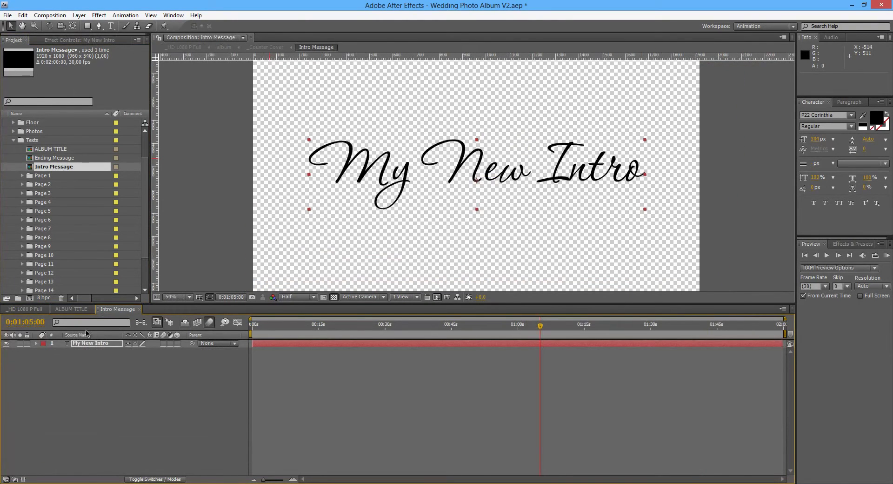
pyautogui.doubleClick(65, 159)
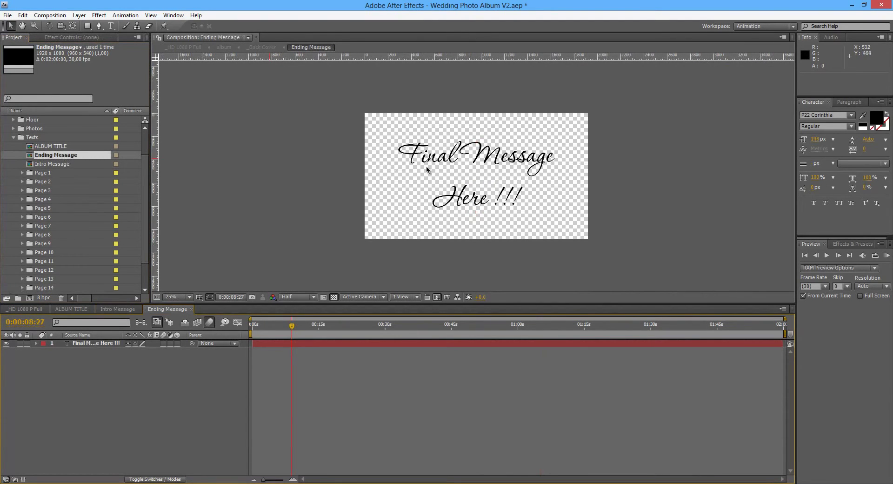
# - Replace the ending text with "My New Final" and "Message !!!" on two lines, and return to the _HD 1080 P Full composition
pyautogui.doubleClick(98, 343)
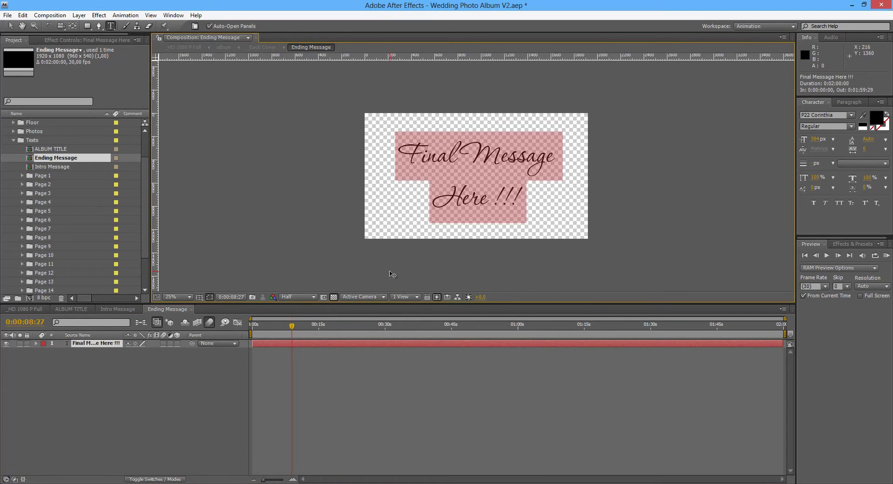
pyautogui.write('My New Final')
pyautogui.press('Return')
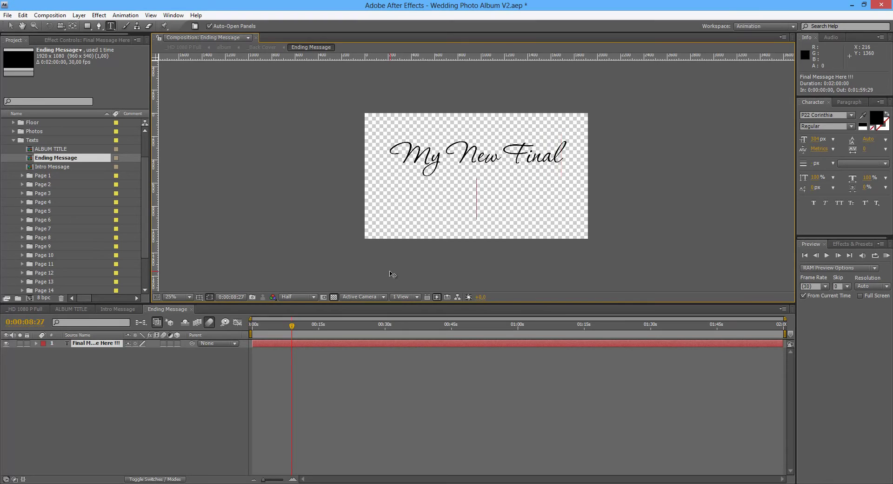
pyautogui.write('Message')
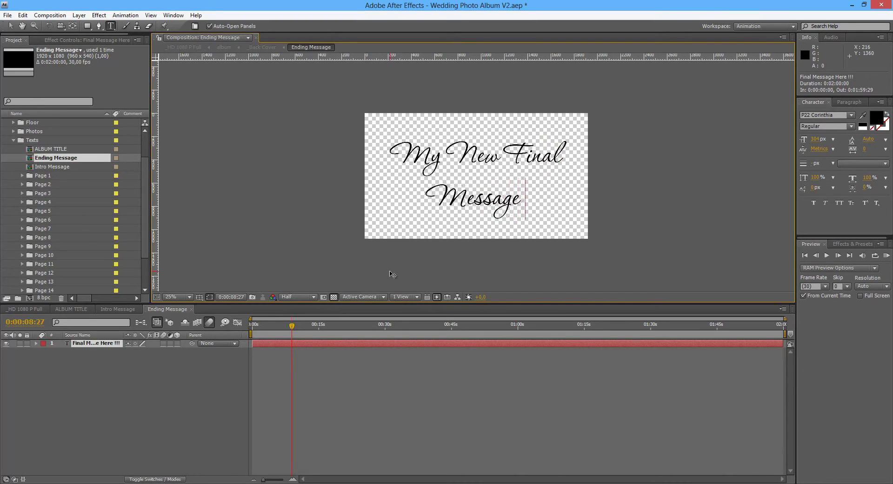
pyautogui.write(' !!!')
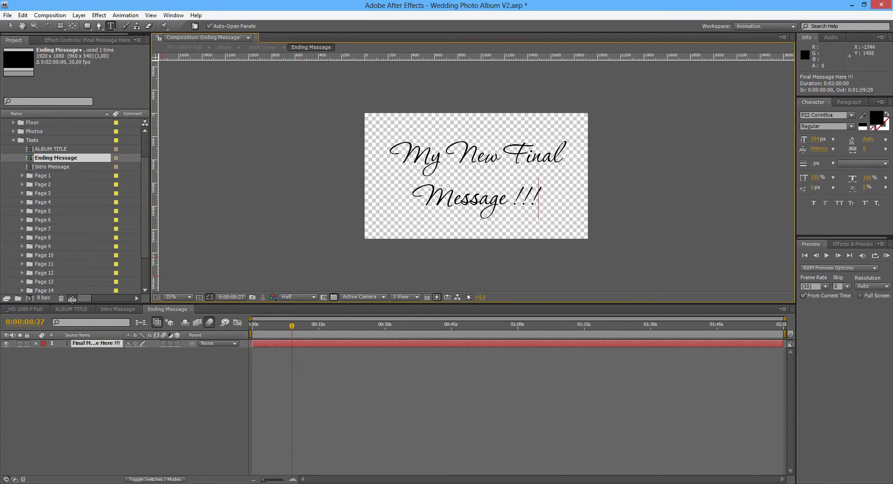
pyautogui.click(33, 308)
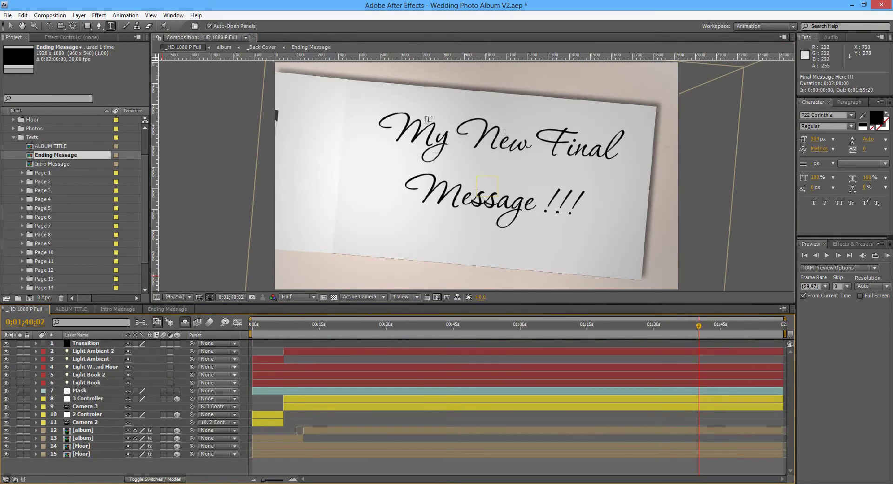
pyautogui.click(11, 26)
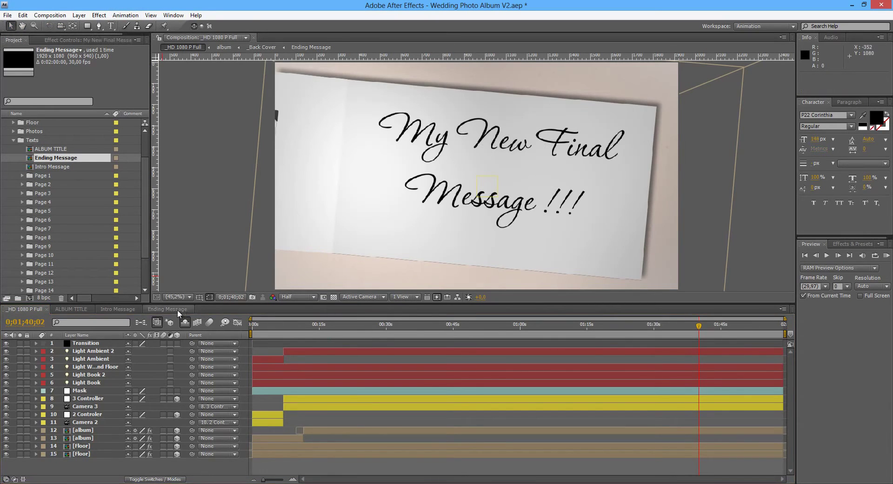
# - Close the Ending Message, Intro Message and ALBUM TITLE compositions
pyautogui.click(178, 311)
pyautogui.click(189, 309)
pyautogui.click(139, 308)
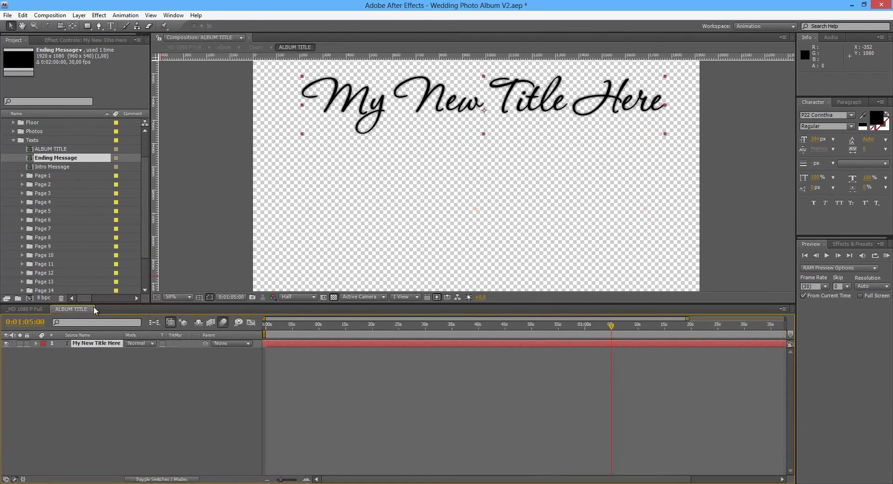
pyautogui.click(91, 309)
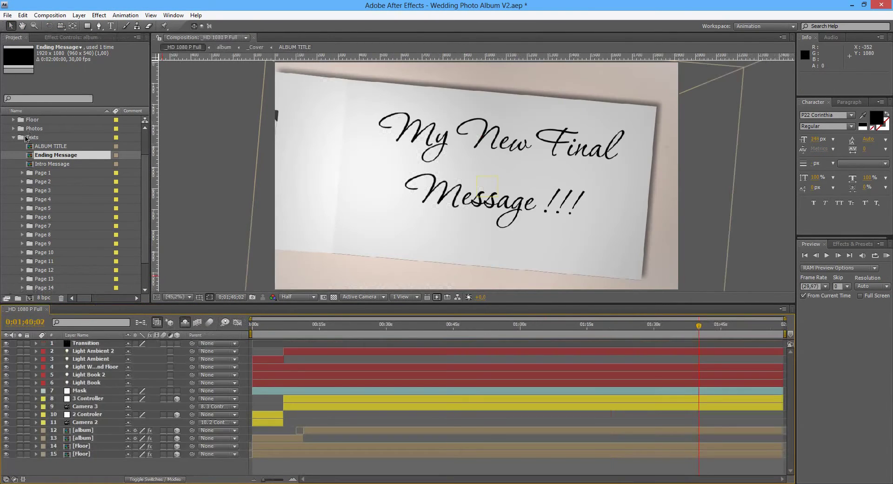
# - Move the main composition's time to 0;00;20;13 and open the Page 1 Texts composition from the Page 1 folder
pyautogui.click(44, 173)
pyautogui.moveTo(297, 325); pyautogui.dragTo(343, 327)
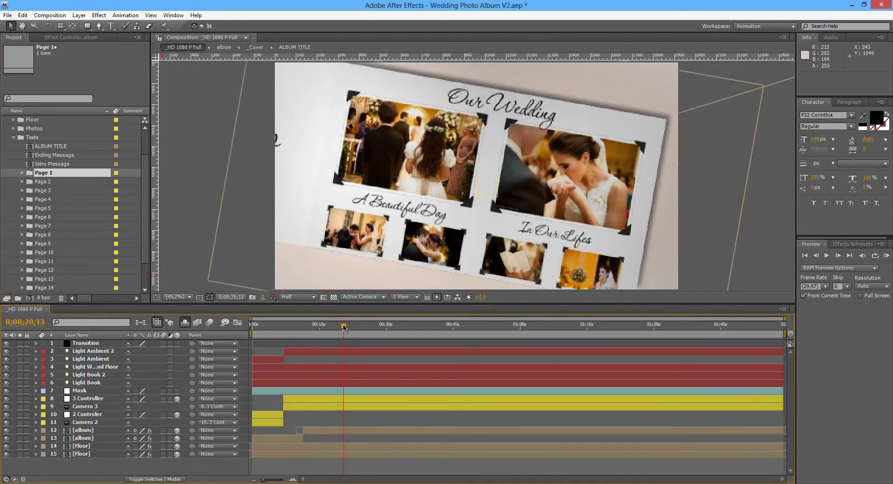
pyautogui.click(23, 173)
pyautogui.click(55, 182)
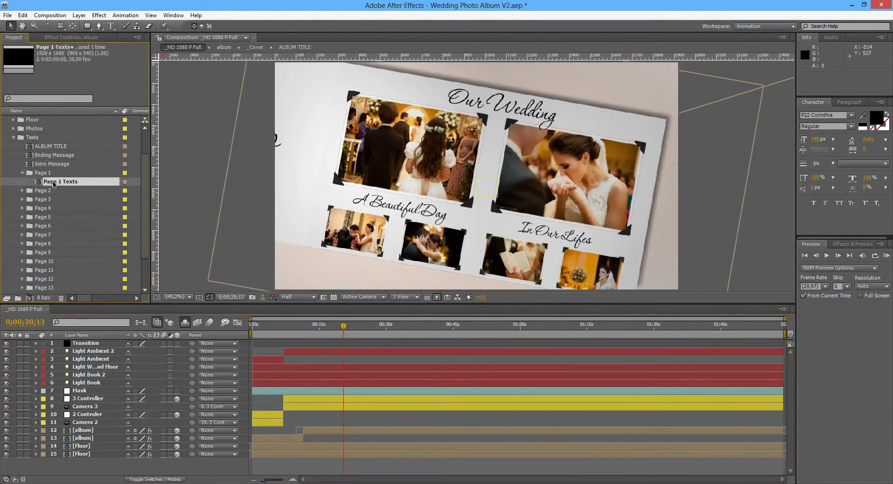
pyautogui.doubleClick(57, 183)
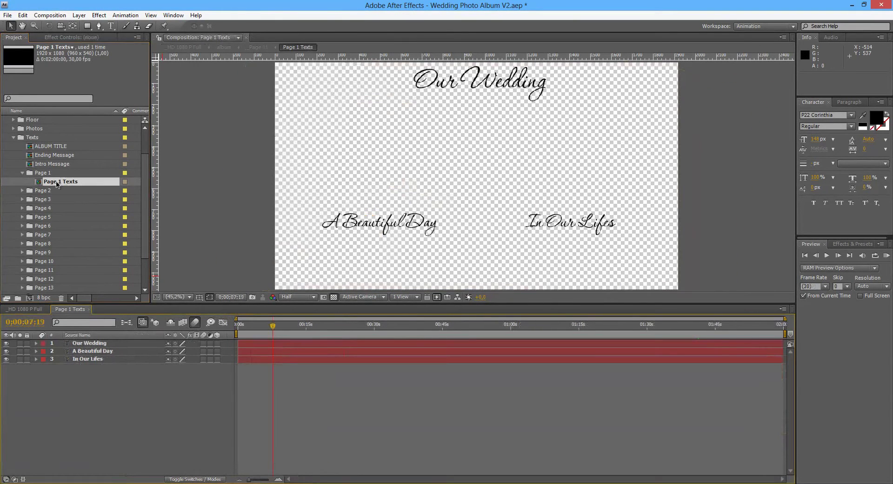
# - Replace the page heading in the Our Wedding text layer with "Page 1 Title"
pyautogui.doubleClick(90, 343)
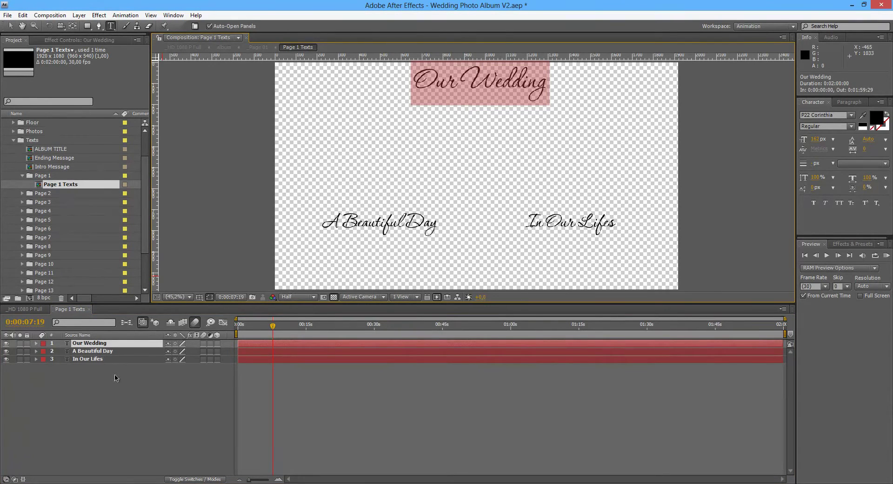
pyautogui.write('Pa')
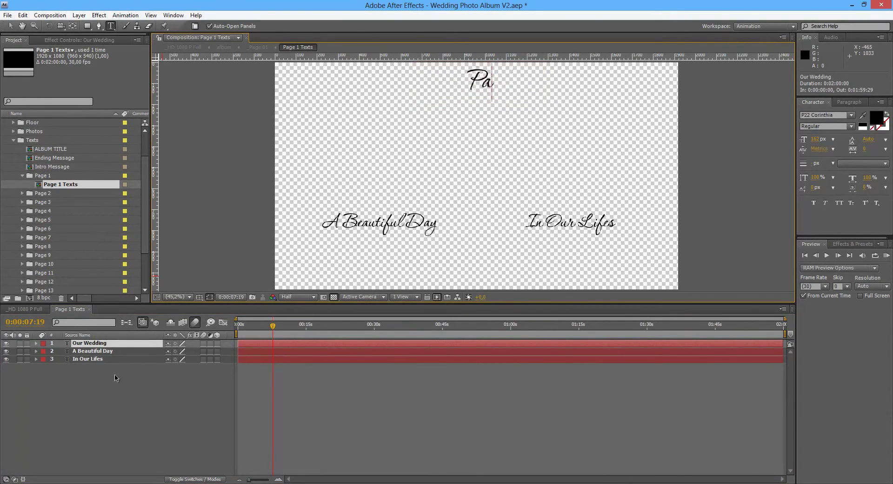
pyautogui.write('ge 1')
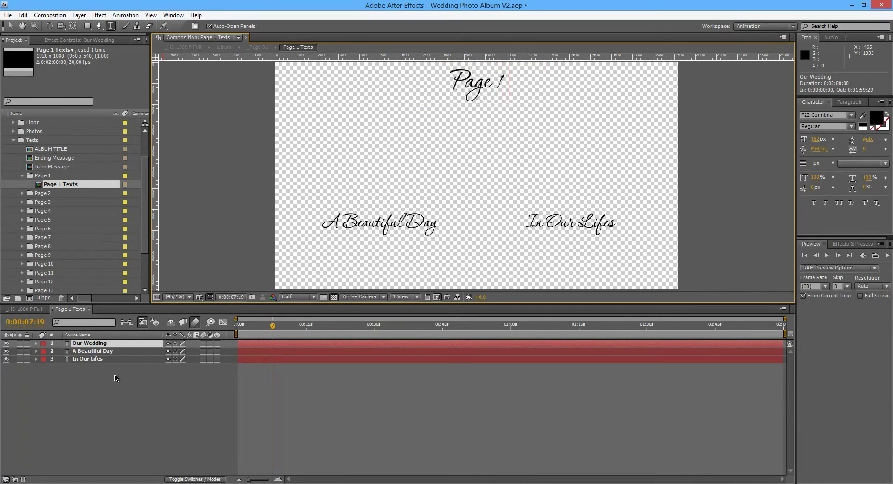
pyautogui.write(' Title')
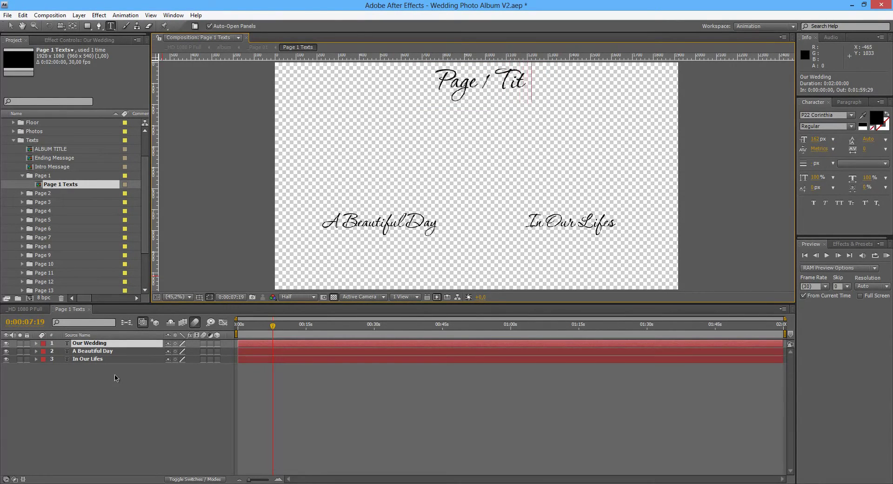
# - Replace the caption in the A Beautiful Day text layer with "Sub Title 1"
pyautogui.click(90, 352)
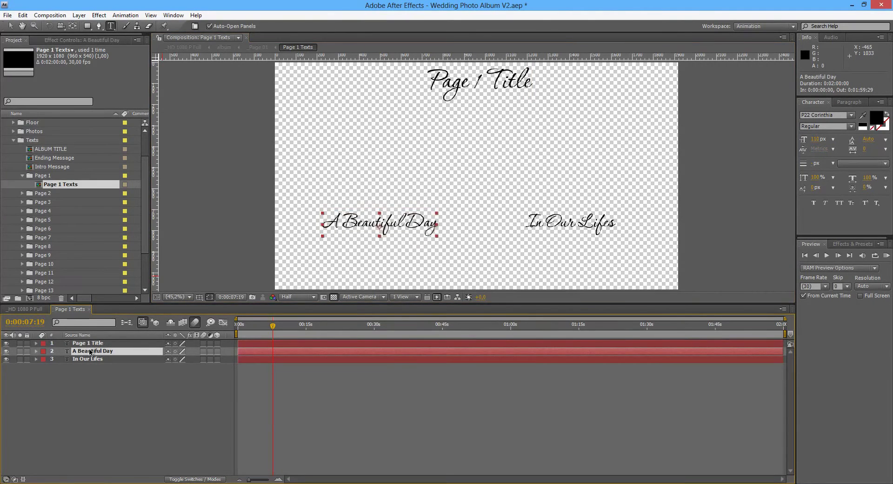
pyautogui.doubleClick(90, 352)
pyautogui.write('Sub')
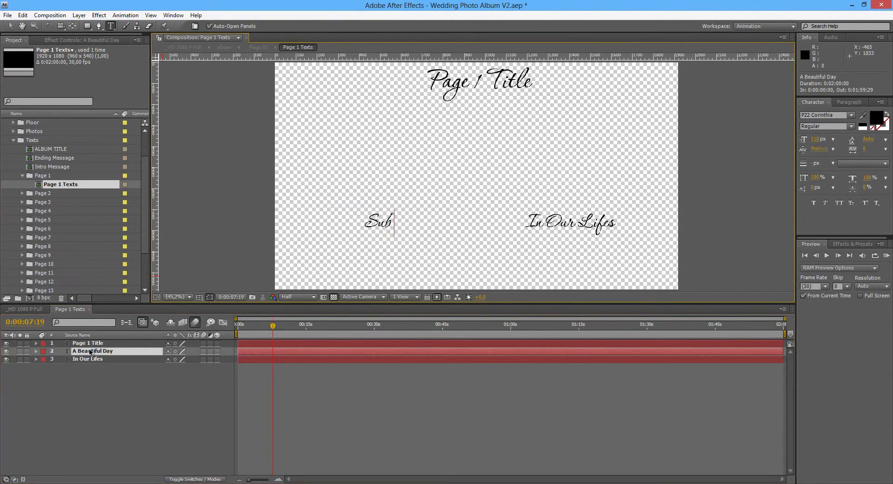
pyautogui.write(' Title')
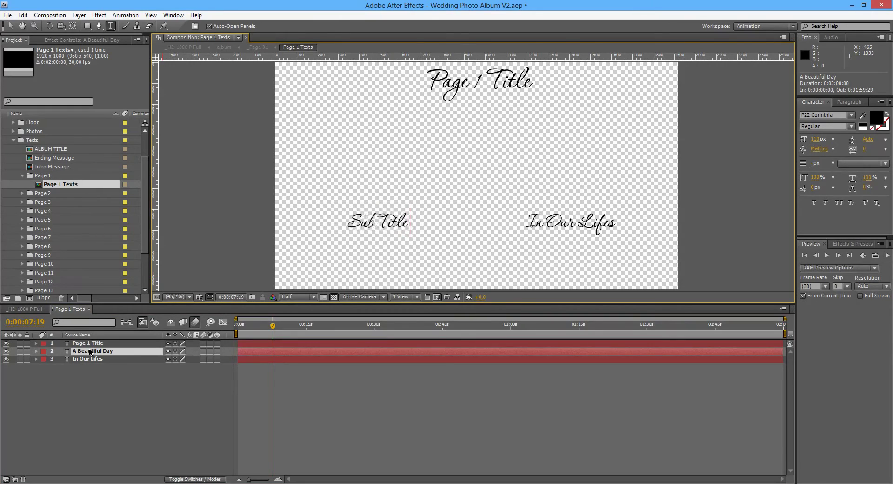
pyautogui.write(' 1')
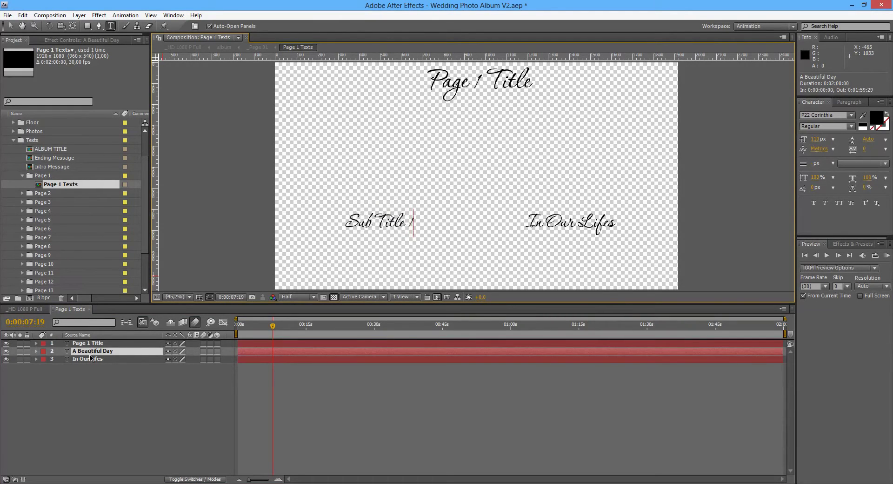
# - Replace the caption in the In Our Lifes text layer with "Sub Title 2" and check it in the _HD 1080 P Full composition
pyautogui.click(91, 359)
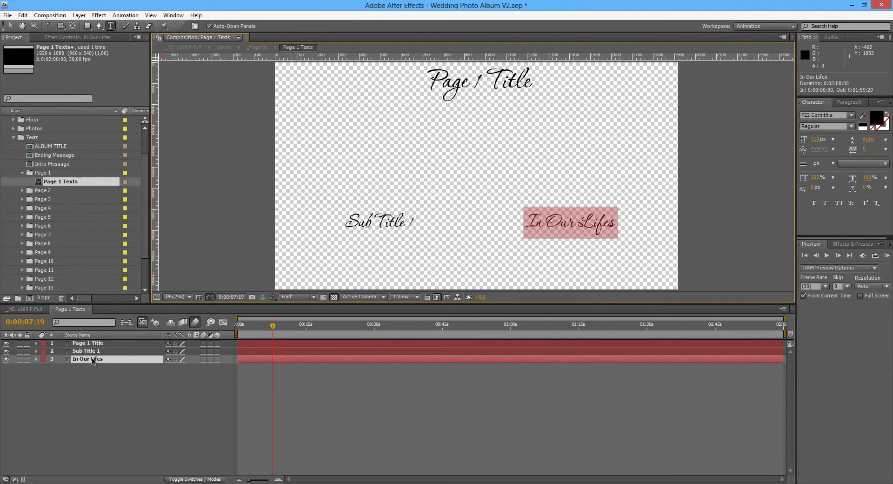
pyautogui.write('Sub Title')
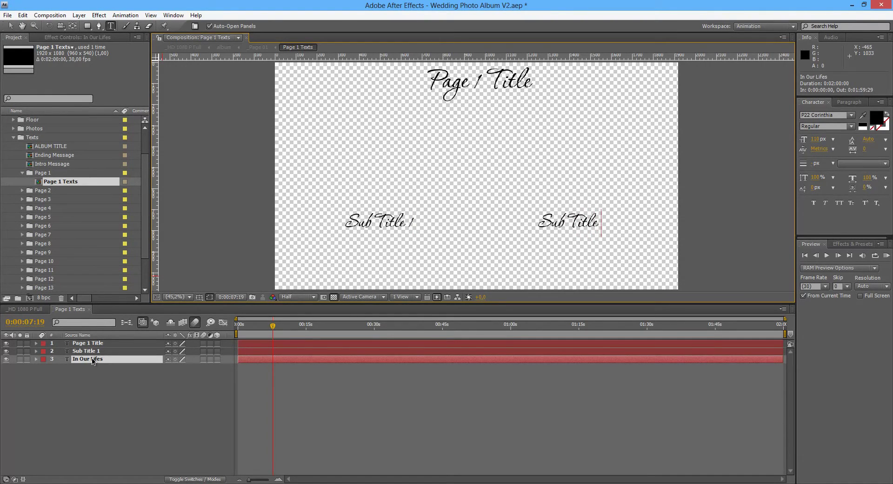
pyautogui.write(' 2')
pyautogui.press('KP_Enter')
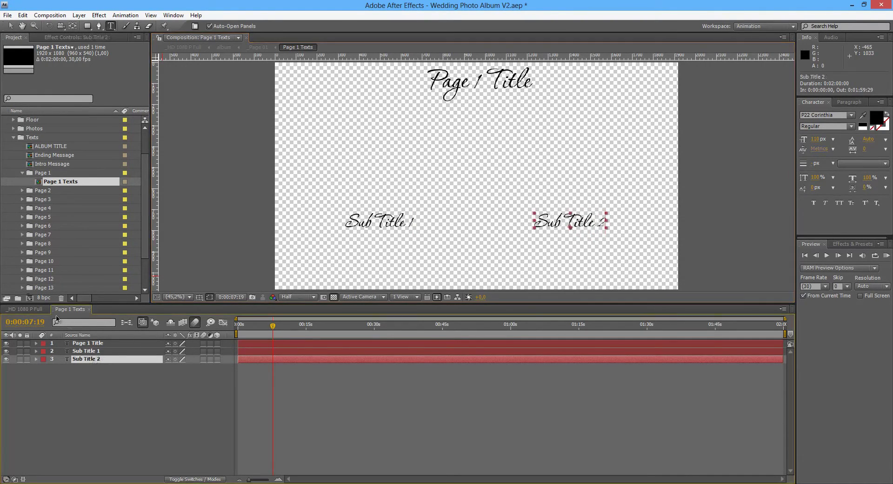
pyautogui.click(36, 308)
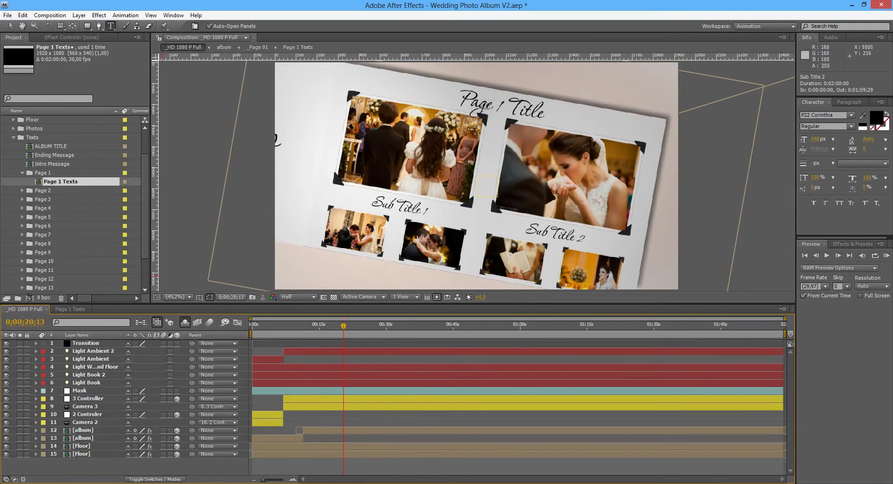
# - In Page 1 Texts, set the Page 1 Title font size to 147 px, raise the text slightly and check it in the main composition
pyautogui.click(65, 309)
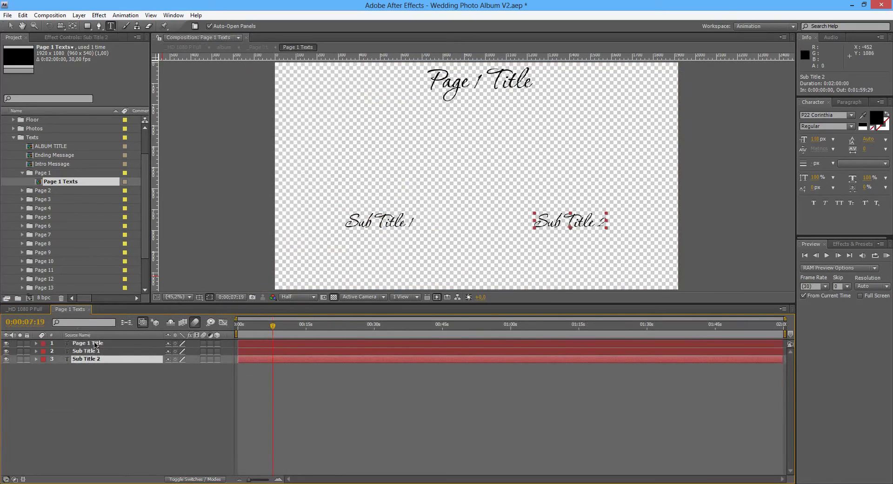
pyautogui.click(93, 343)
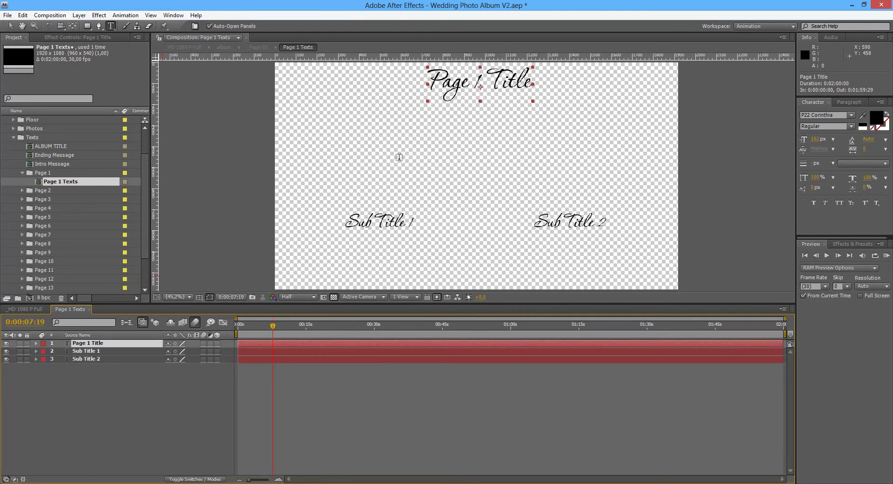
pyautogui.press('Up')
pyautogui.press('Up')
pyautogui.press('Up')
pyautogui.press('Up')
pyautogui.press('Up')
pyautogui.press('Up')
pyautogui.press('Up')
pyautogui.press('Up')
pyautogui.press('Up')
pyautogui.press('Up')
pyautogui.press('Up')
pyautogui.press('Up')
pyautogui.press('Up')
pyautogui.press('Up')
pyautogui.moveTo(813, 140); pyautogui.dragTo(802, 134)
pyautogui.click(9, 26)
pyautogui.moveTo(485, 80); pyautogui.dragTo(485, 78)
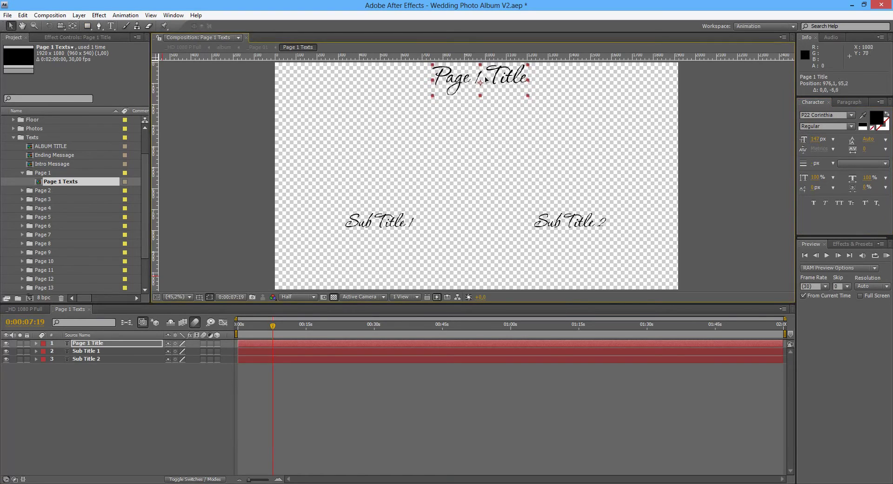
pyautogui.click(26, 309)
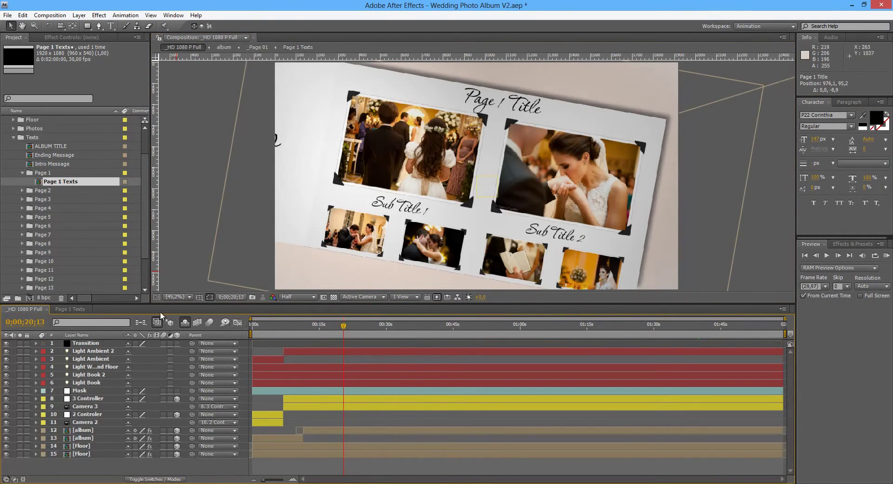
# - Reduce the Page 1 Title font size to 139 px, raise it to about 976.1, 88.6 and check the album page
pyautogui.click(83, 309)
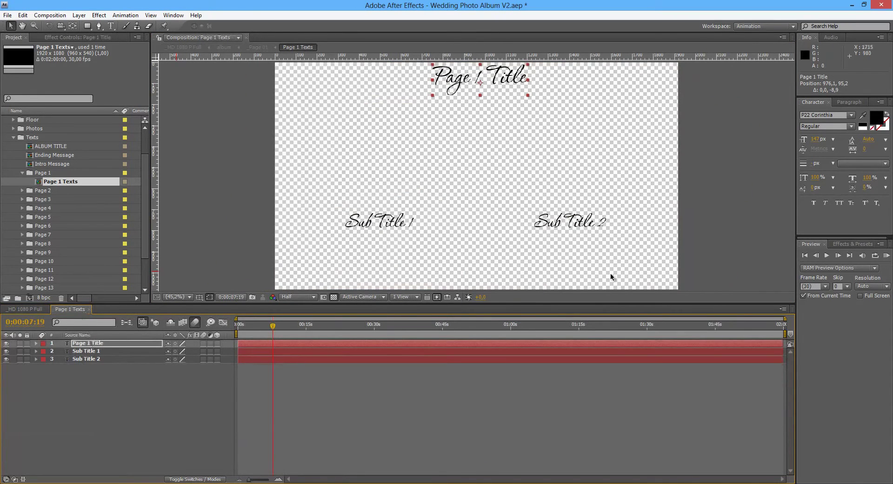
pyautogui.click(817, 141)
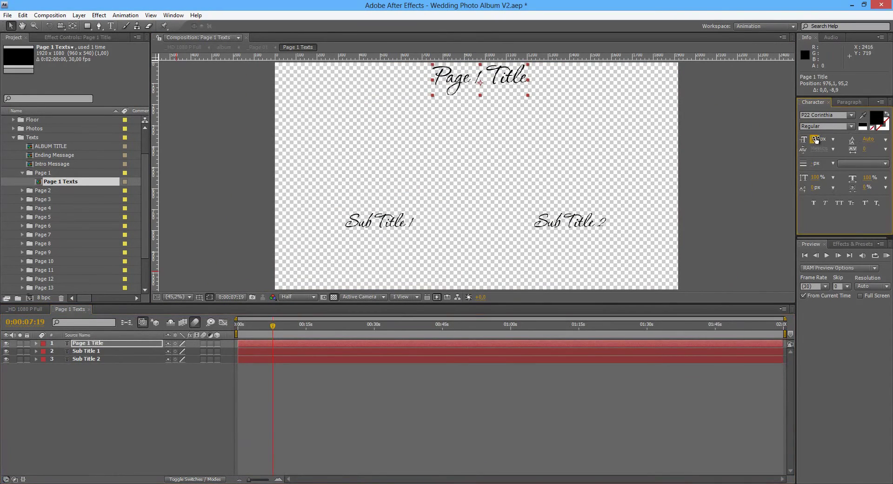
pyautogui.moveTo(814, 138); pyautogui.dragTo(811, 139)
pyautogui.moveTo(501, 79); pyautogui.dragTo(502, 77)
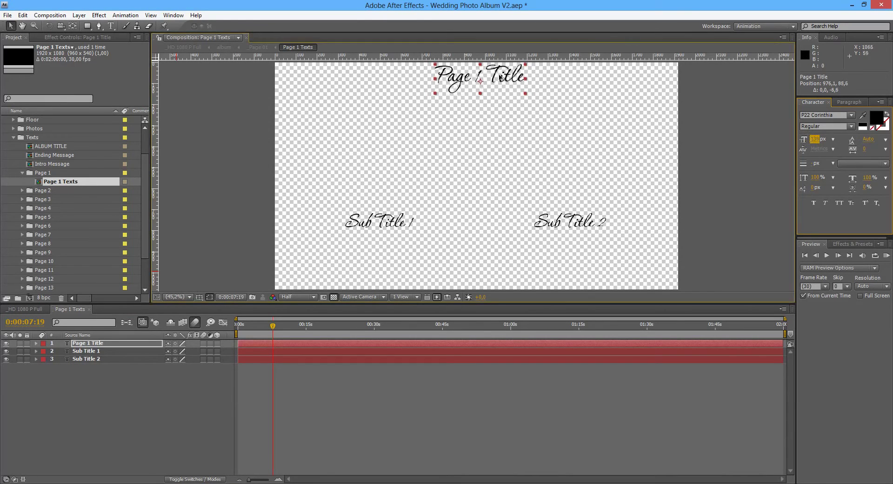
pyautogui.click(38, 309)
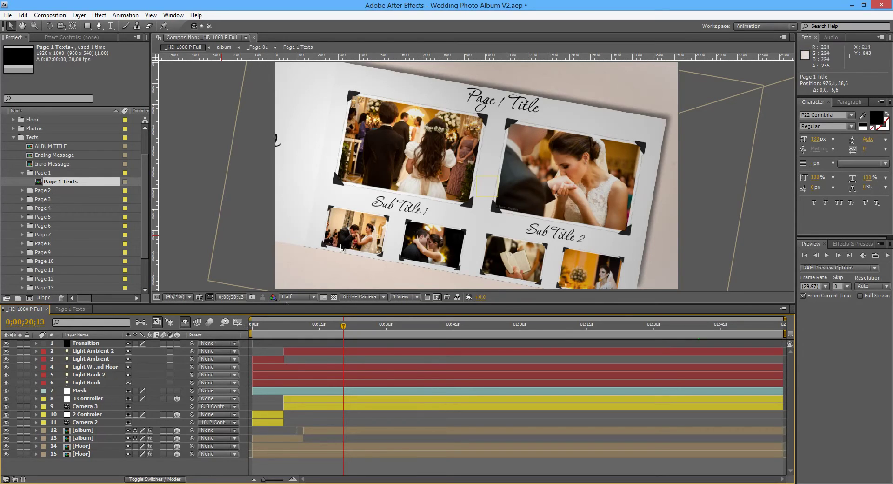
# - Move the main composition's time to 0;00;24;18 and examine which text compositions in the Page 2 folder match the page's captions
pyautogui.click(22, 173)
pyautogui.click(22, 182)
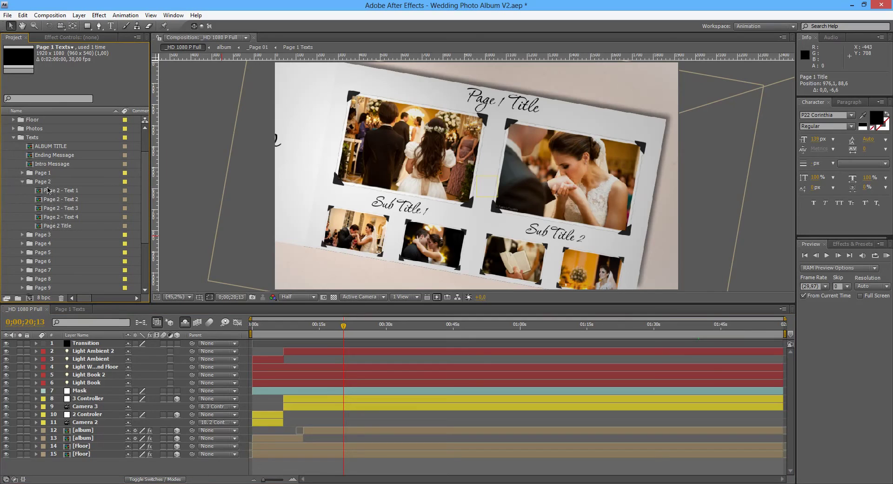
pyautogui.moveTo(354, 328); pyautogui.dragTo(361, 329)
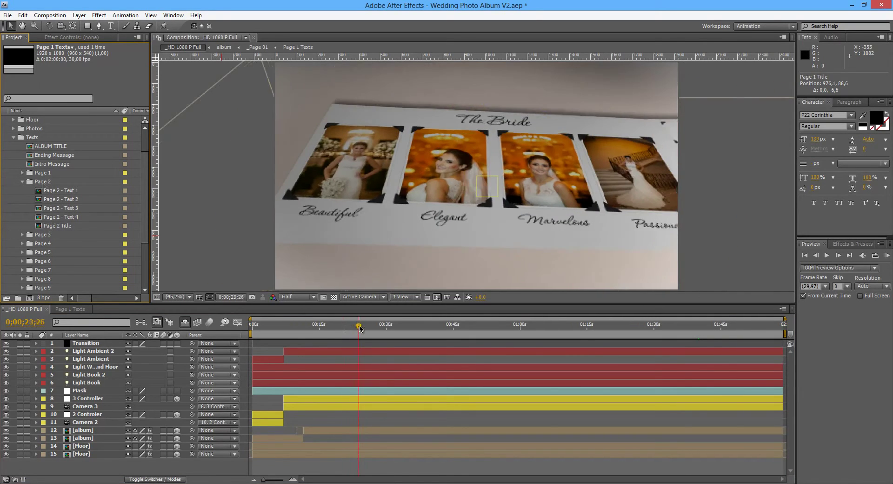
pyautogui.click(60, 226)
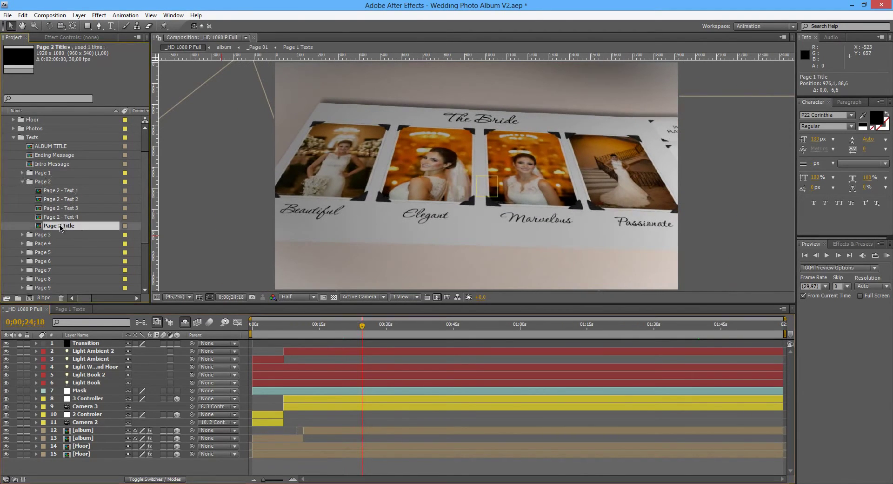
pyautogui.click(71, 191)
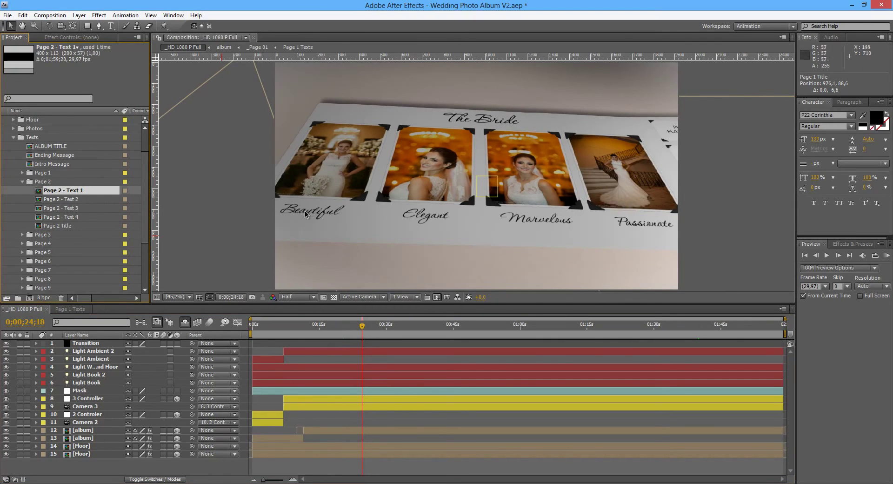
pyautogui.click(65, 200)
pyautogui.click(23, 182)
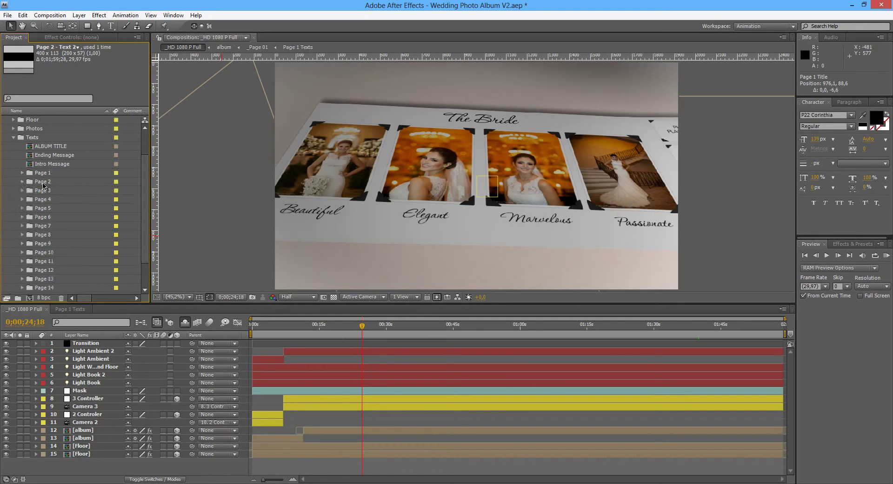
pyautogui.scroll(-2, 56, 199)
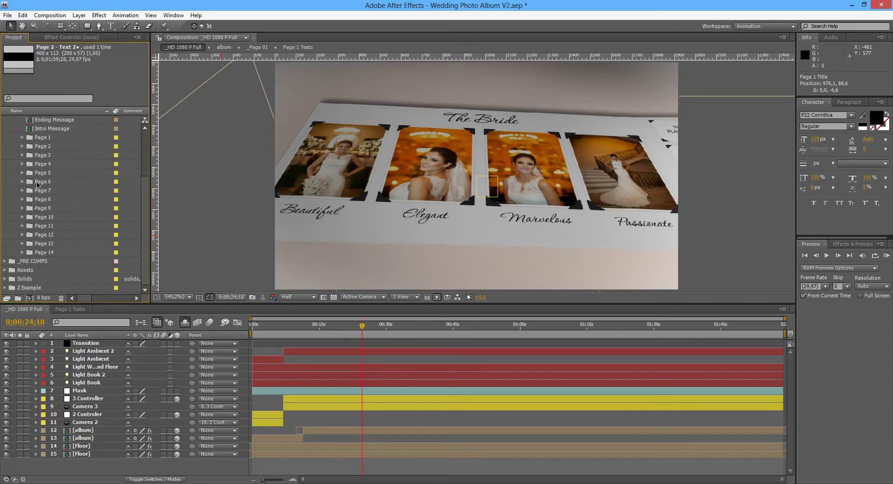
pyautogui.scroll(3, 36, 163)
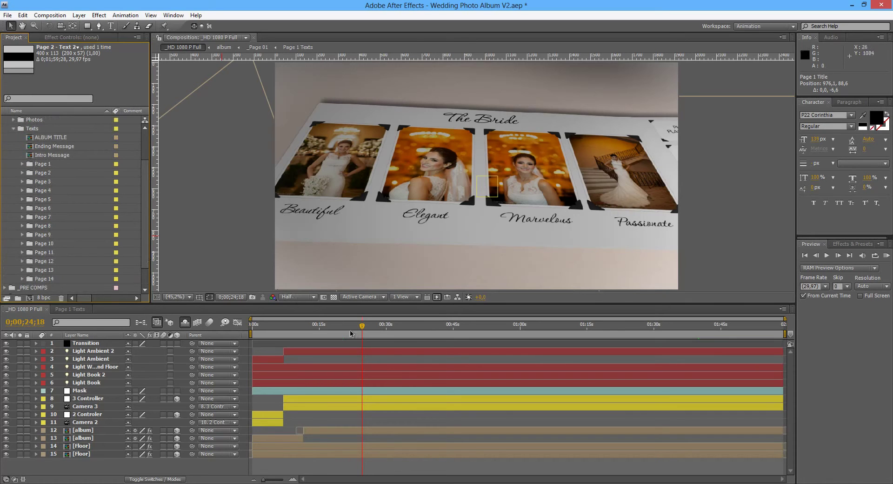
# - Return the main composition to 0;00;20;16, then duplicate Sub Title 1 in Page 1 Texts and place the copy between the two captions
pyautogui.moveTo(364, 329); pyautogui.dragTo(344, 327)
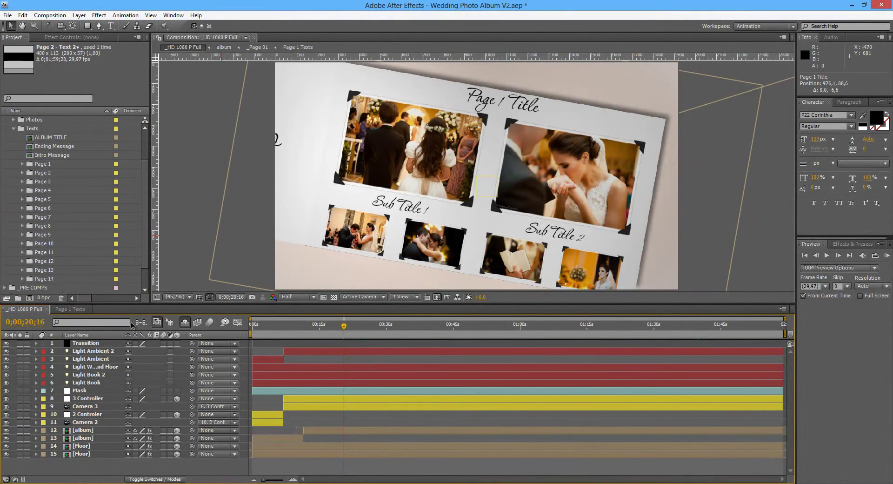
pyautogui.click(70, 308)
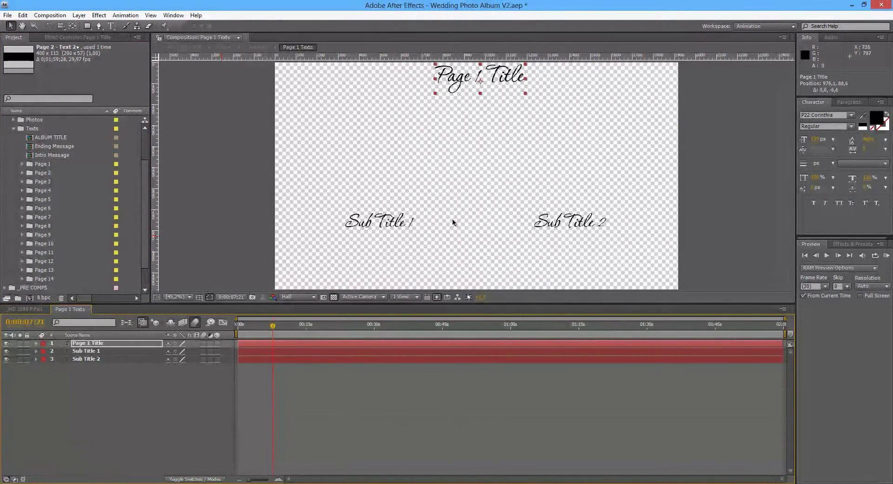
pyautogui.click(100, 352)
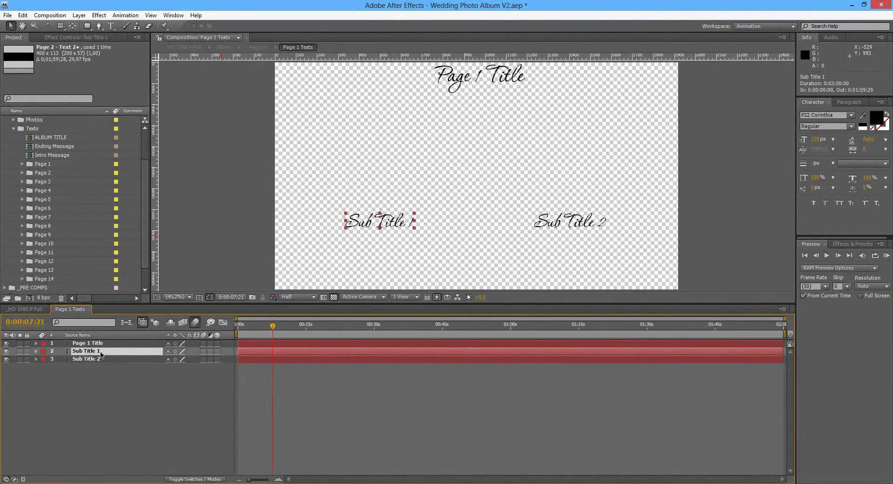
pyautogui.hotkey('ctrl', 'd')
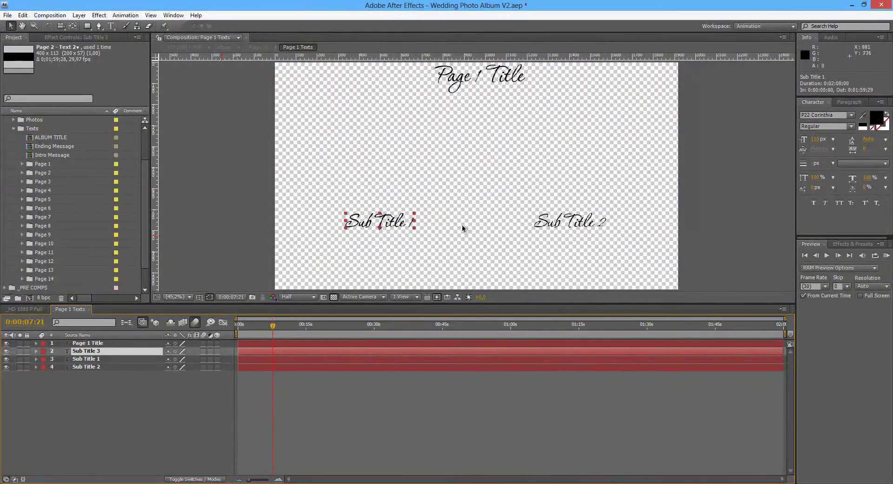
pyautogui.moveTo(397, 222); pyautogui.dragTo(487, 224)
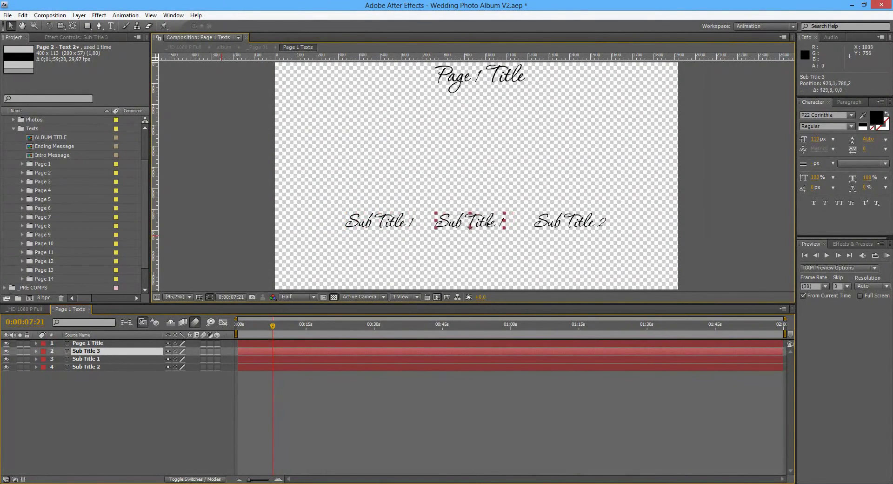
# - Replace the duplicated caption's text with "Midle Text" and check it in the _HD 1080 P Full composition
pyautogui.press('Return')
pyautogui.doubleClick(96, 352)
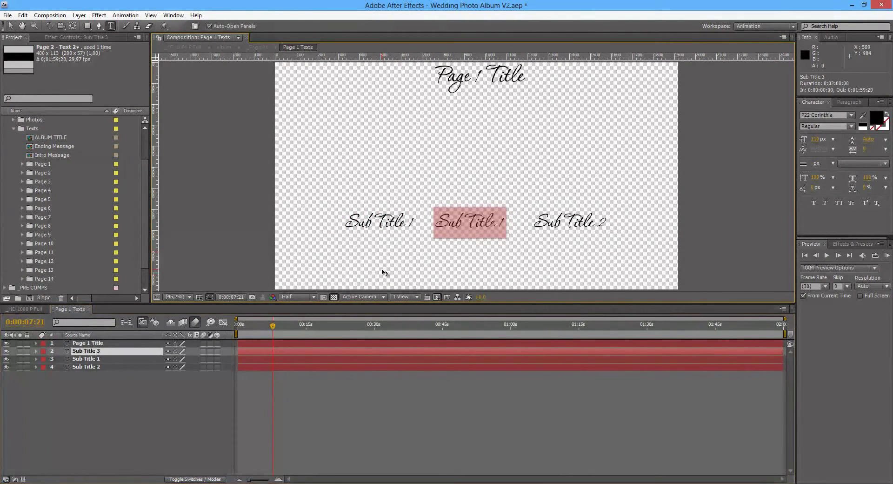
pyautogui.write('Middle')
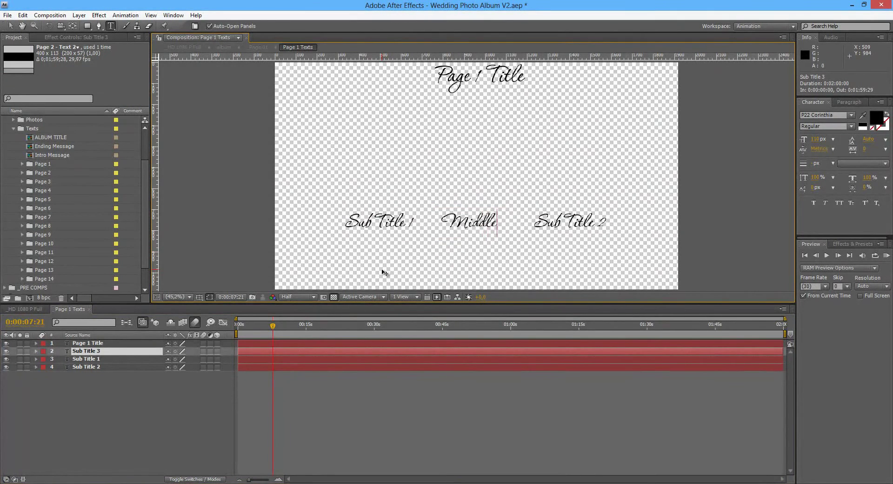
pyautogui.press('BackSpace')
pyautogui.press('BackSpace')
pyautogui.press('BackSpace')
pyautogui.press('BackSpace')
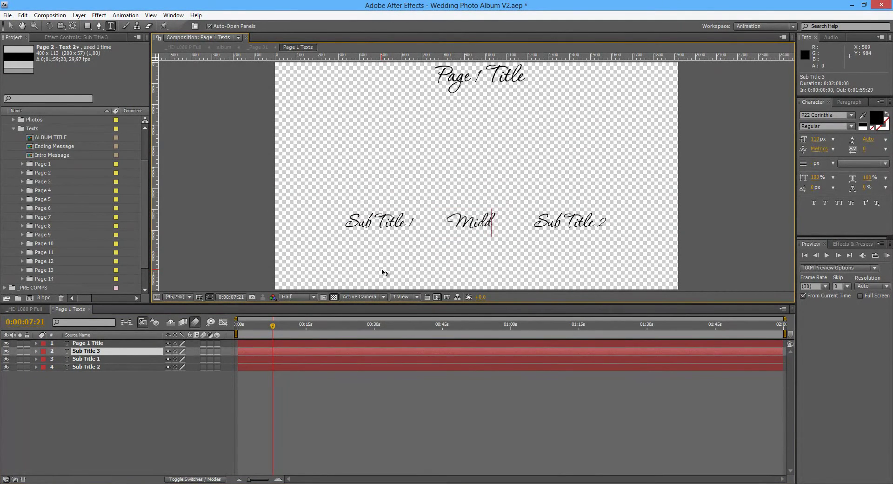
pyautogui.write('dle Text')
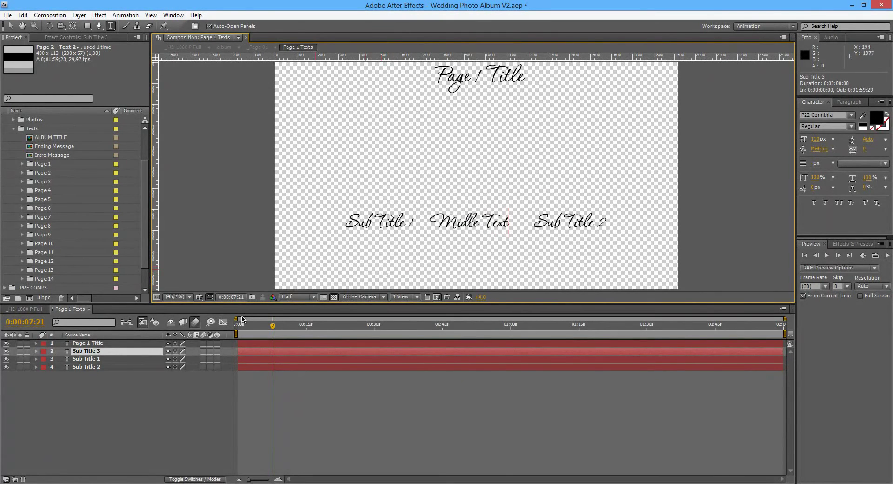
pyautogui.click(134, 394)
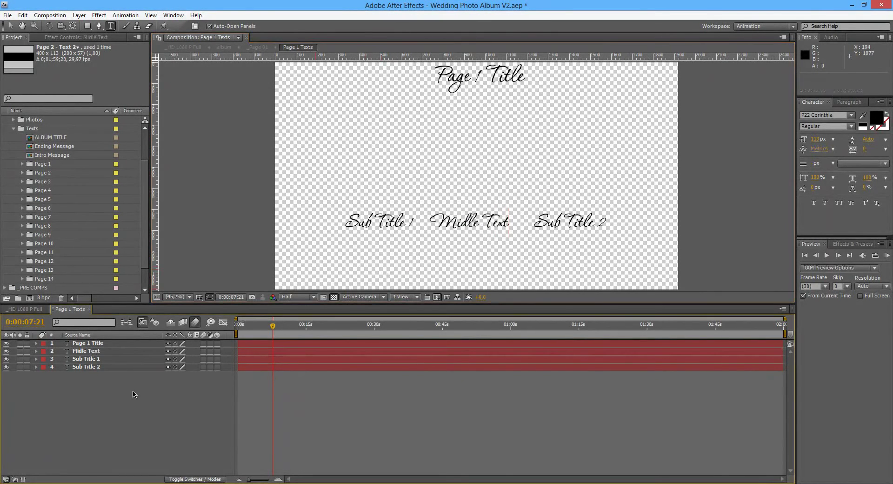
pyautogui.click(22, 308)
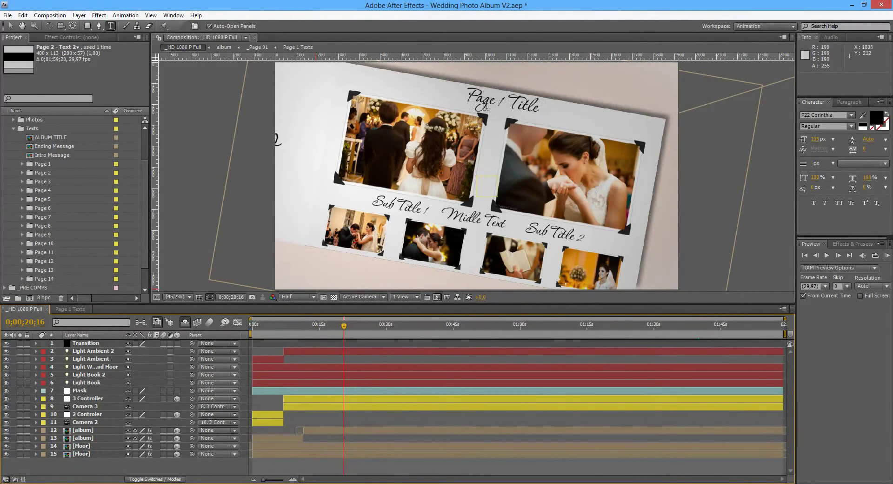
# - In Page 1 Texts, move the Page 1 Title horizontally above Sub Title 1, to about 451.5, 88.6
pyautogui.click(71, 309)
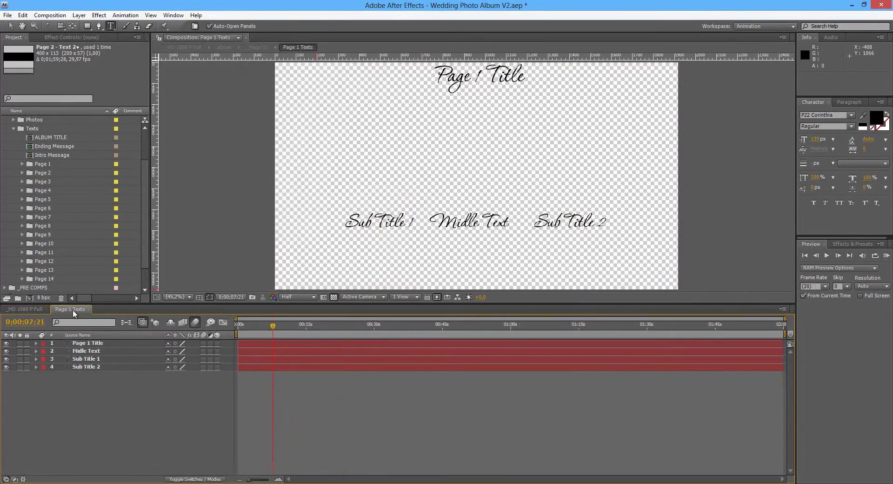
pyautogui.click(92, 346)
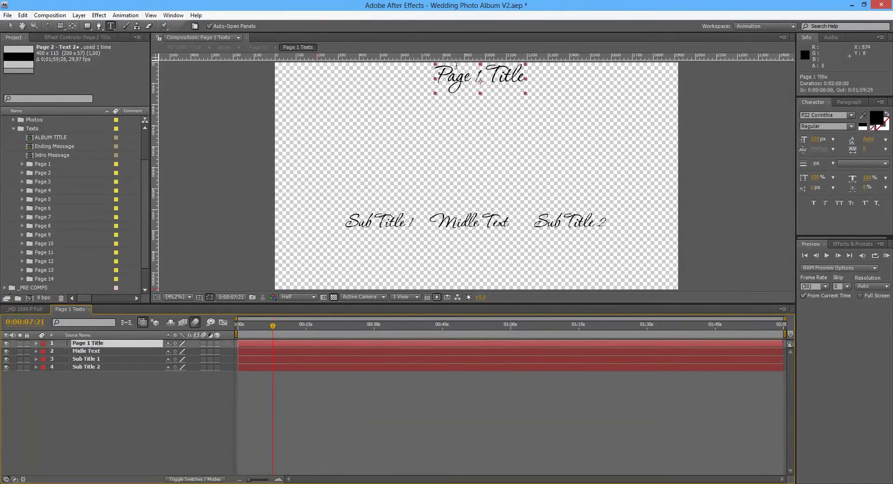
pyautogui.click(11, 26)
pyautogui.moveTo(506, 82); pyautogui.dragTo(396, 83)
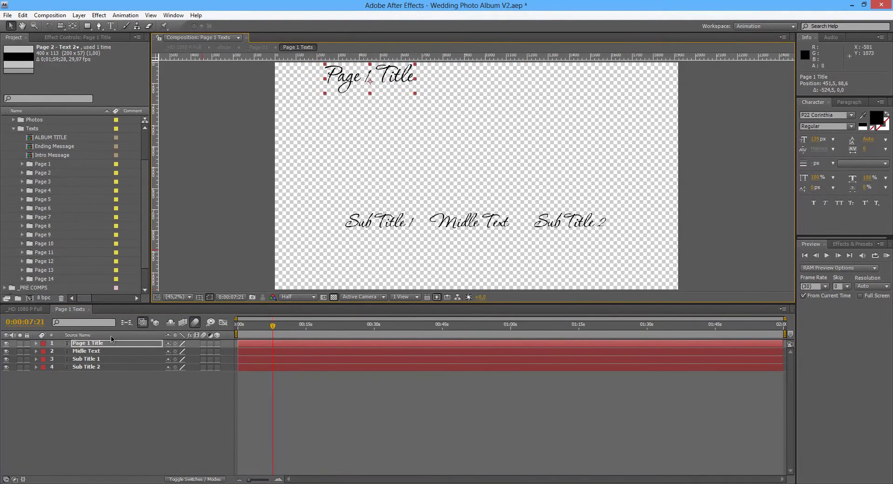
# - Duplicate the Page 1 Title layer and move the copy level with the original above Sub Title 2, to about 1447.4, 88.6
pyautogui.hotkey('ctrl', 'd')
pyautogui.moveTo(397, 77); pyautogui.dragTo(606, 87)
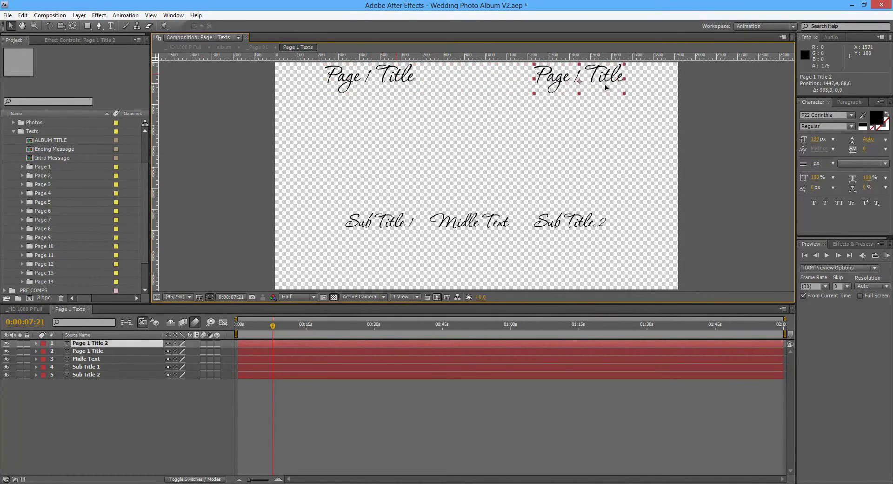
pyautogui.press('Return')
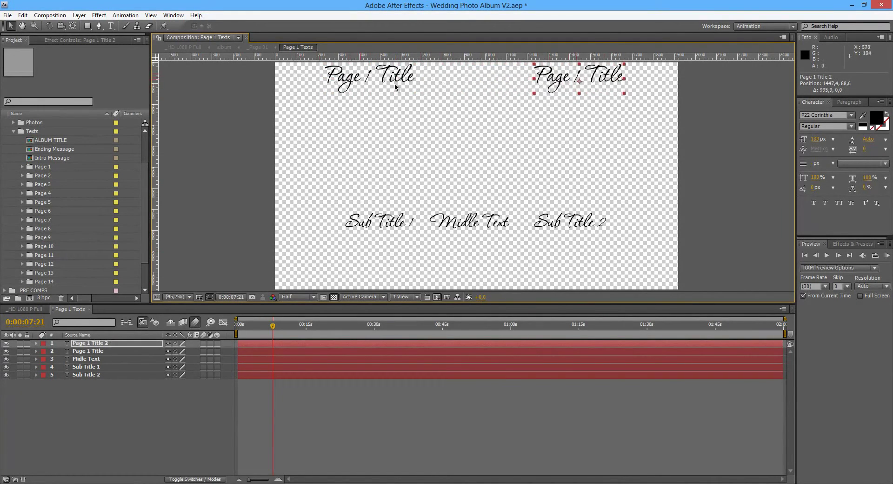
# - Edit the duplicated title above Sub Title 2 in Page 1 Texts to read "Page 1 Title 2"
pyautogui.doubleClick(100, 345)
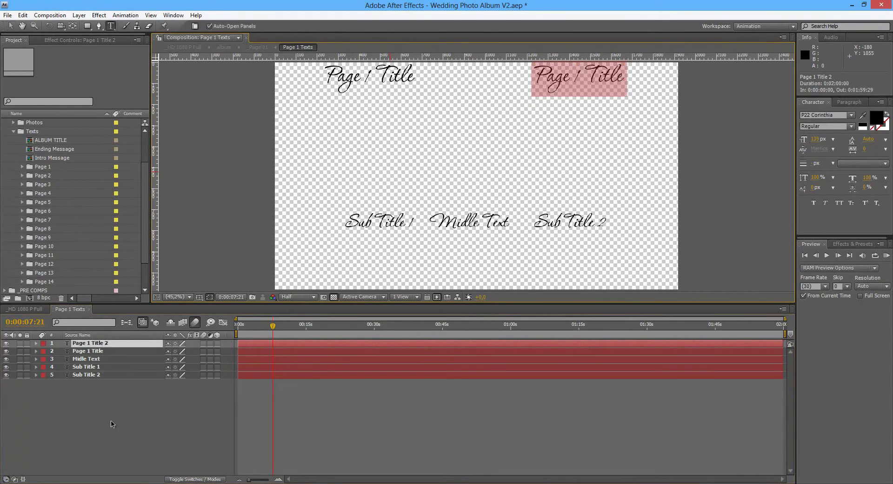
pyautogui.press('End')
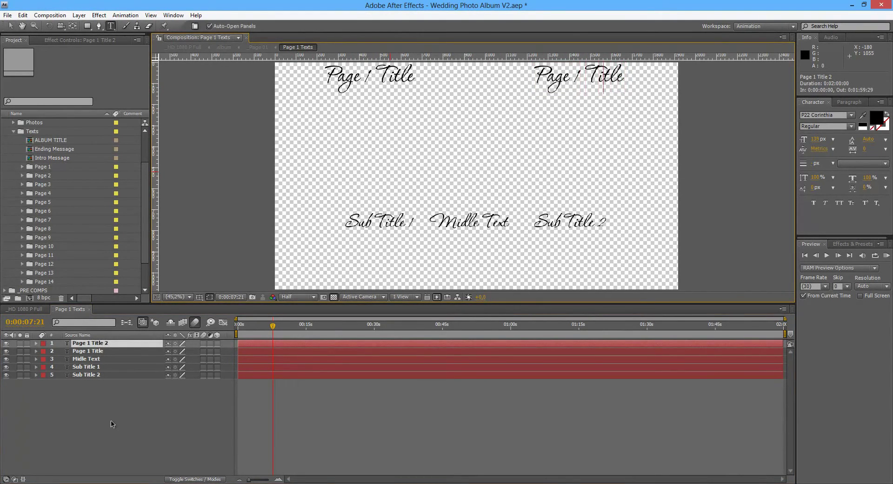
pyautogui.write('2')
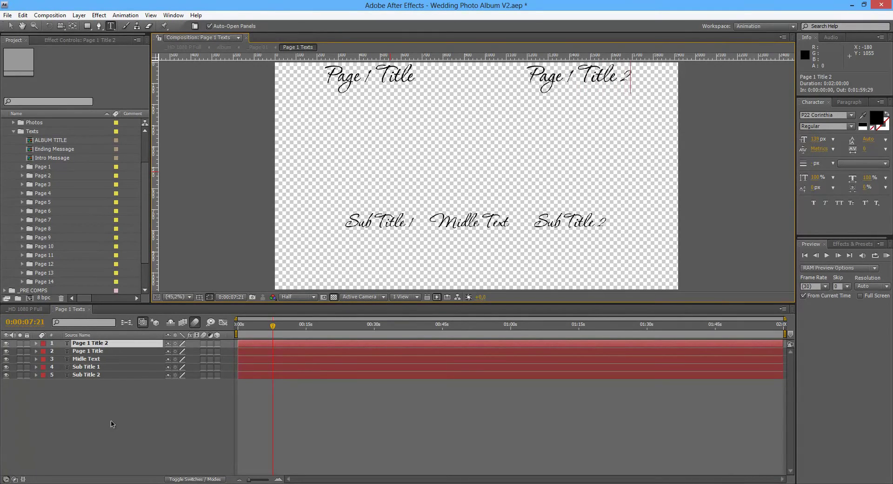
# - Change the original Page 1 Title text to "Page 1 Title 1" and check it in the _HD 1080 P Full composition
pyautogui.click(95, 351)
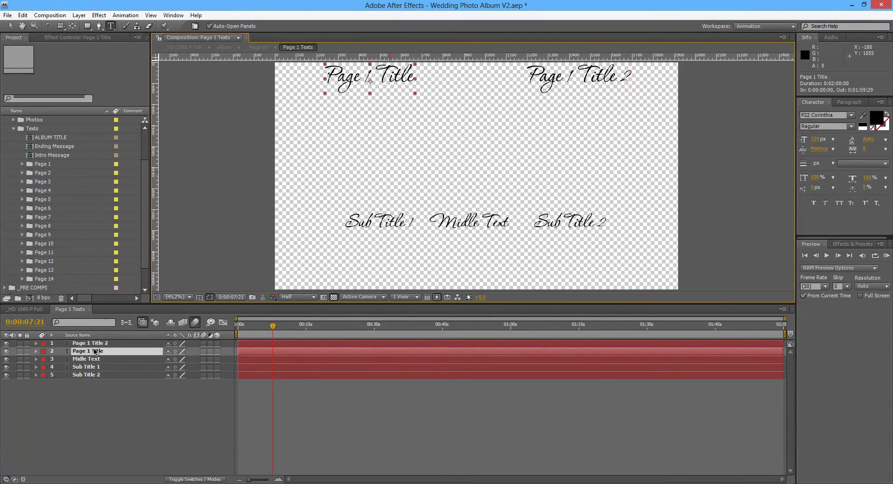
pyautogui.doubleClick(94, 351)
pyautogui.press('End')
pyautogui.write('1')
pyautogui.click(26, 309)
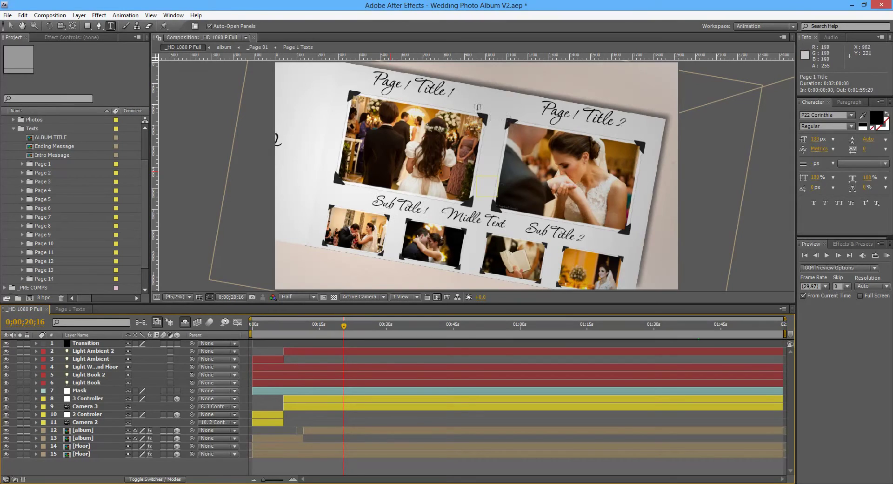
# - In Page 1 Texts, shift Page 1 Title 1 horizontally to about 491.4, 88.6, checking its placement in _HD 1080 P Full
pyautogui.click(10, 25)
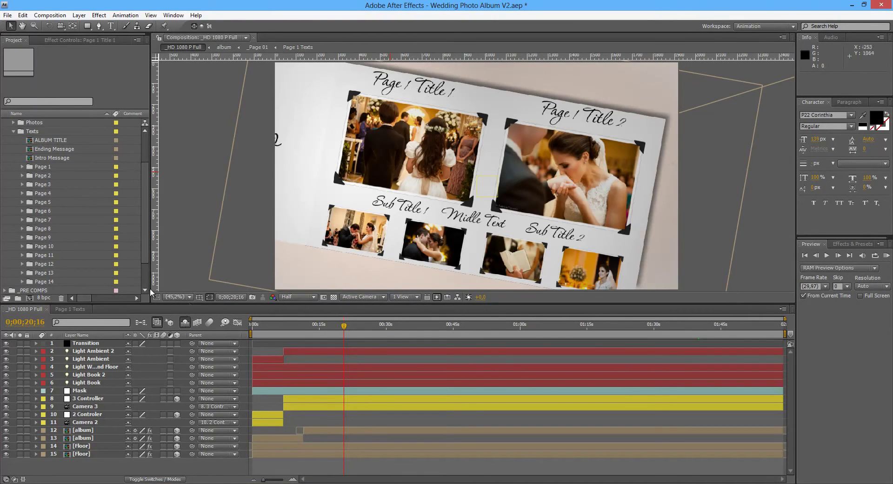
pyautogui.click(71, 309)
pyautogui.moveTo(389, 77); pyautogui.dragTo(396, 78)
pyautogui.click(24, 309)
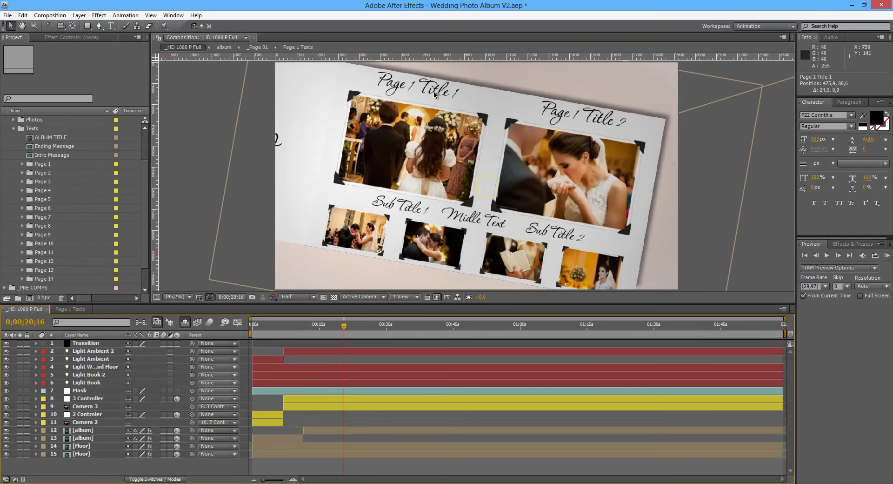
pyautogui.click(74, 309)
pyautogui.moveTo(390, 78); pyautogui.dragTo(393, 78)
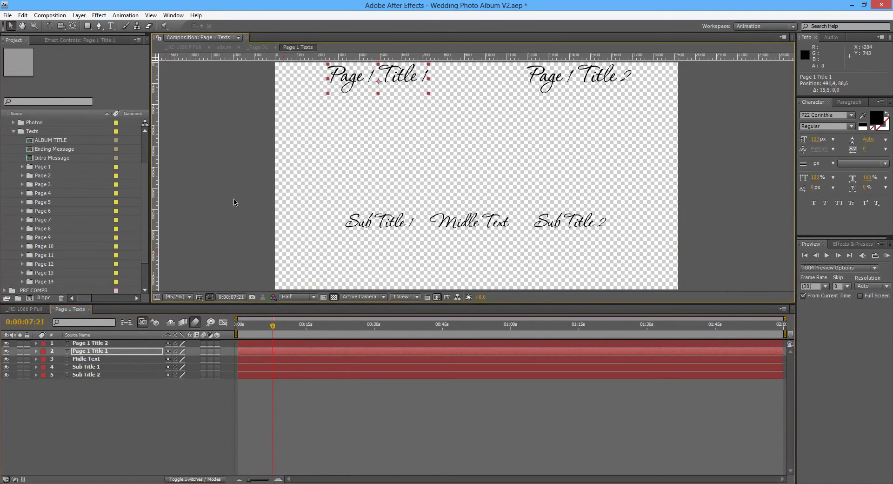
pyautogui.click(24, 309)
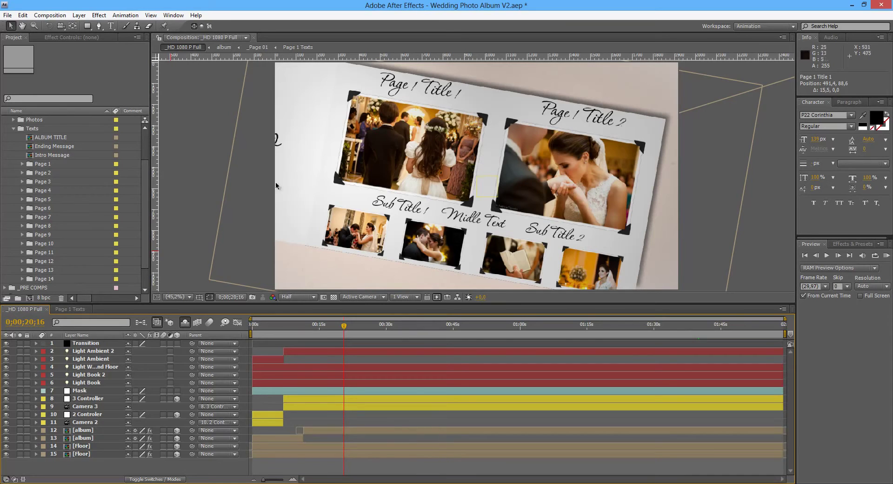
# - Advance the main composition past The Bride page to the Bride's Accessories page at 0;00;28;04
pyautogui.moveTo(348, 329); pyautogui.dragTo(354, 329)
pyautogui.moveTo(354, 330); pyautogui.dragTo(365, 329)
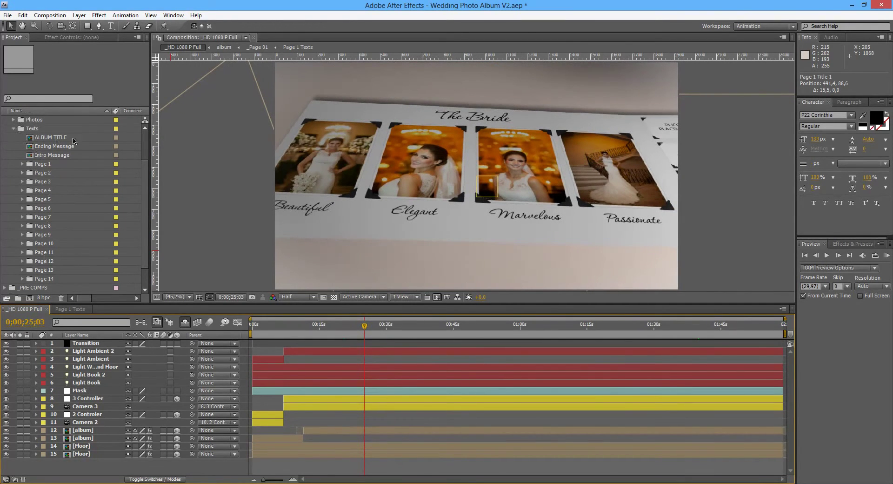
pyautogui.click(365, 326)
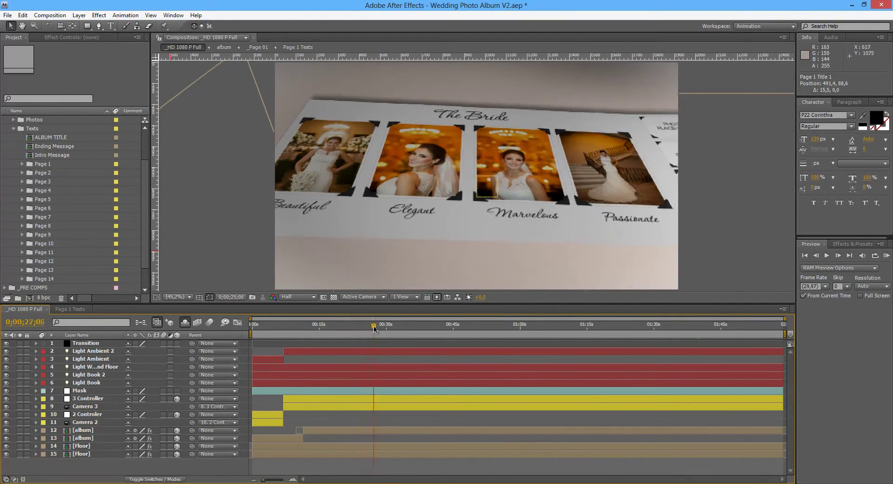
pyautogui.moveTo(373, 330); pyautogui.dragTo(378, 329)
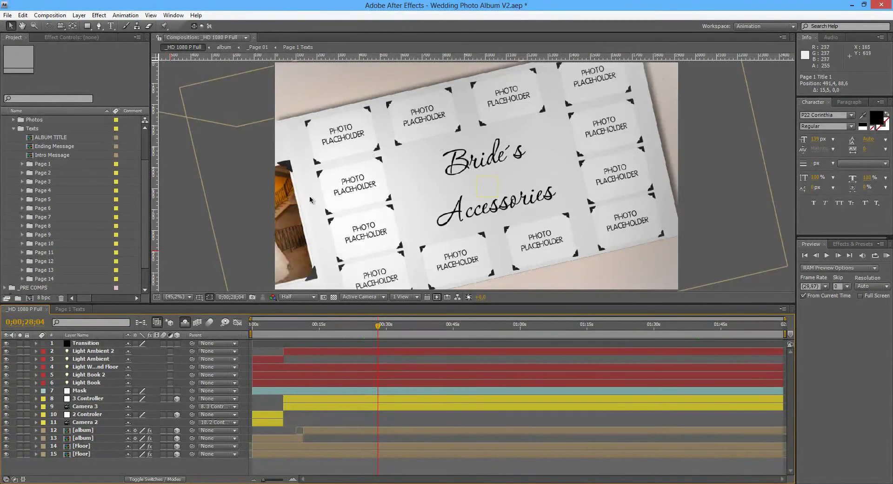
# - Delete the Z Example folder from the project and close the Page 1 Texts composition
pyautogui.click(13, 129)
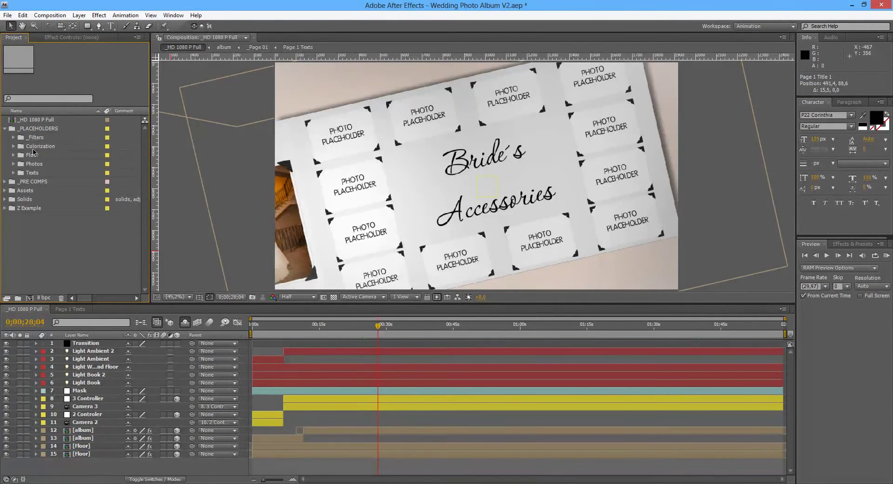
pyautogui.click(40, 213)
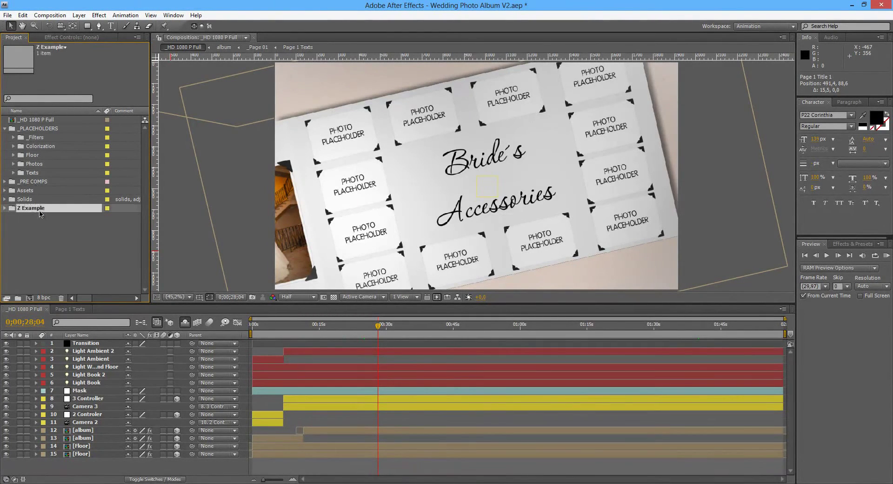
pyautogui.press('Delete')
pyautogui.click(507, 277)
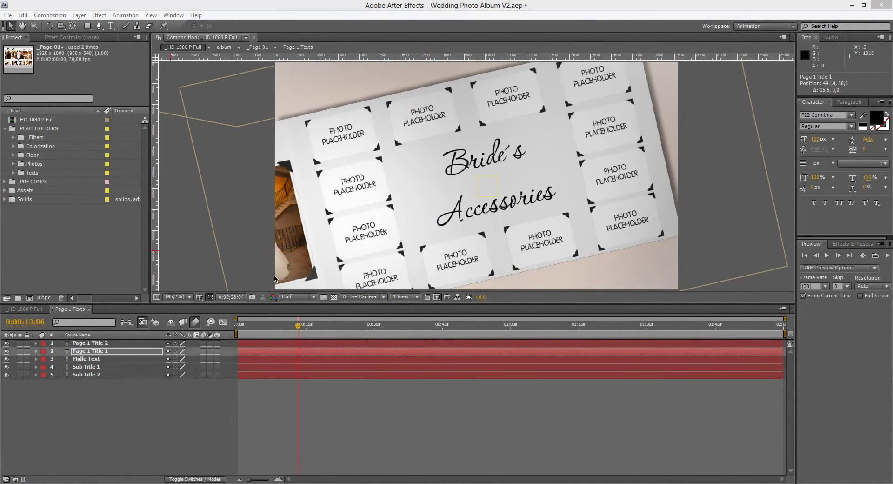
pyautogui.click(91, 309)
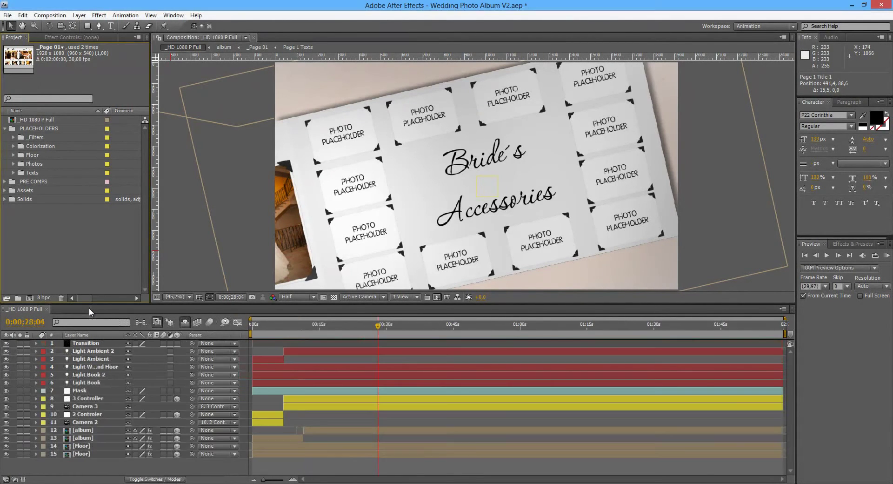
# - Move the main composition to 0;00;25;13, then open _Page 01 from the Book folder inside _PRE COMPS
pyautogui.moveTo(378, 328)
pyautogui.mouseDown()
pyautogui.moveTo(332, 325)
pyautogui.moveTo(365, 325)
pyautogui.mouseUp()
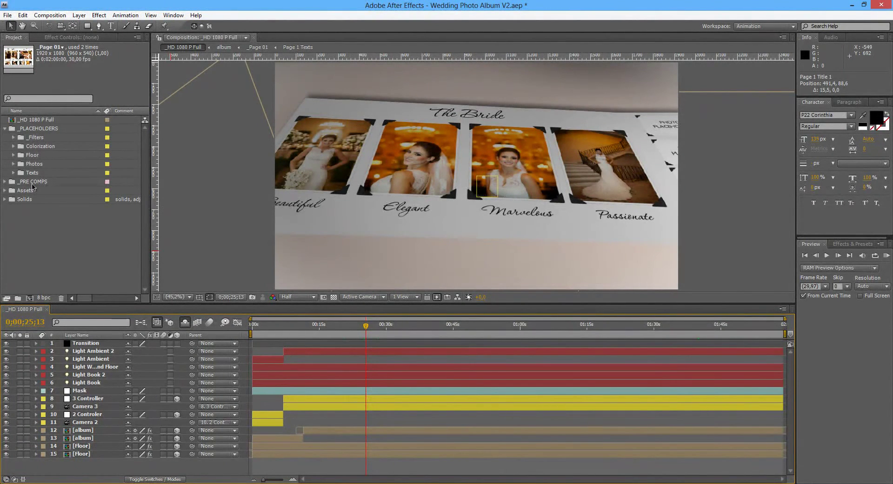
pyautogui.click(32, 182)
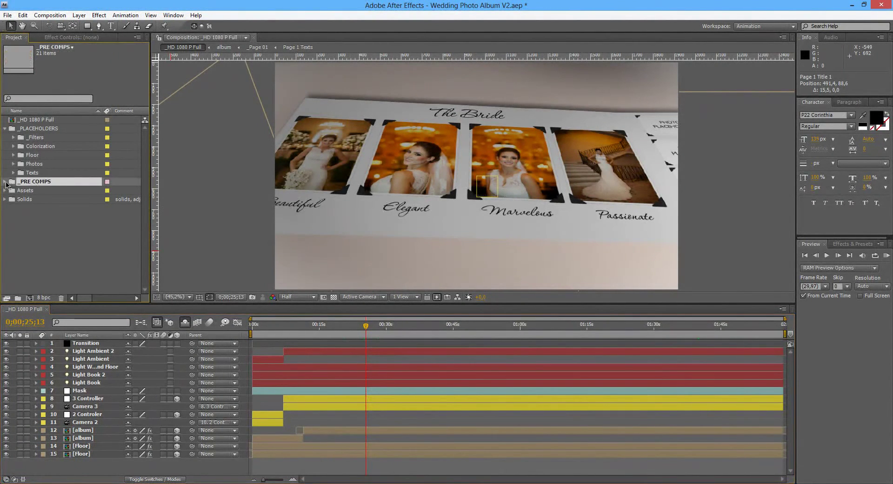
pyautogui.click(5, 128)
pyautogui.click(5, 137)
pyautogui.click(29, 147)
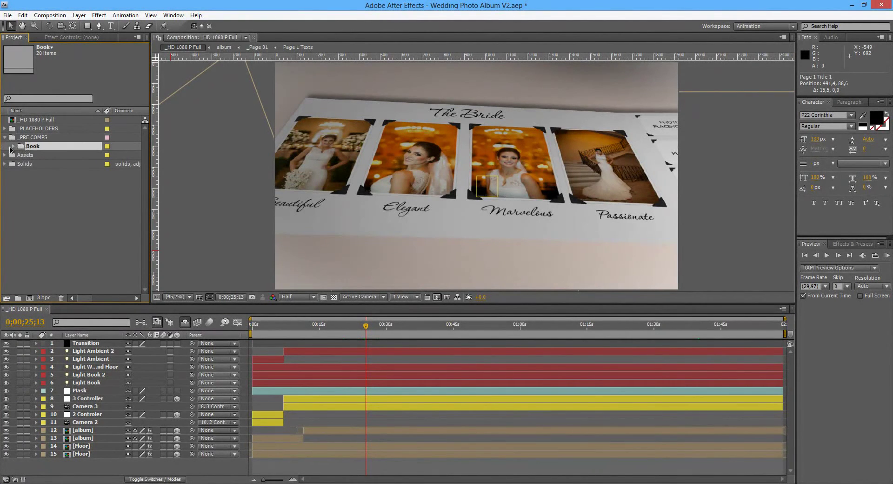
pyautogui.click(14, 147)
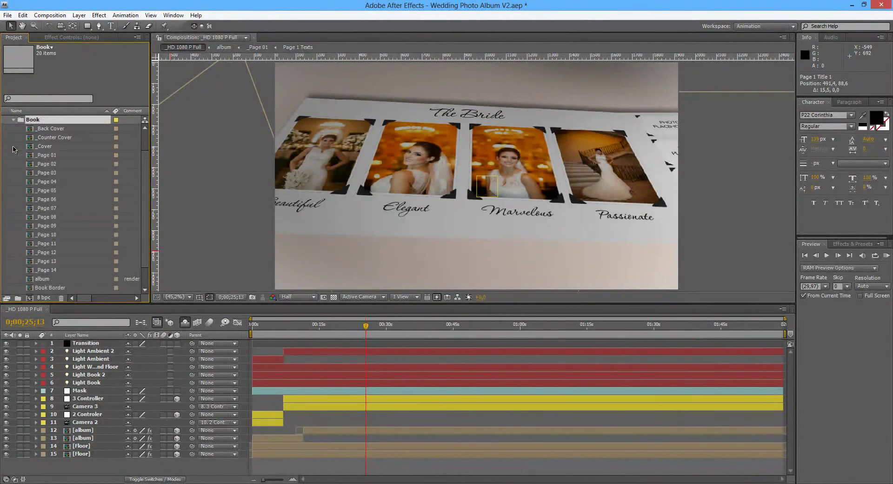
pyautogui.scroll(-1, 66, 206)
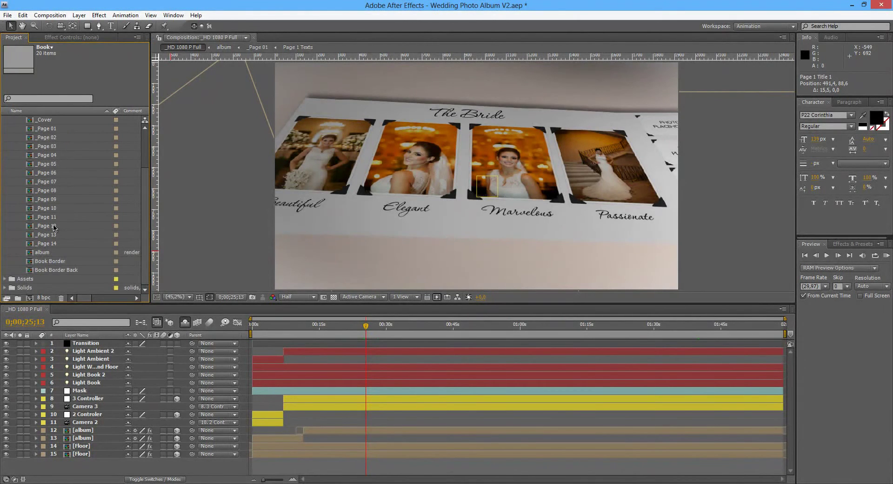
pyautogui.scroll(2, 55, 227)
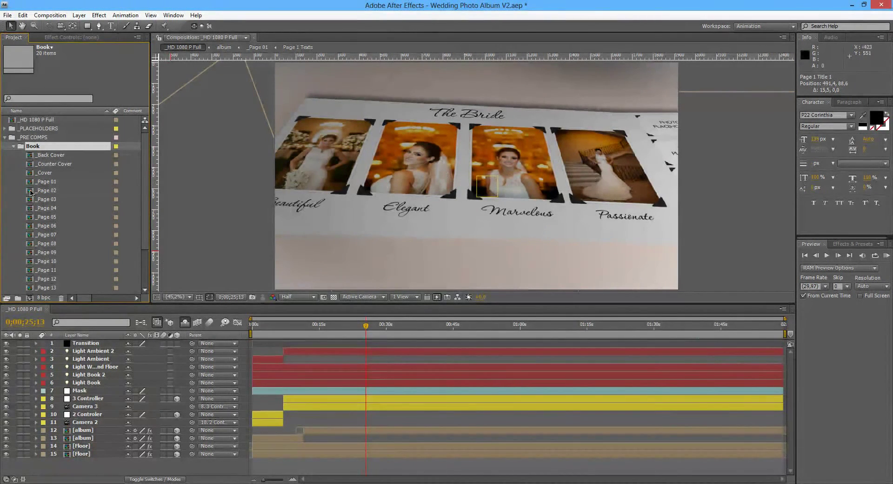
pyautogui.scroll(-1, 59, 175)
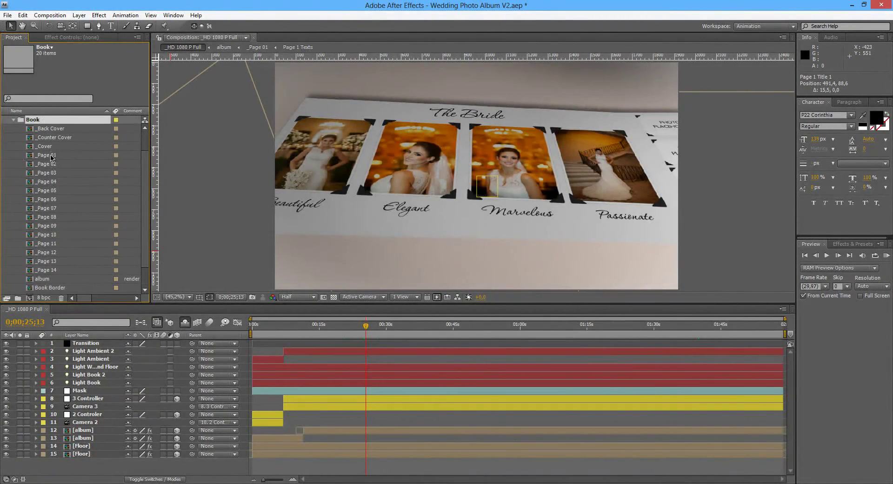
pyautogui.doubleClick(51, 158)
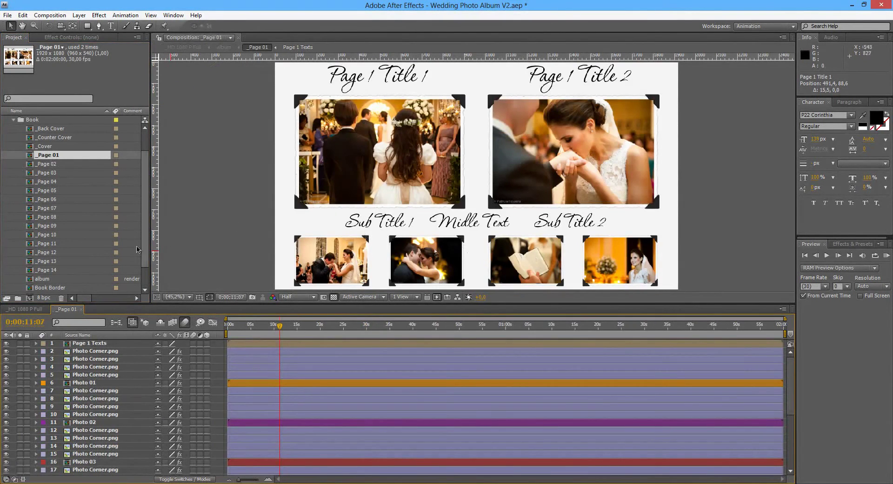
# - Hide the four Photo Corner layers above Photo 01, check the page at 0;00;19;27 in _HD 1080 P Full, and restore them
pyautogui.scroll(-5, 102, 383)
pyautogui.scroll(5, 102, 383)
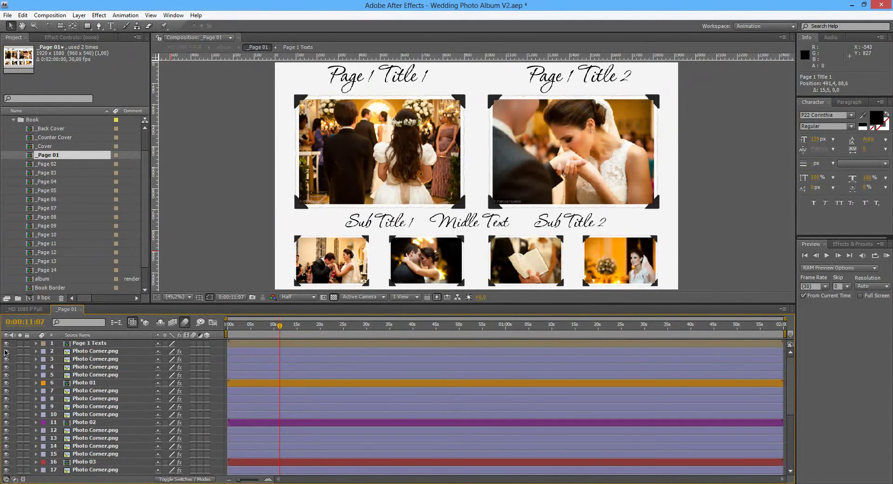
pyautogui.moveTo(6, 353); pyautogui.dragTo(6, 375)
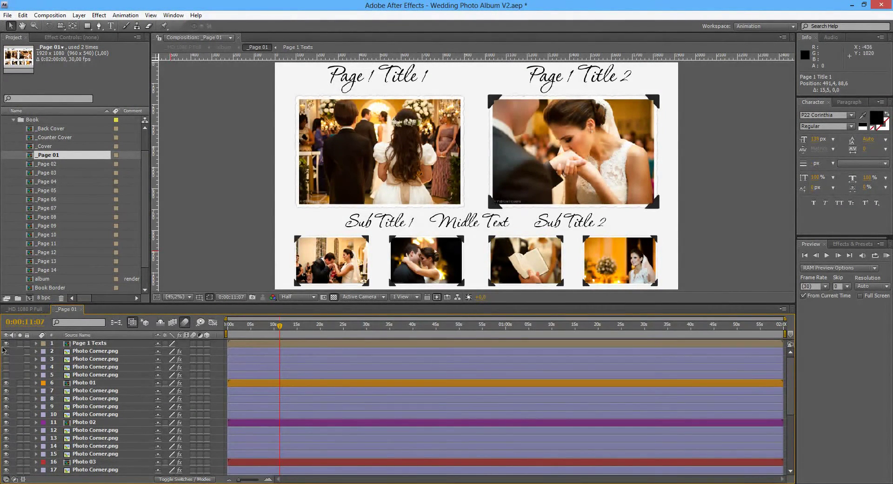
pyautogui.click(13, 309)
pyautogui.moveTo(365, 326); pyautogui.dragTo(341, 326)
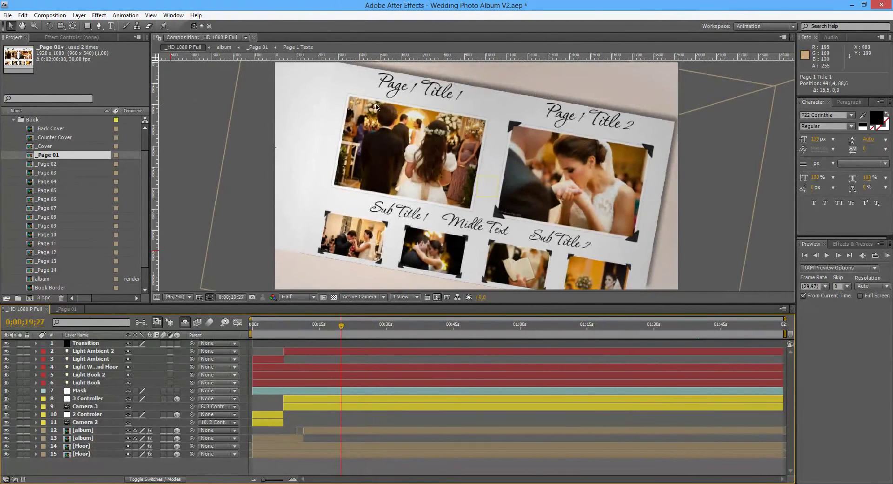
pyautogui.click(72, 307)
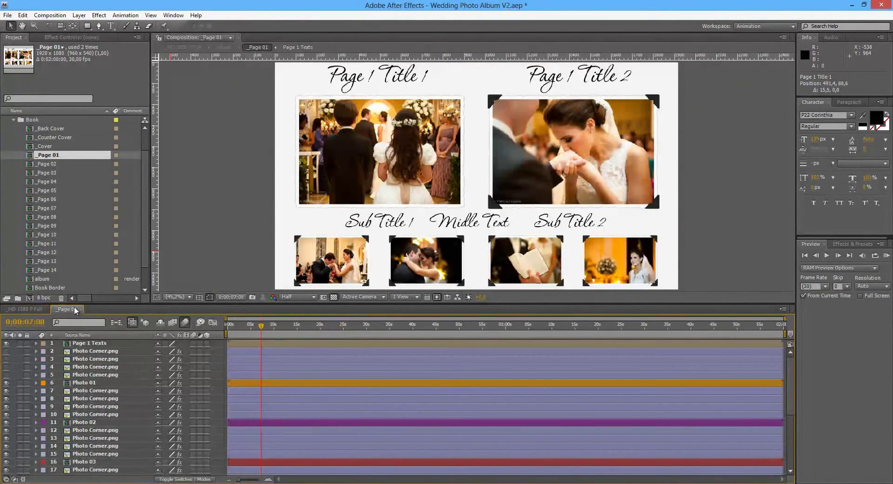
pyautogui.moveTo(6, 352); pyautogui.dragTo(7, 375)
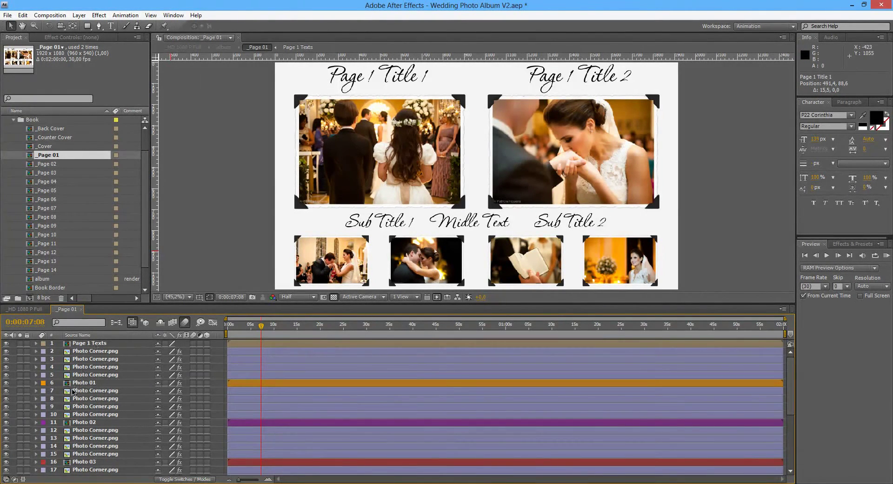
# - Hide the Page 1 Texts layer and all photos and corners in _Page 01 except Photo 01 with its corners, keeping Page Color visible
pyautogui.moveTo(7, 392); pyautogui.dragTo(6, 469)
pyautogui.click(5, 470)
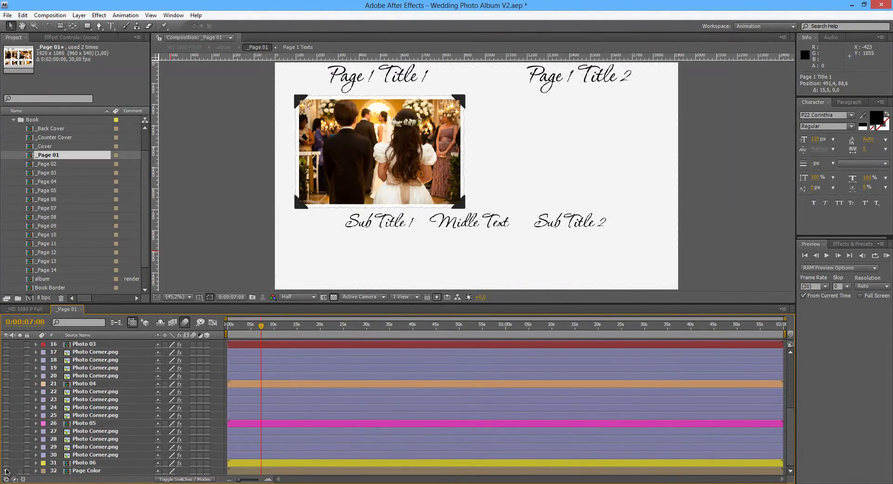
pyautogui.scroll(5, 110, 385)
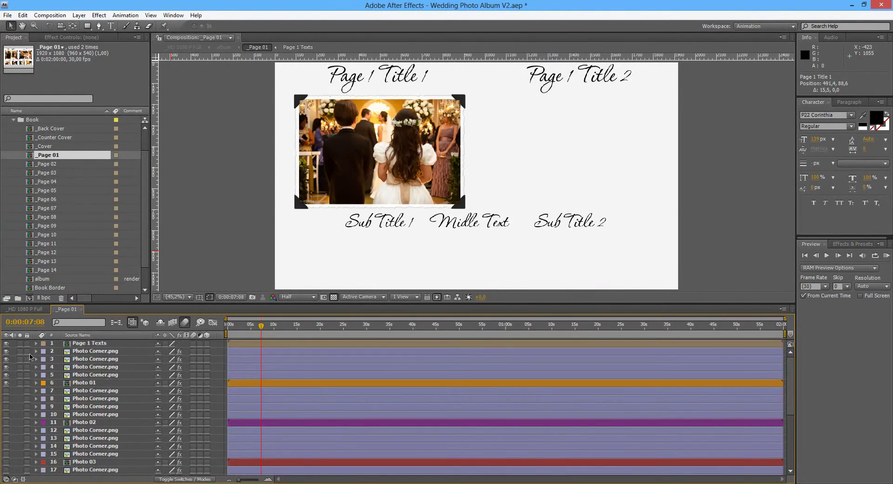
pyautogui.click(6, 343)
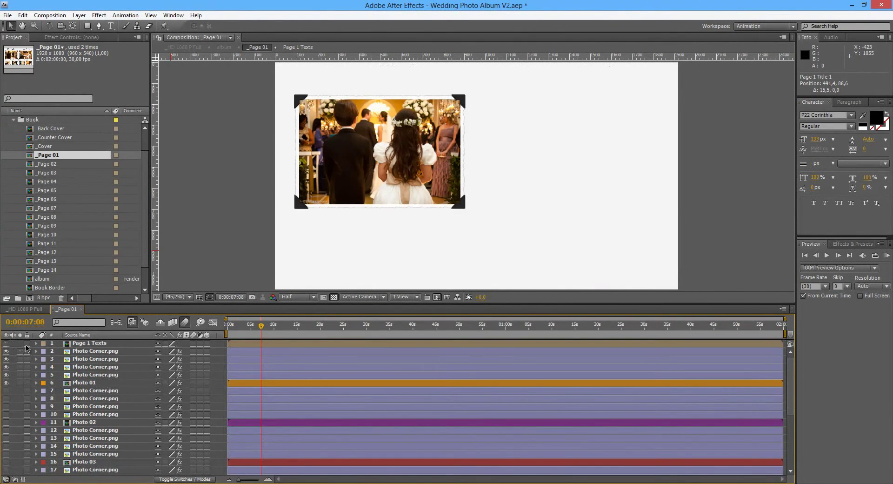
# - Move Photo 01 to the centre of the page, at about 962, 535, using the Title/Action Safe overlay as a guide
pyautogui.click(84, 384)
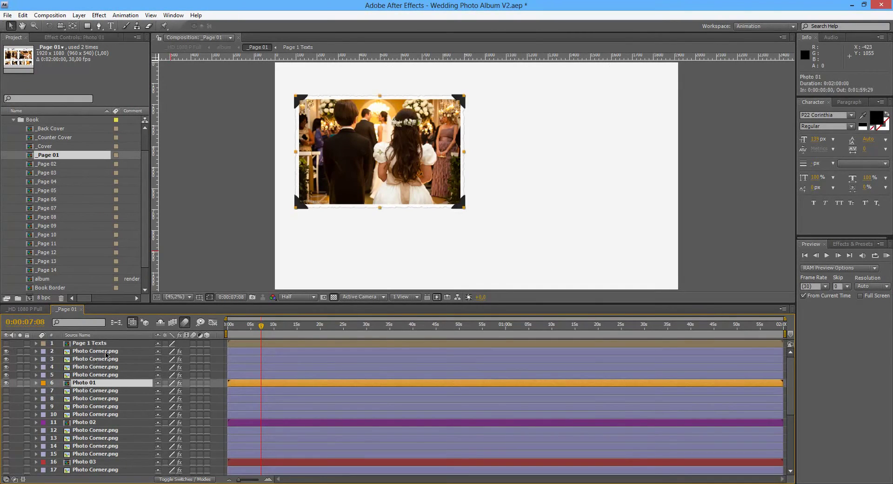
pyautogui.moveTo(383, 146); pyautogui.dragTo(474, 167)
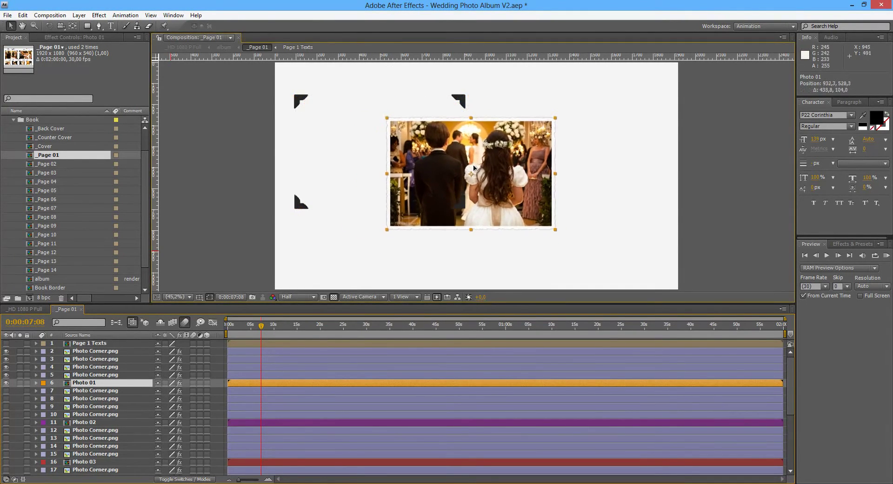
pyautogui.click(189, 296)
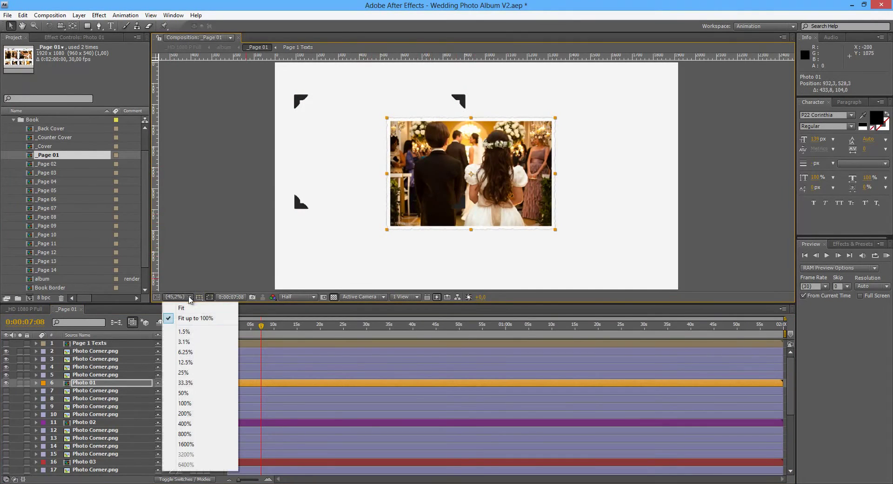
pyautogui.click(195, 296)
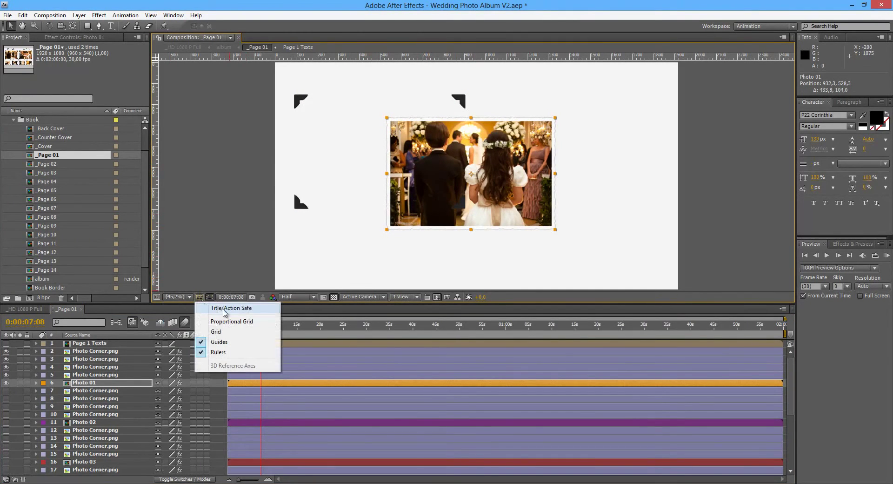
pyautogui.click(231, 308)
pyautogui.moveTo(505, 197); pyautogui.dragTo(511, 199)
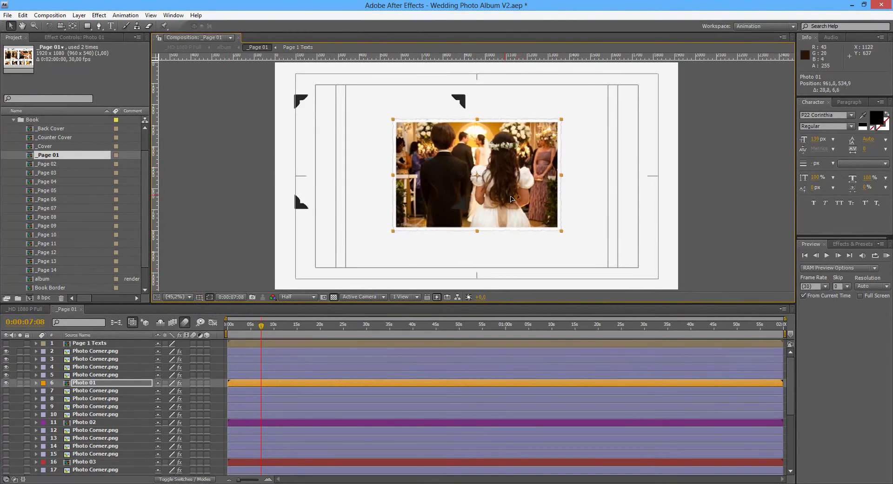
# - Turn off the Title/Action Safe overlay and scale Photo 01 to 171%
pyautogui.click(190, 298)
pyautogui.click(199, 296)
pyautogui.click(199, 297)
pyautogui.click(220, 309)
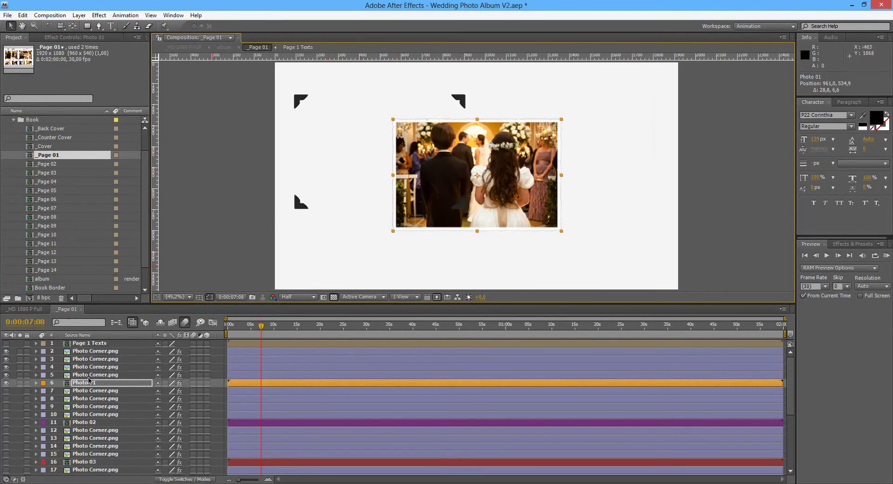
pyautogui.press('s')
pyautogui.moveTo(177, 390); pyautogui.dragTo(205, 390)
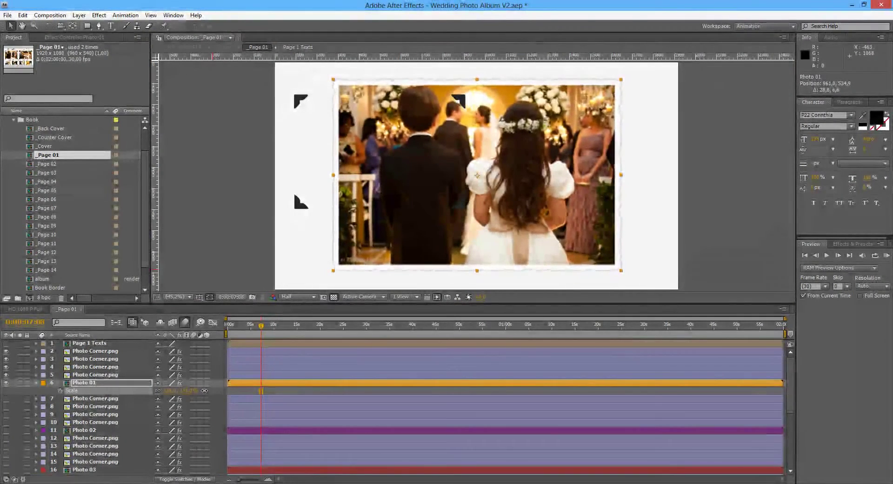
# - Move the first Photo Corner layer onto the upper-left corner of the enlarged Photo 01 and nudge it into alignment
pyautogui.click(83, 351)
pyautogui.moveTo(300, 101); pyautogui.dragTo(336, 83)
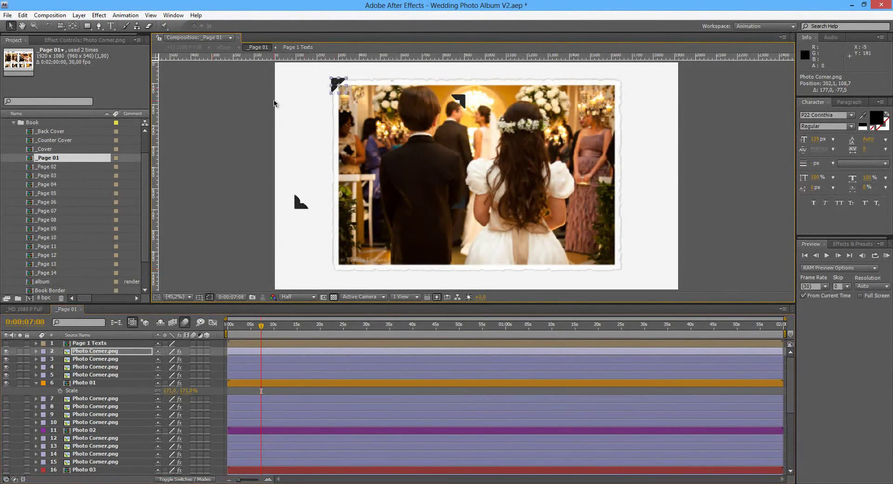
pyautogui.press('Right')
pyautogui.press('Right')
pyautogui.press('Up')
pyautogui.press('Up')
# - Fit the other three Photo Corner layers onto the upper-right, lower-left and lower-right corners of Photo 01
pyautogui.click(111, 360)
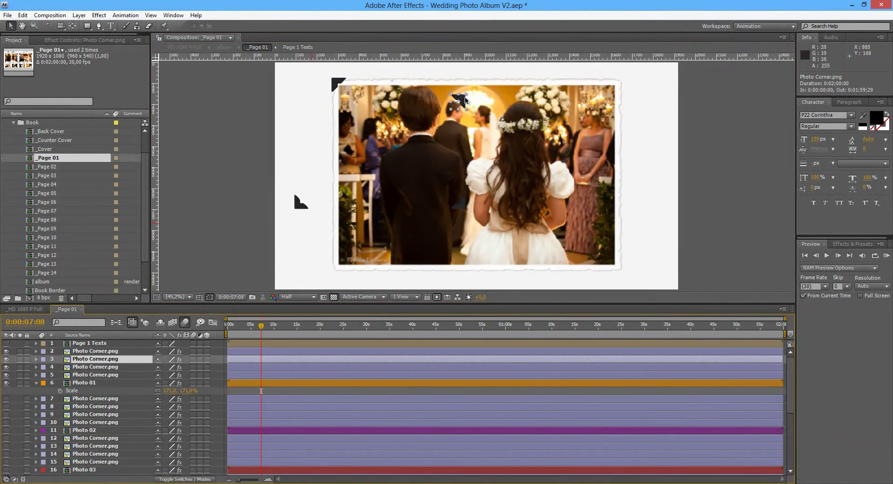
pyautogui.moveTo(465, 98); pyautogui.dragTo(621, 81)
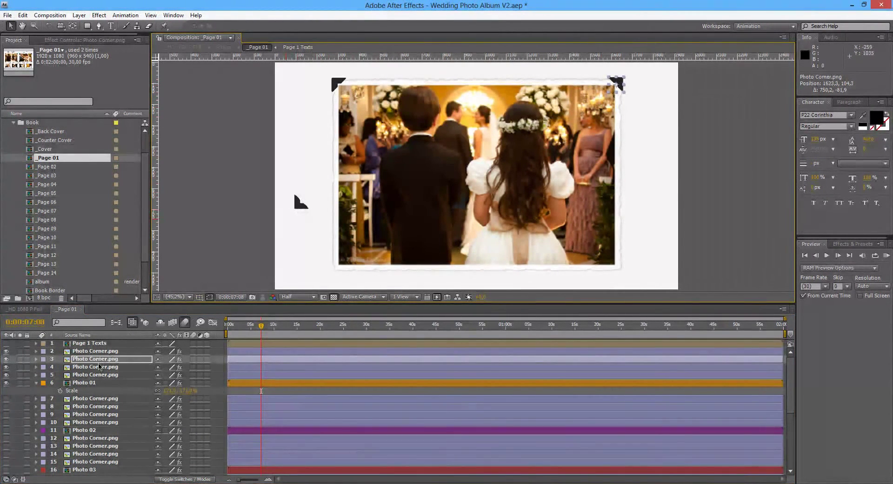
pyautogui.click(300, 203)
pyautogui.moveTo(298, 204); pyautogui.dragTo(334, 267)
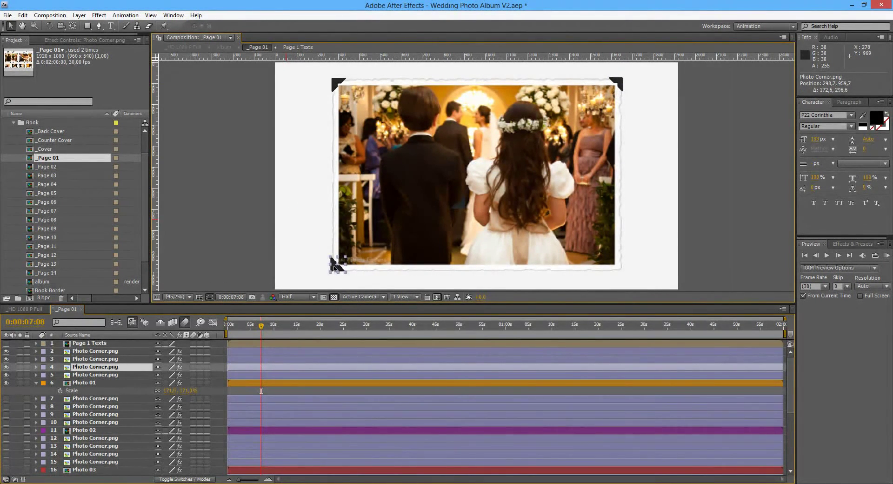
pyautogui.click(457, 208)
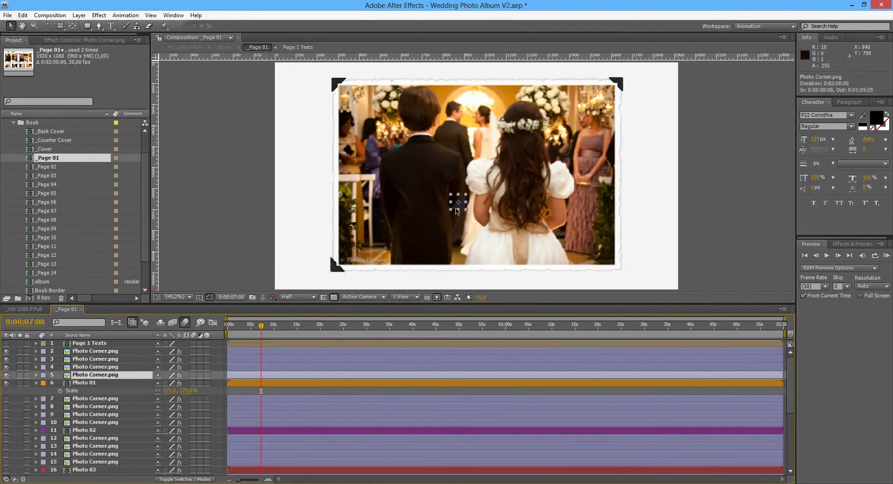
pyautogui.moveTo(463, 203); pyautogui.dragTo(621, 266)
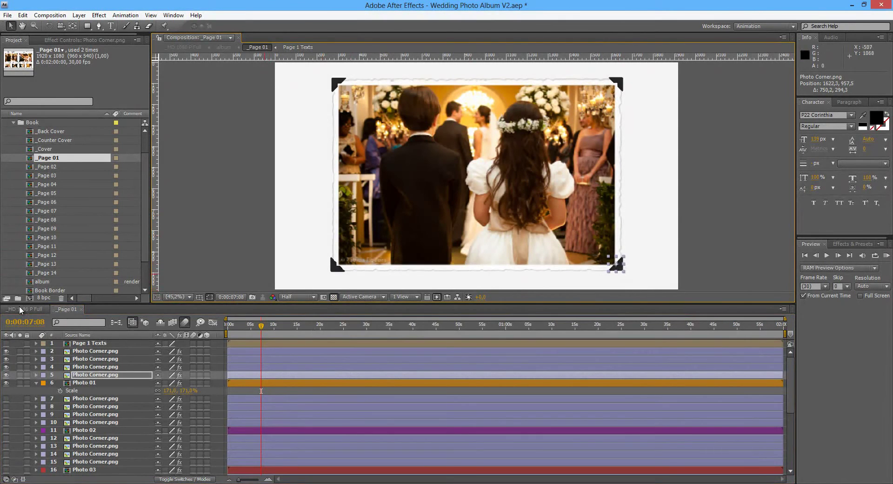
# - Check the Page 1 Texts layer over the enlarged photo, hide it again, and view the page in _HD 1080 P Full at 0;00;20;22
pyautogui.click(6, 343)
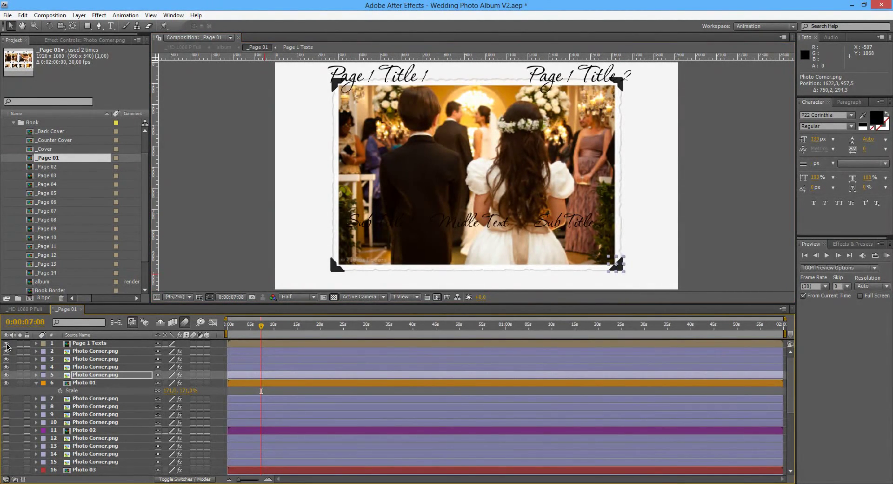
pyautogui.click(6, 343)
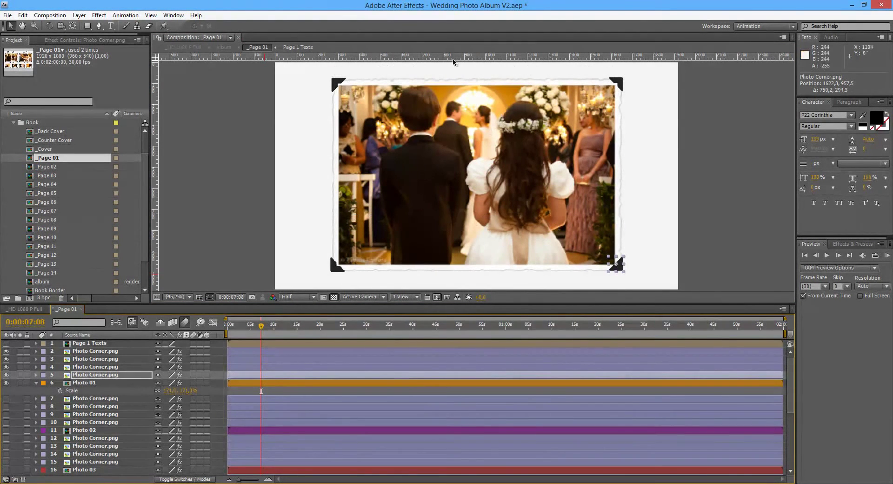
pyautogui.scroll(-2, 480, 152)
pyautogui.scroll(2, 480, 153)
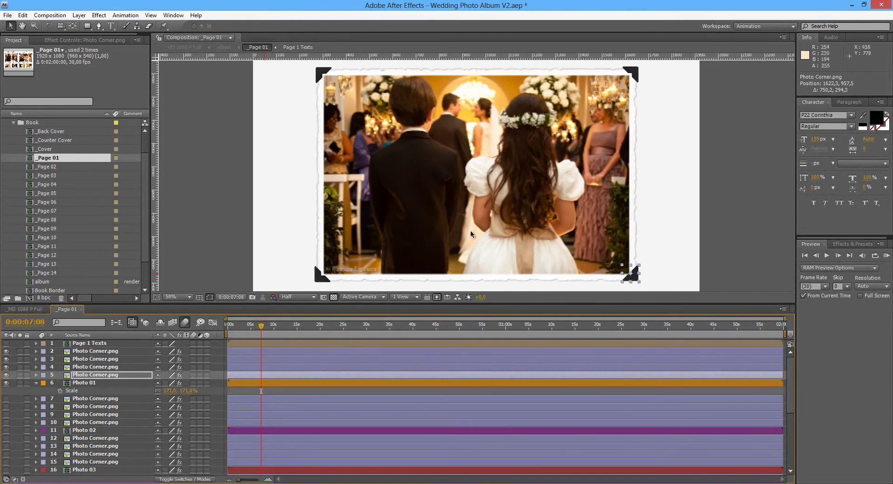
pyautogui.click(25, 306)
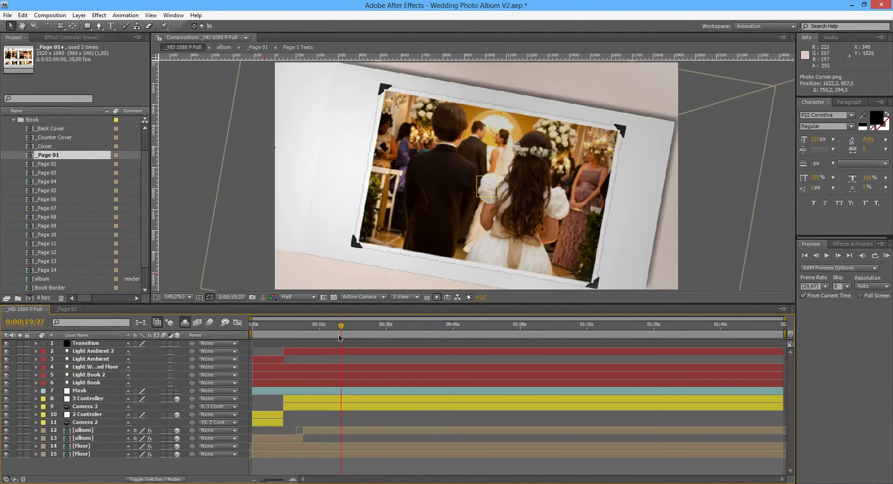
pyautogui.moveTo(342, 328)
pyautogui.mouseDown()
pyautogui.moveTo(328, 329)
pyautogui.moveTo(358, 332)
pyautogui.moveTo(346, 333)
pyautogui.mouseUp()
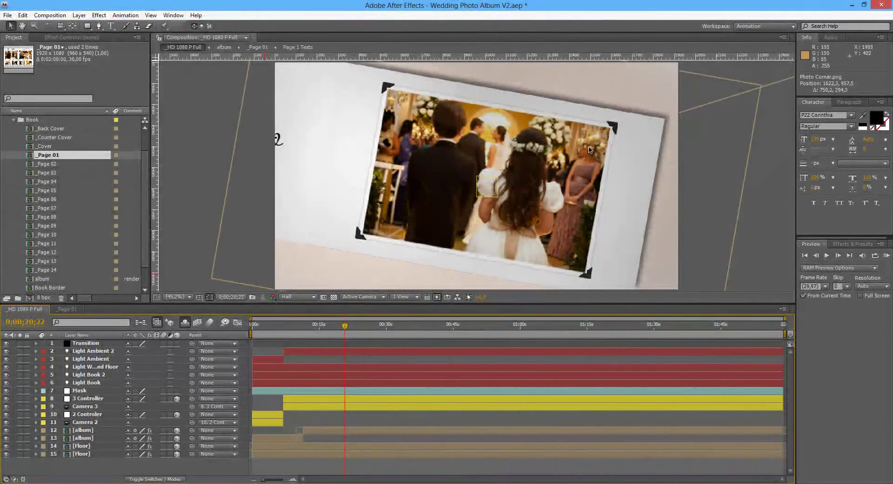
# - In _Page 01, hide Photo 01 with its four corners and show Photo 02 with its corners
pyautogui.click(68, 309)
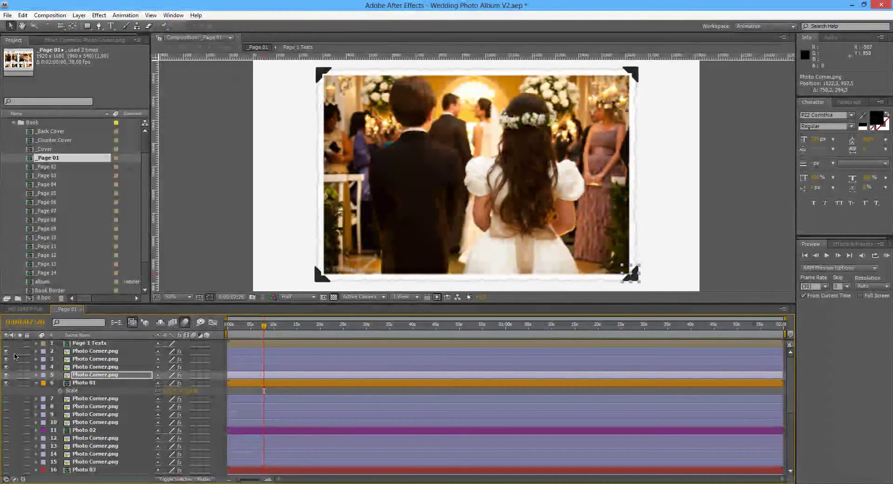
pyautogui.moveTo(8, 355); pyautogui.dragTo(8, 375)
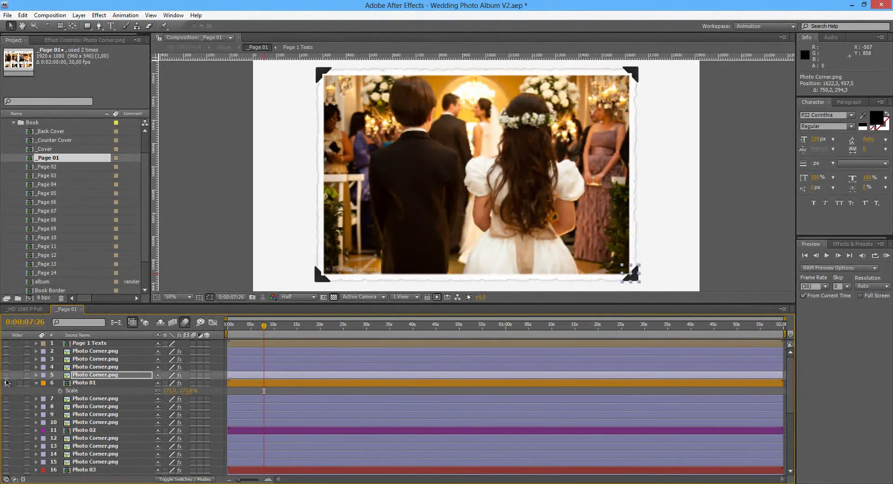
pyautogui.click(7, 382)
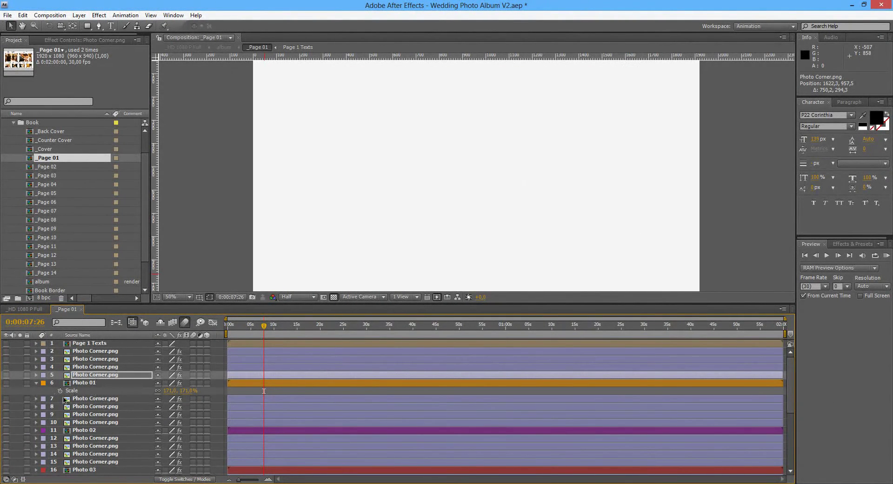
pyautogui.moveTo(6, 398); pyautogui.dragTo(8, 434)
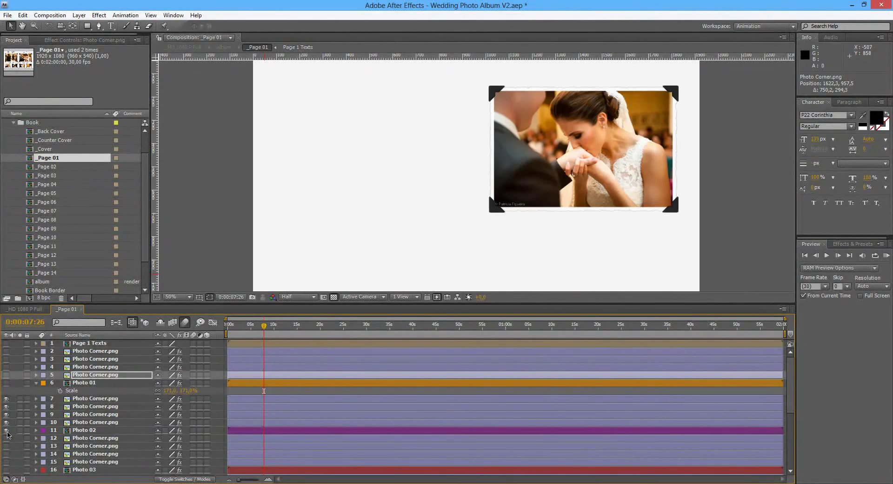
# - Make Photo 03, Photo 04 and Photo 05 visible together with their Photo Corner layers
pyautogui.scroll(-2, 103, 421)
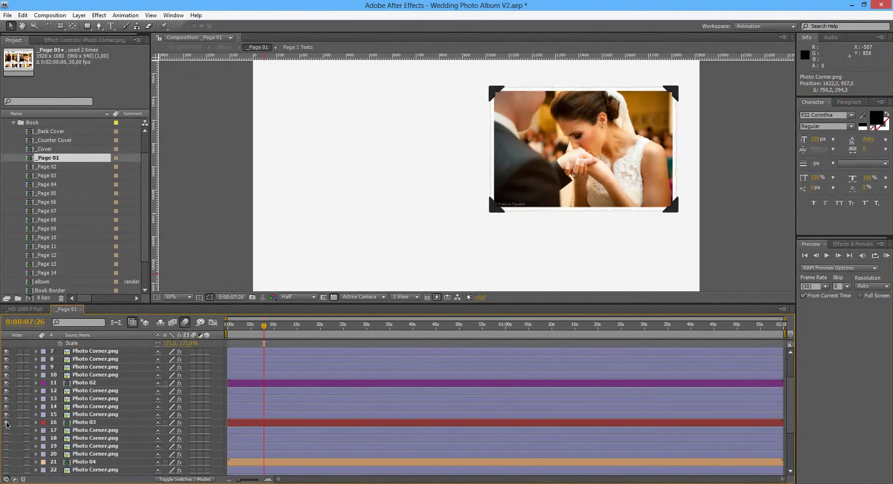
pyautogui.click(6, 422)
pyautogui.scroll(-3, 21, 428)
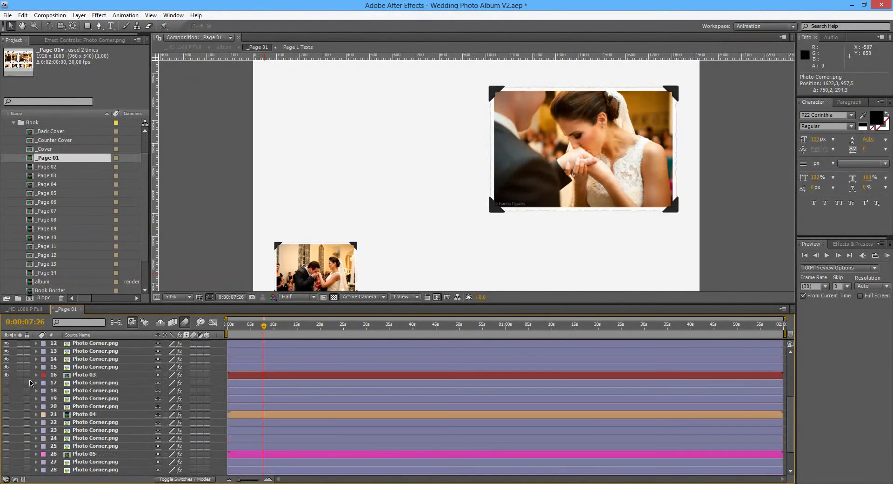
pyautogui.moveTo(6, 382); pyautogui.dragTo(6, 405)
pyautogui.click(6, 414)
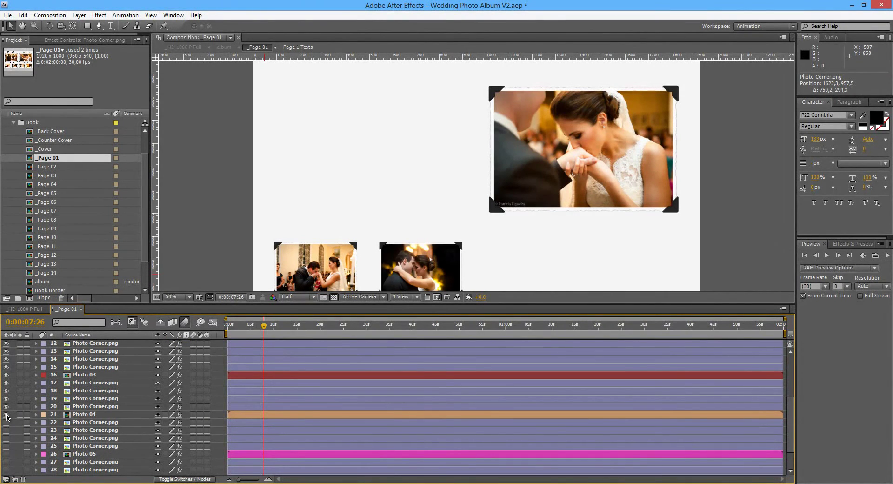
pyautogui.moveTo(6, 422); pyautogui.dragTo(7, 445)
pyautogui.click(7, 454)
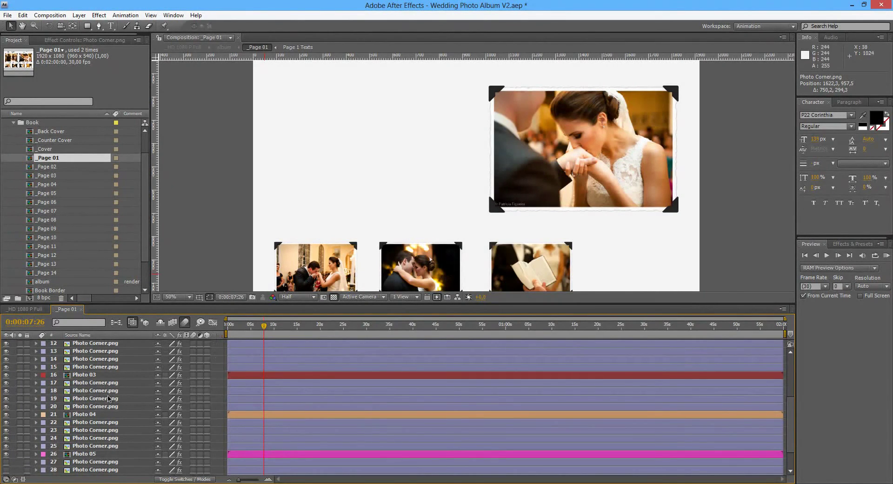
# - Move Photo 03 together with its four corners to the upper part of the left page, at about 494, 237
pyautogui.scroll(1, 93, 391)
pyautogui.scroll(1, 95, 395)
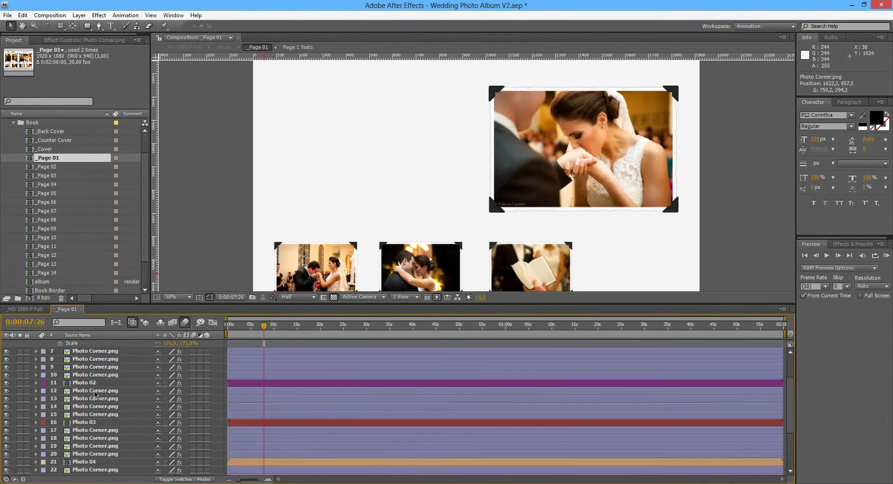
pyautogui.scroll(2, 93, 395)
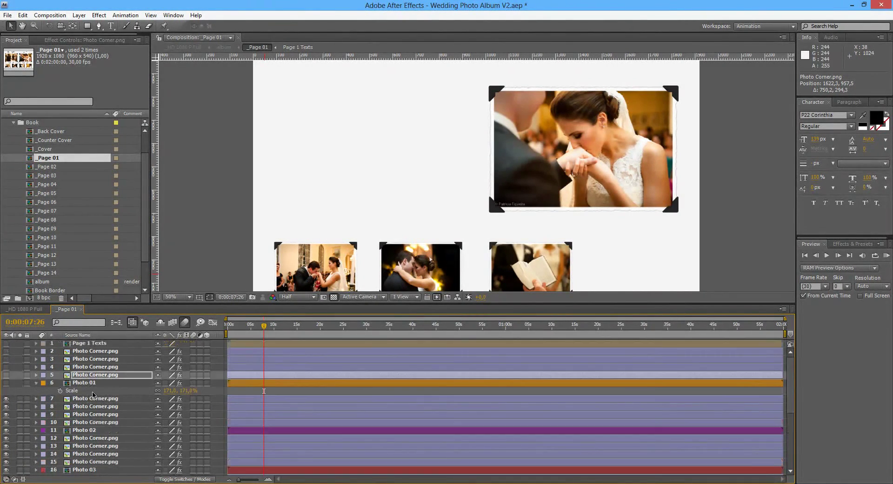
pyautogui.click(37, 384)
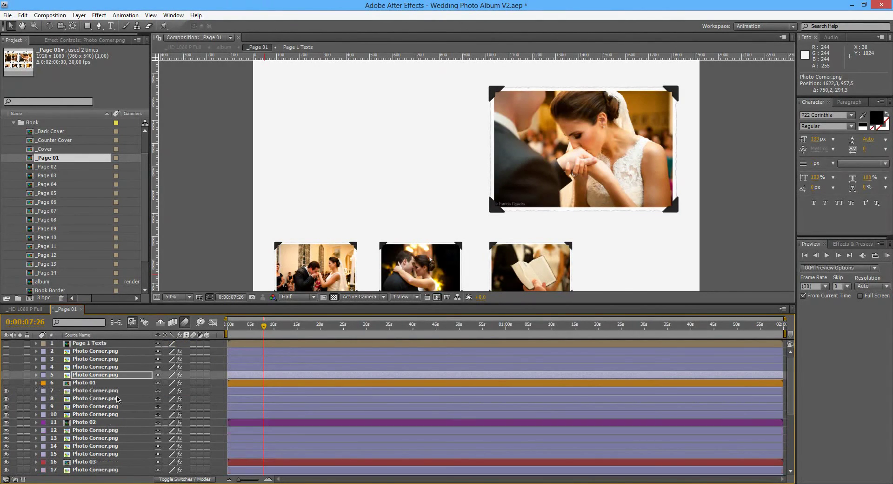
pyautogui.click(92, 394)
pyautogui.scroll(-2, 91, 390)
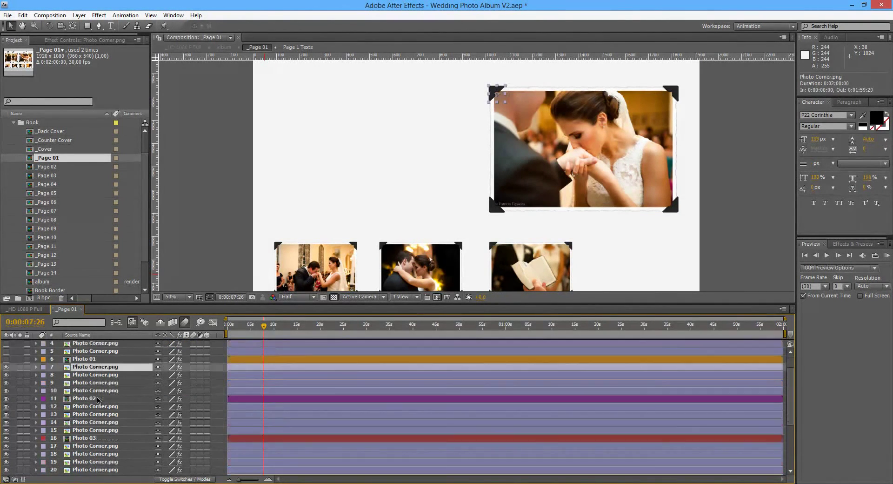
pyautogui.click(90, 385)
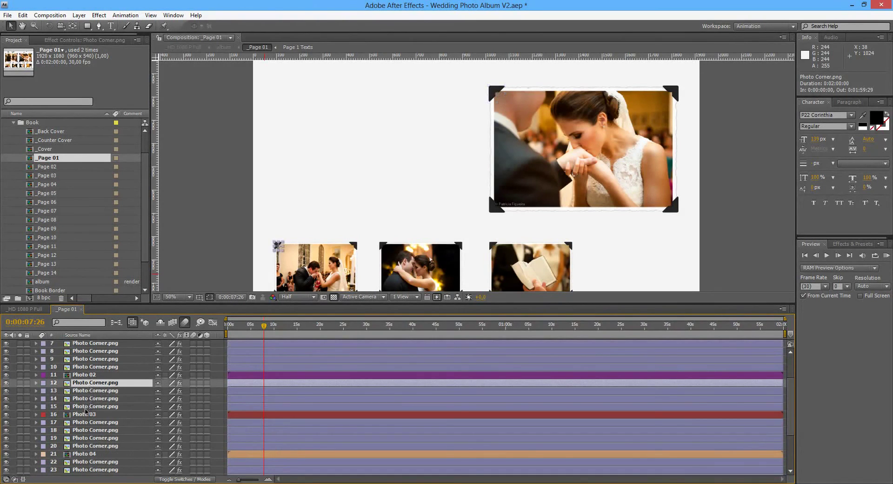
pyautogui.keyDown('shift'); pyautogui.click(86, 414); pyautogui.keyUp('shift')
pyautogui.moveTo(316, 276); pyautogui.dragTo(370, 112)
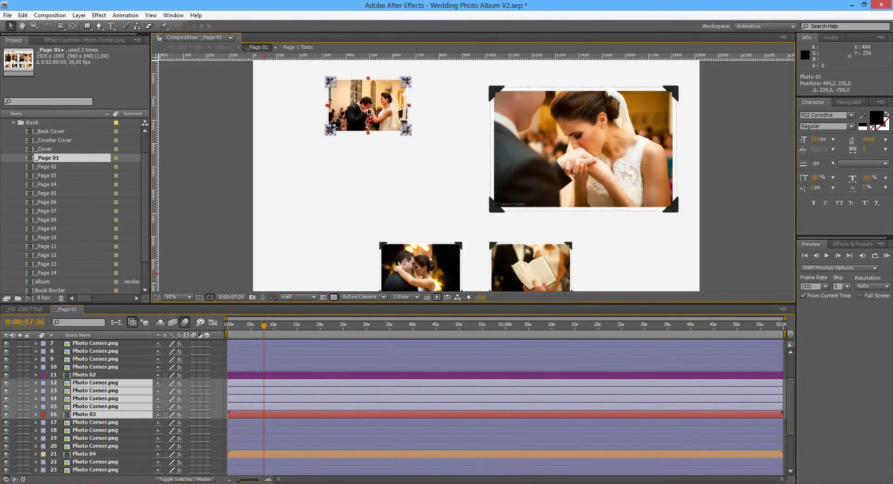
# - Move Photo 04 with its four corners directly below Photo 03, at about 495, 527
pyautogui.click(89, 422)
pyautogui.keyDown('shift'); pyautogui.click(86, 454); pyautogui.keyUp('shift')
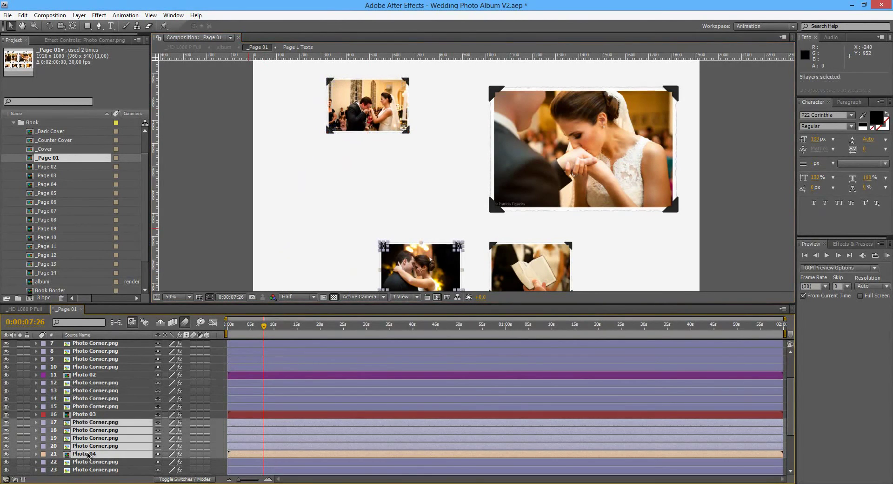
pyautogui.moveTo(427, 252); pyautogui.dragTo(379, 167)
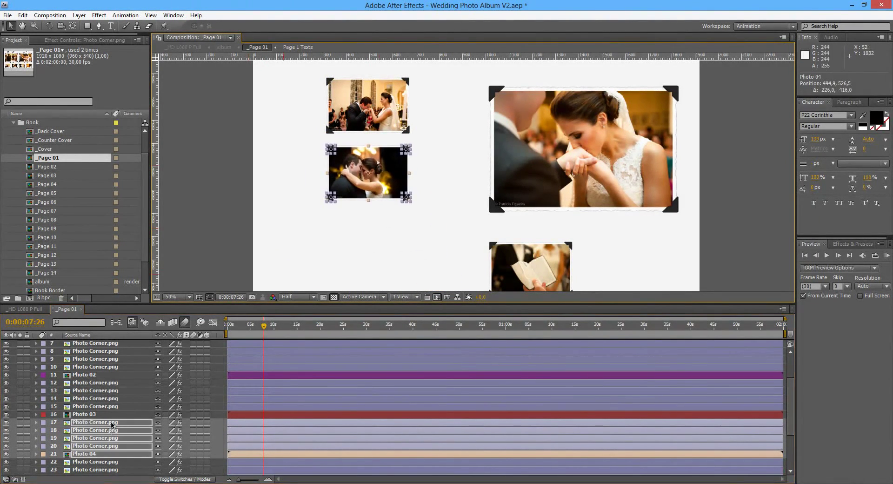
# - Move Photo 05 with its four corners below Photo 04 to complete the column, at about 495, 825
pyautogui.scroll(-2, 112, 428)
pyautogui.click(95, 414)
pyautogui.keyDown('shift'); pyautogui.click(92, 446); pyautogui.keyUp('shift')
pyautogui.moveTo(546, 267); pyautogui.dragTo(384, 243)
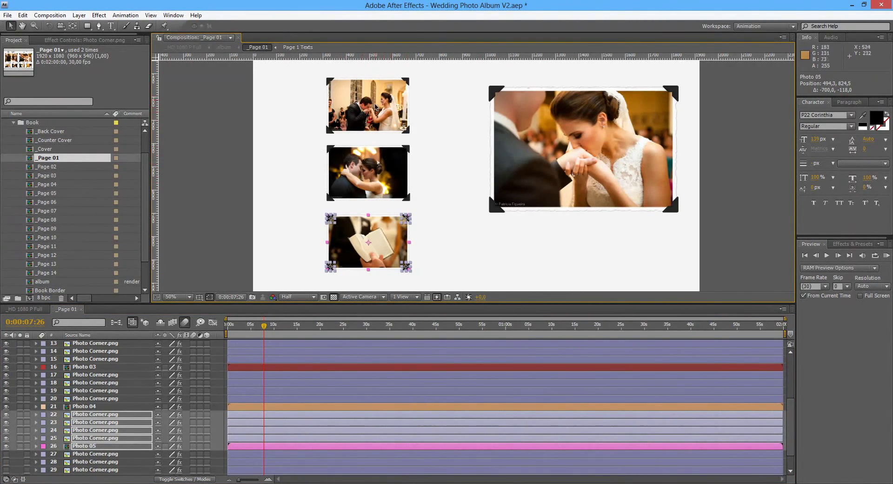
# - Place a vertical guide at 314 along the outer edge of the three-photo column and check the page in the _HD 1080 P Full composition
pyautogui.moveTo(156, 155); pyautogui.dragTo(326, 146)
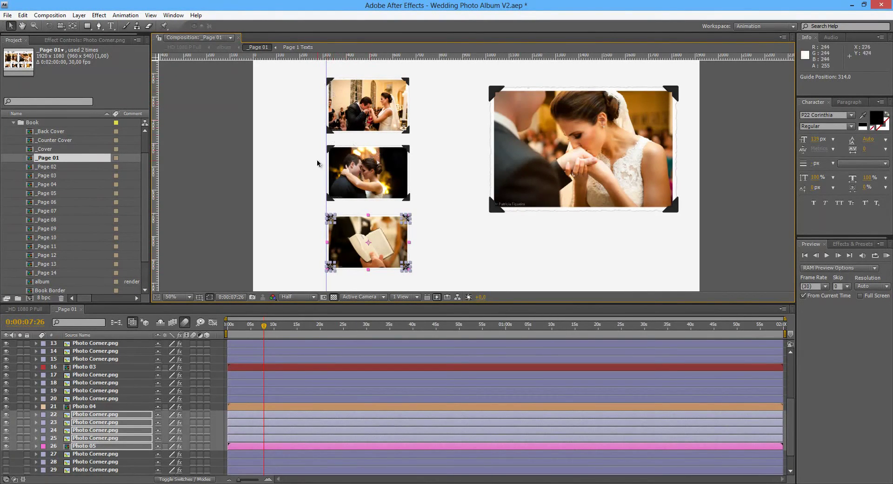
pyautogui.click(37, 309)
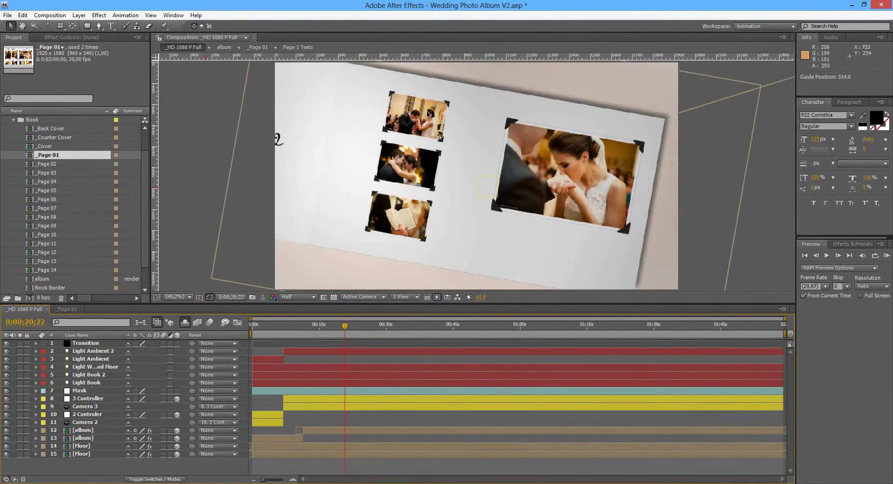
# - In _Page 01, move Photo 02 with its four corners straight down to about 1420, 498
pyautogui.click(67, 309)
pyautogui.scroll(4, 109, 384)
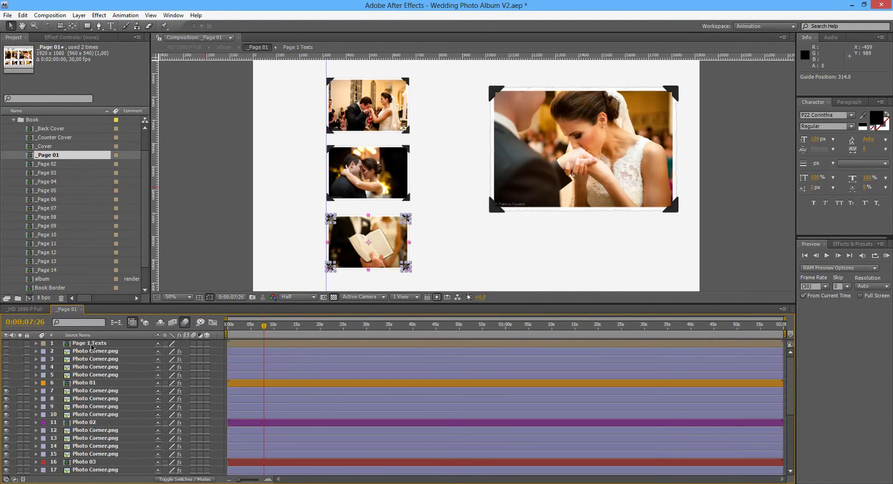
pyautogui.click(87, 352)
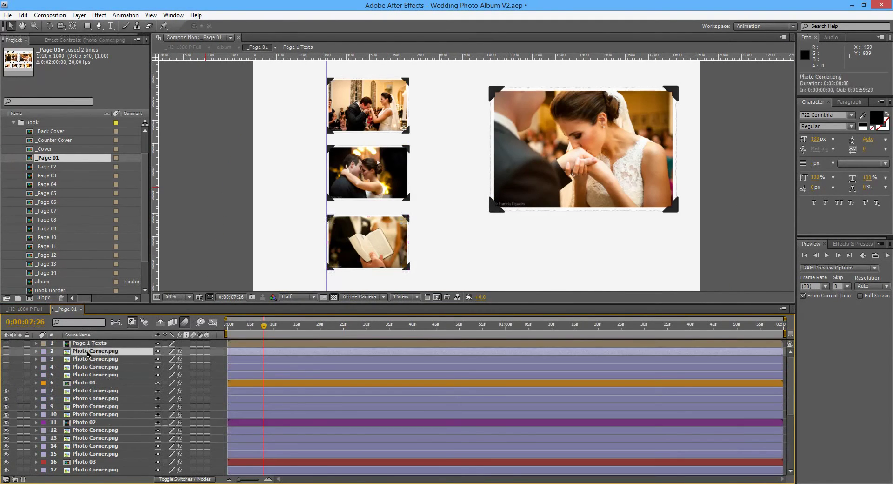
pyautogui.keyDown('shift'); pyautogui.click(89, 384); pyautogui.keyUp('shift')
pyautogui.click(90, 392)
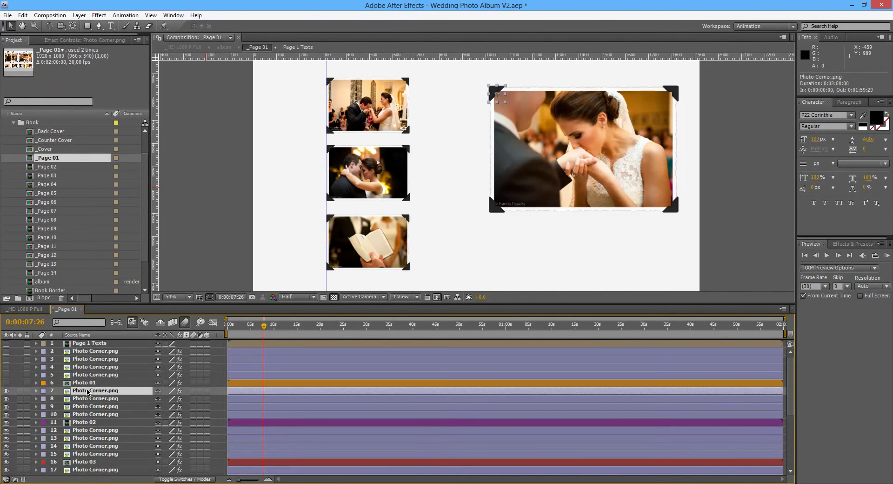
pyautogui.keyDown('shift'); pyautogui.click(86, 423); pyautogui.keyUp('shift')
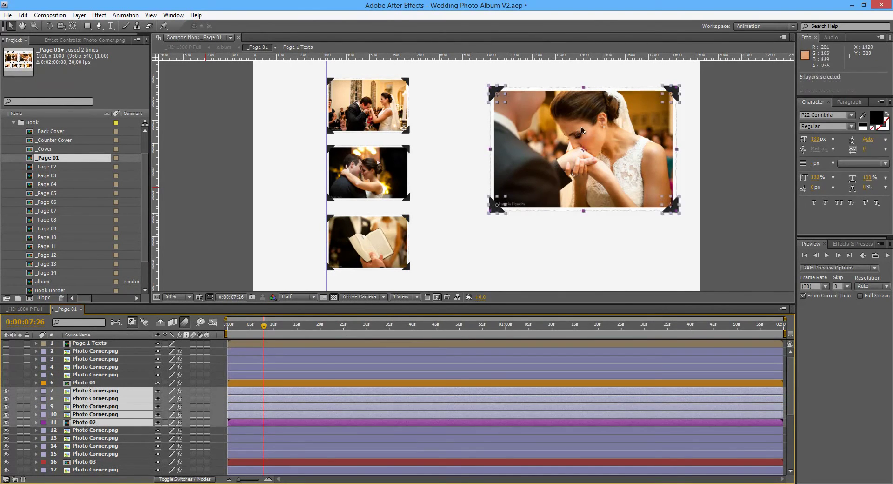
pyautogui.moveTo(589, 126); pyautogui.dragTo(588, 145)
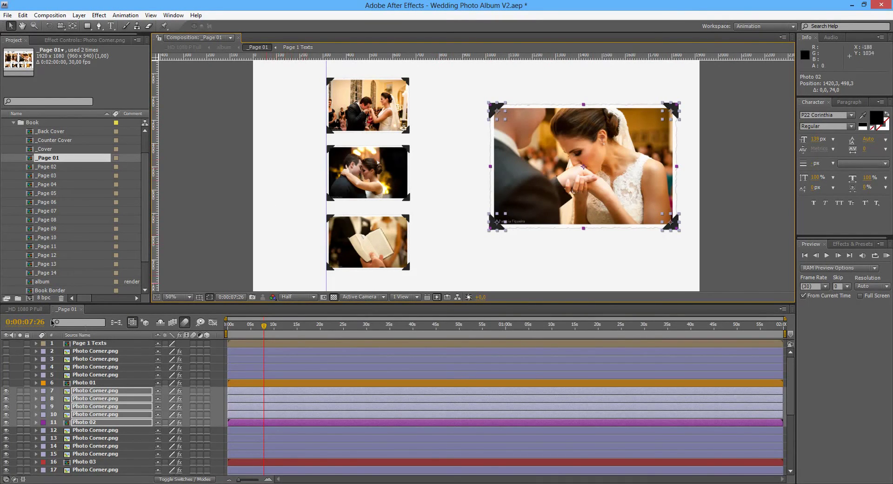
# - Review the rearranged page and the following pages in the _HD 1080 P Full composition between about 19 and 26 seconds
pyautogui.click(40, 309)
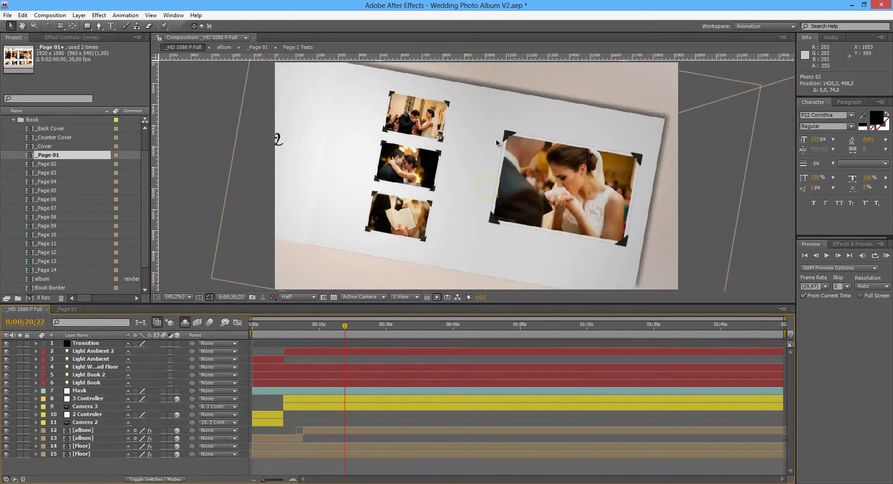
pyautogui.moveTo(344, 327)
pyautogui.mouseDown()
pyautogui.moveTo(307, 329)
pyautogui.moveTo(342, 329)
pyautogui.mouseUp()
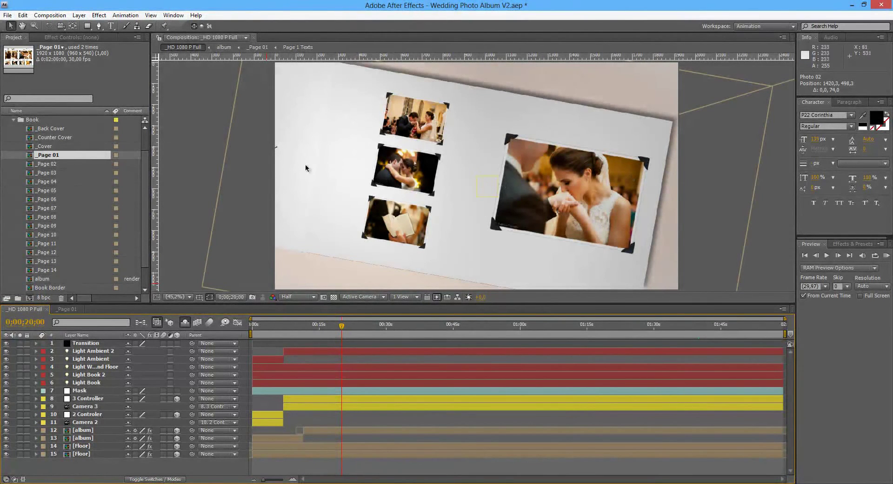
pyautogui.click(343, 327)
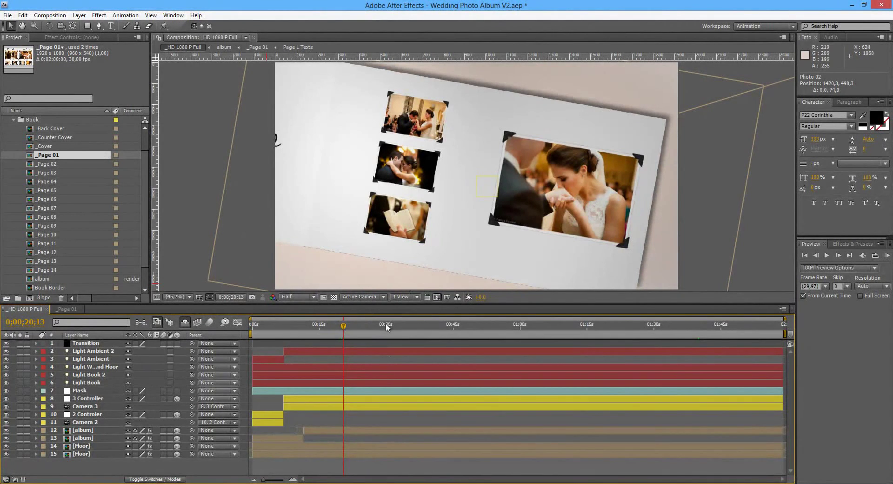
pyautogui.moveTo(344, 328); pyautogui.dragTo(362, 327)
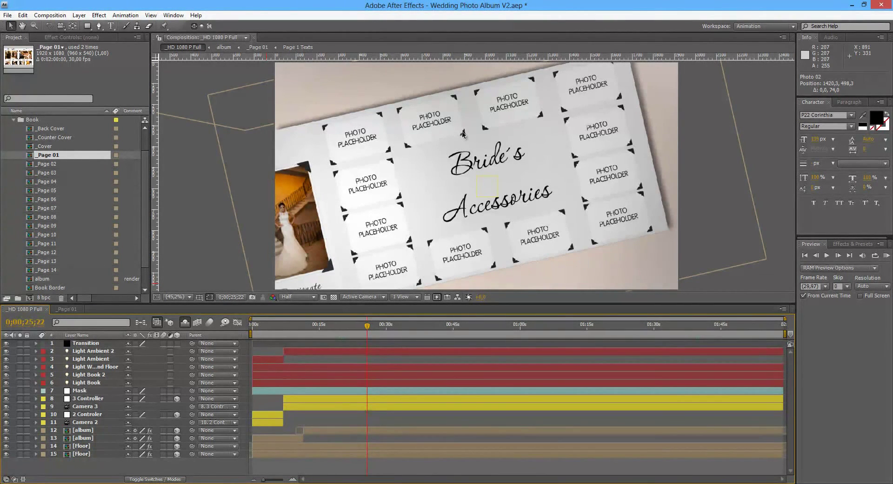
pyautogui.moveTo(367, 327); pyautogui.dragTo(337, 324)
# - Collapse the Book and _PRE COMPS folders in the project and expand the _PLACEHOLDERS folder
pyautogui.scroll(-1, 59, 187)
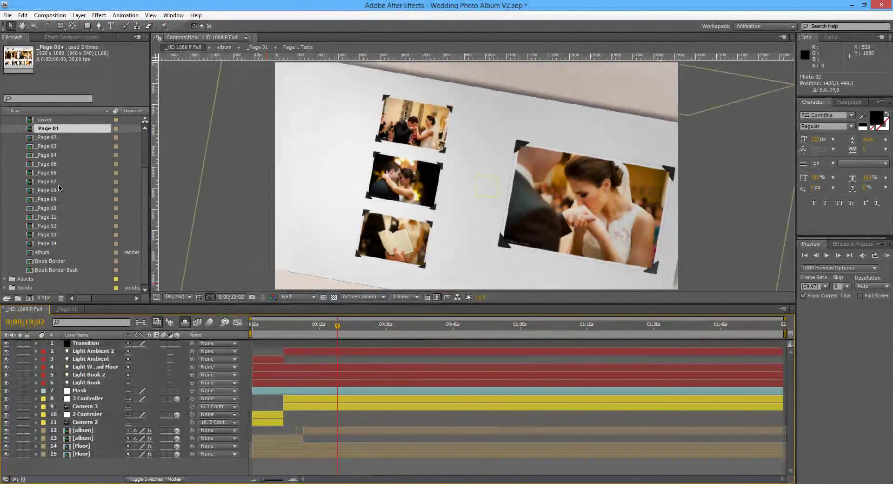
pyautogui.scroll(2, 59, 187)
pyautogui.click(14, 146)
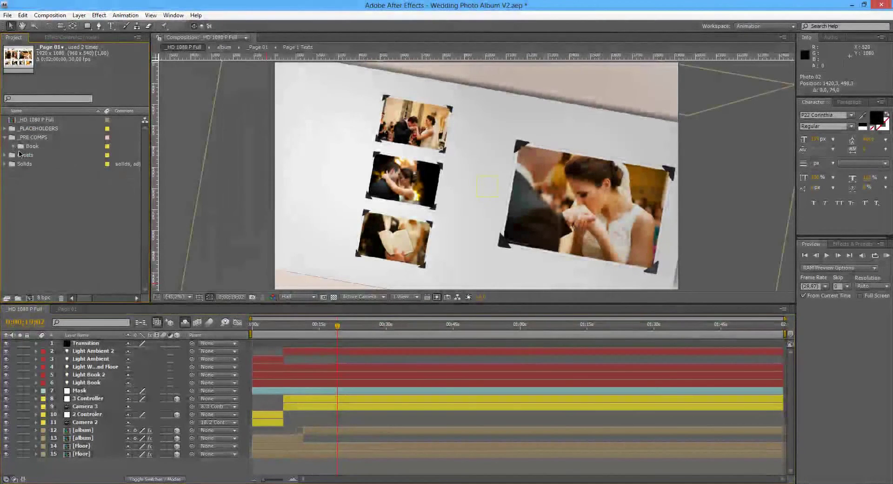
pyautogui.click(6, 137)
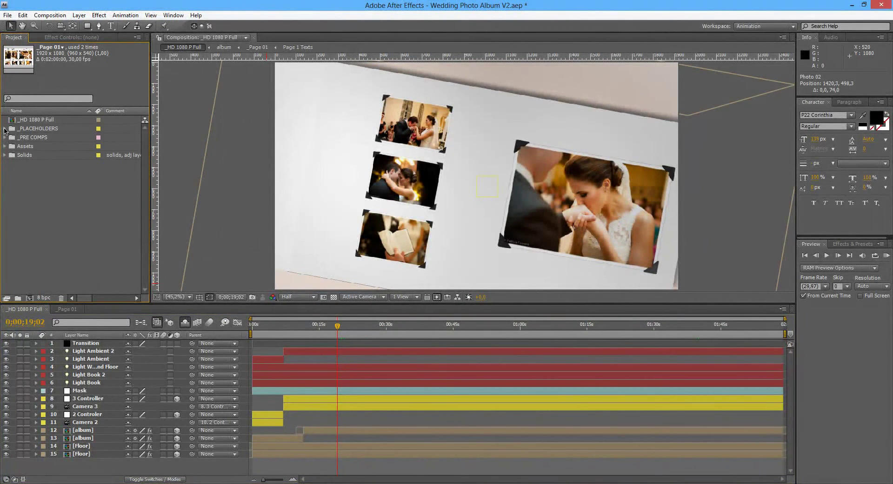
pyautogui.click(6, 129)
# - Review the album cover and intro page, and examine the _Filters, Colorization, Photos, Texts and _PRE COMPS folders
pyautogui.click(333, 325)
pyautogui.moveTo(334, 325); pyautogui.dragTo(309, 325)
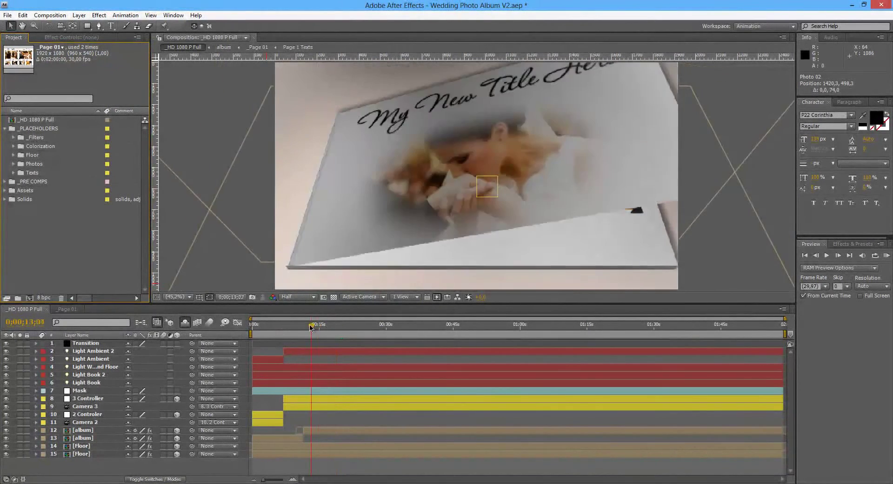
pyautogui.click(37, 137)
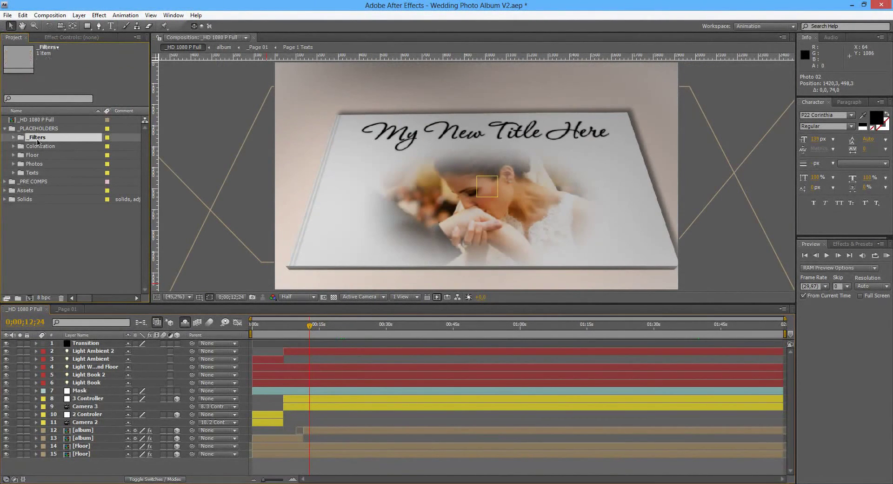
pyautogui.click(41, 146)
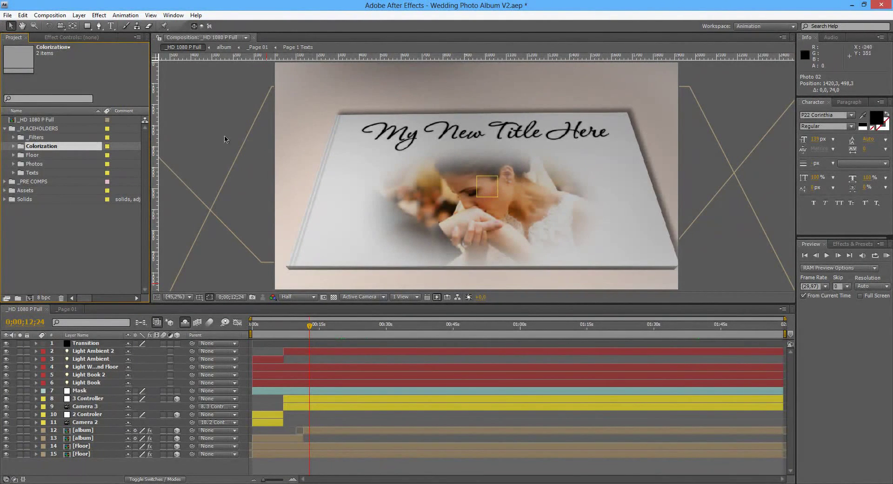
pyautogui.click(39, 163)
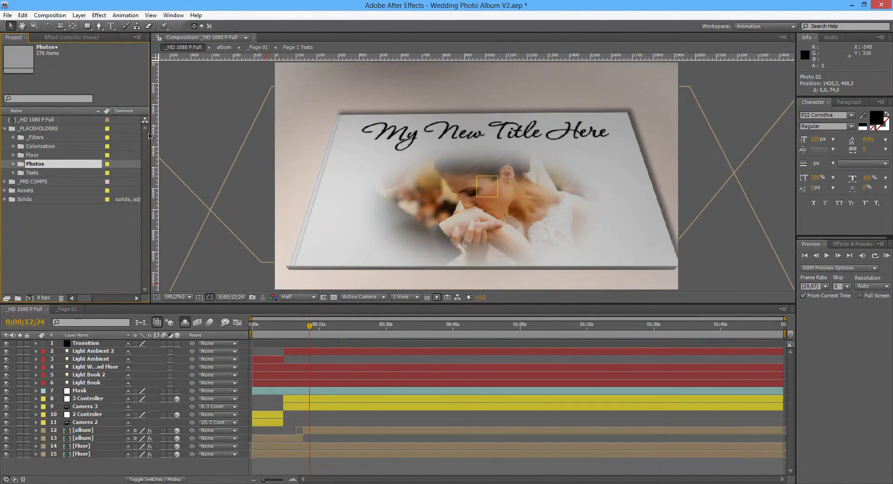
pyautogui.click(33, 173)
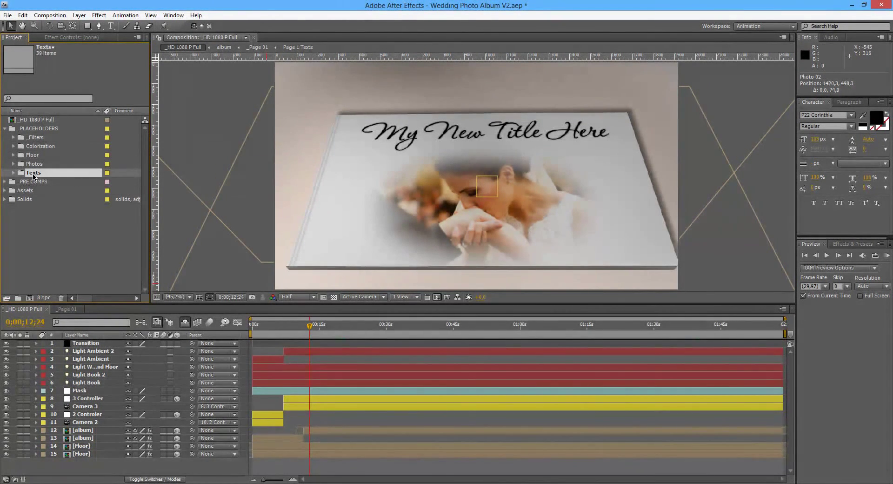
pyautogui.click(34, 181)
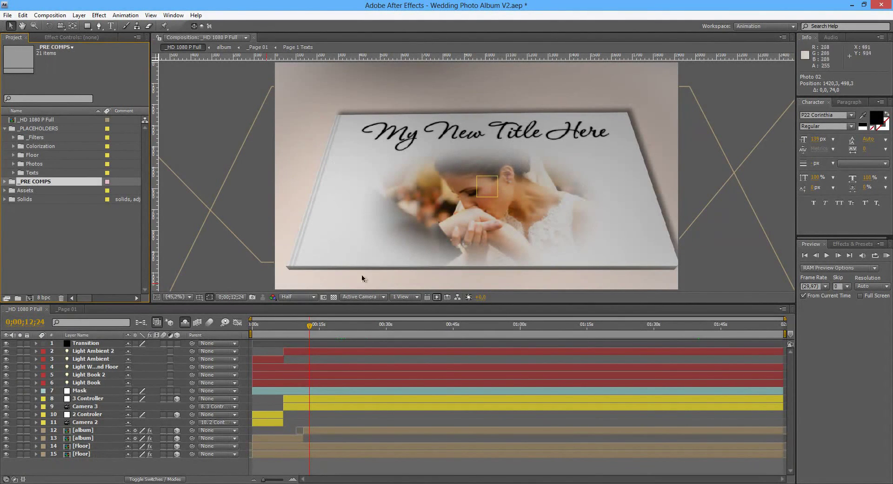
pyautogui.moveTo(311, 327); pyautogui.dragTo(328, 327)
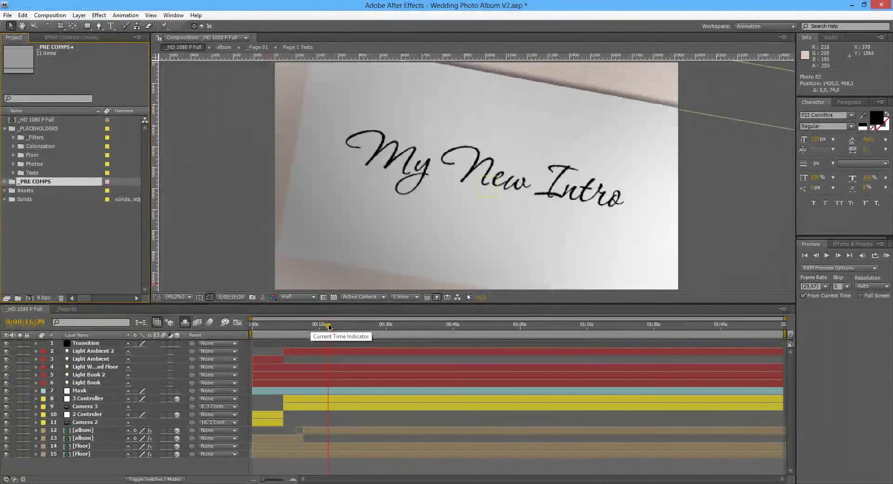